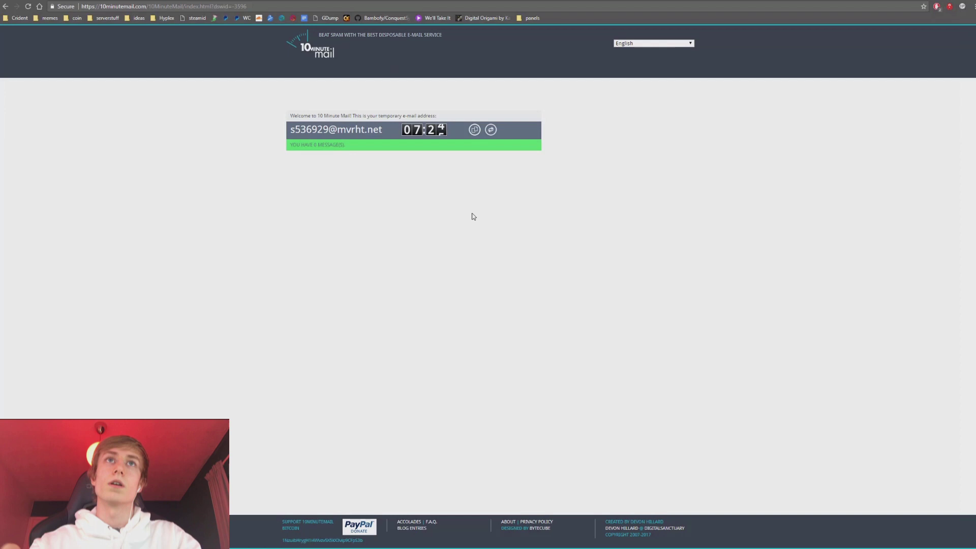
# Reset the temporary e-mail address's countdown timer back to 10:00.
pyautogui.click(491, 130)
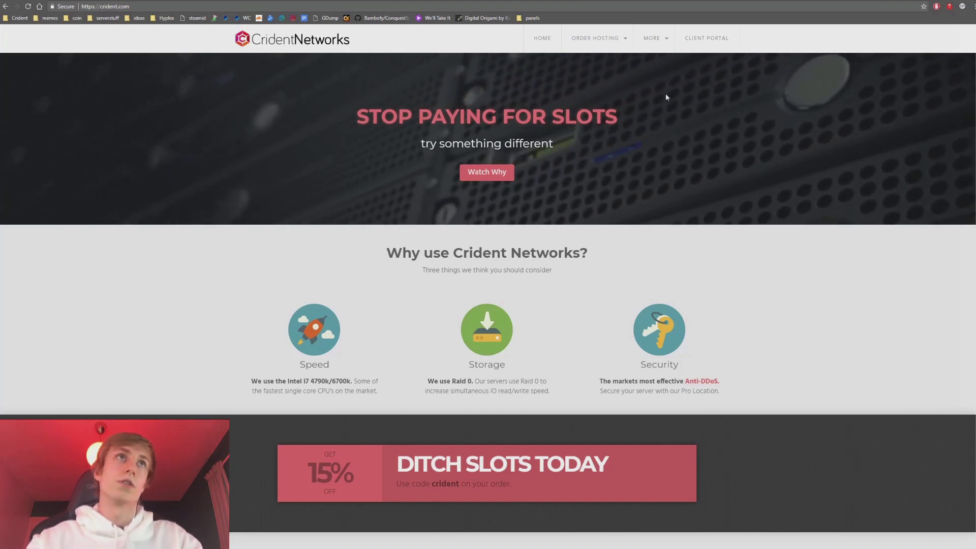
# Go to the Garry's Mod game server hosting page from the hosting menu.
pyautogui.click(617, 38)
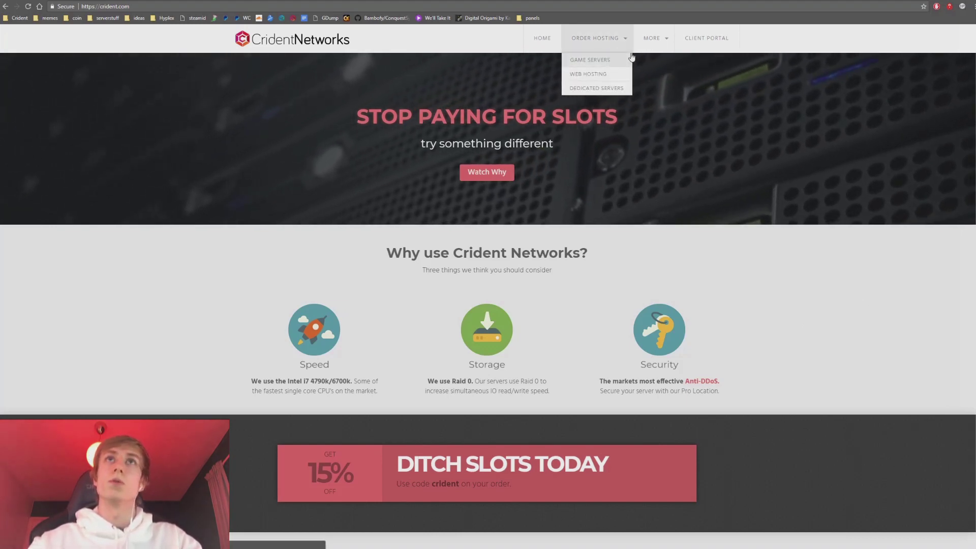
pyautogui.click(730, 39)
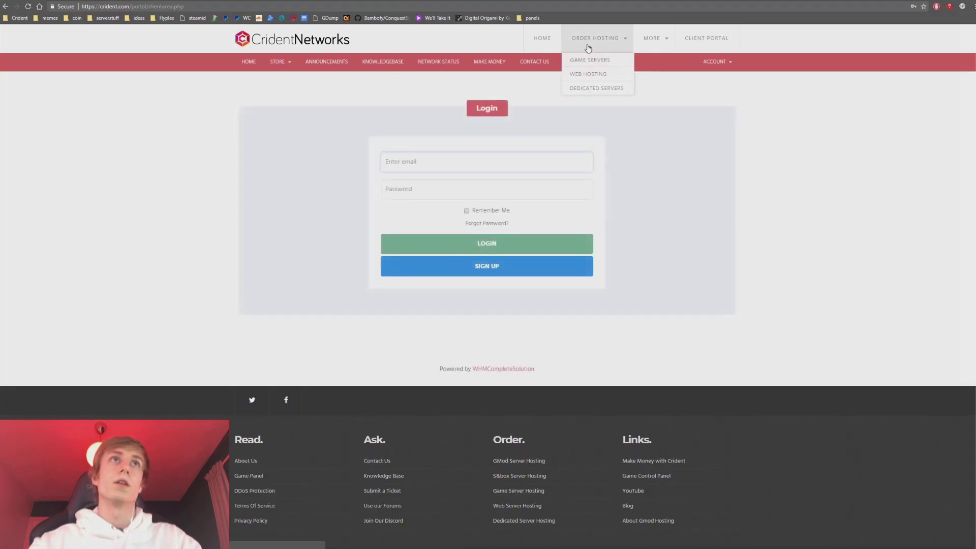
pyautogui.click(590, 59)
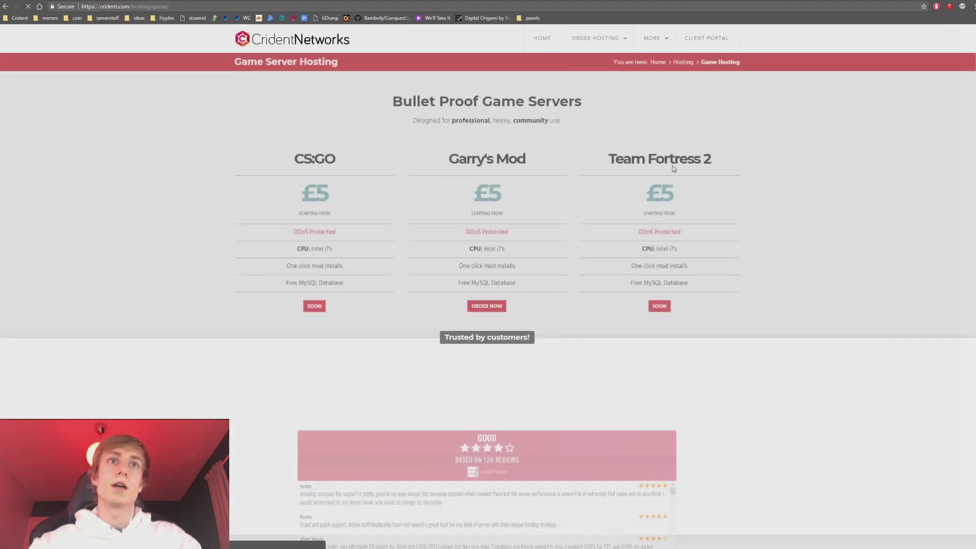
pyautogui.scroll(-3, 799, 149)
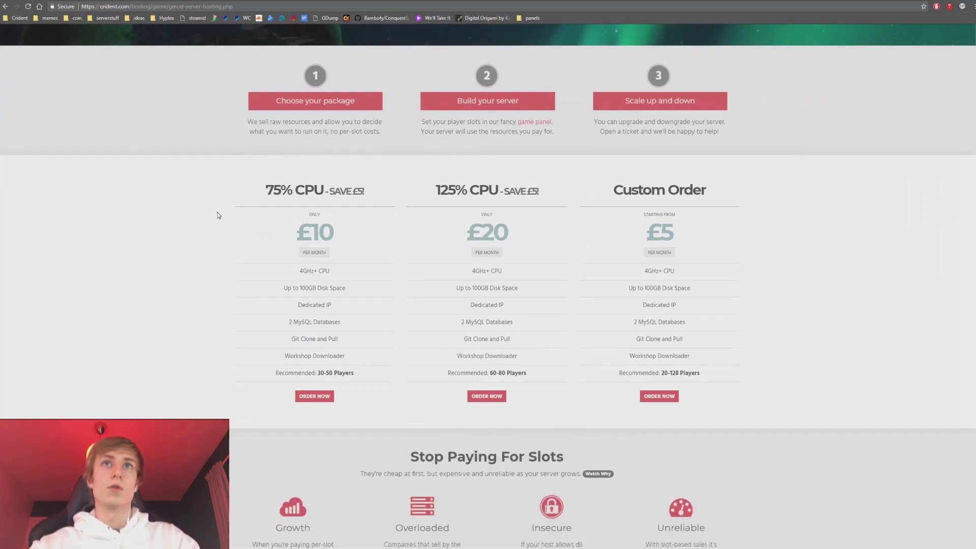
# Compare the 75% and 125% CPU package savings, then order the Custom Order package.
pyautogui.moveTo(241, 186); pyautogui.dragTo(557, 199)
pyautogui.click(557, 198)
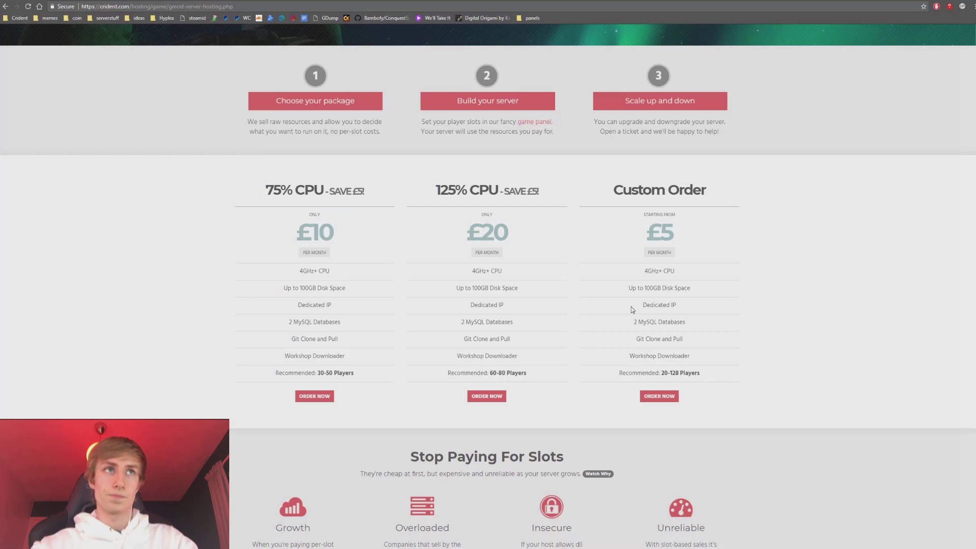
pyautogui.moveTo(502, 191); pyautogui.dragTo(544, 193)
pyautogui.moveTo(366, 192); pyautogui.dragTo(328, 192)
pyautogui.click(377, 198)
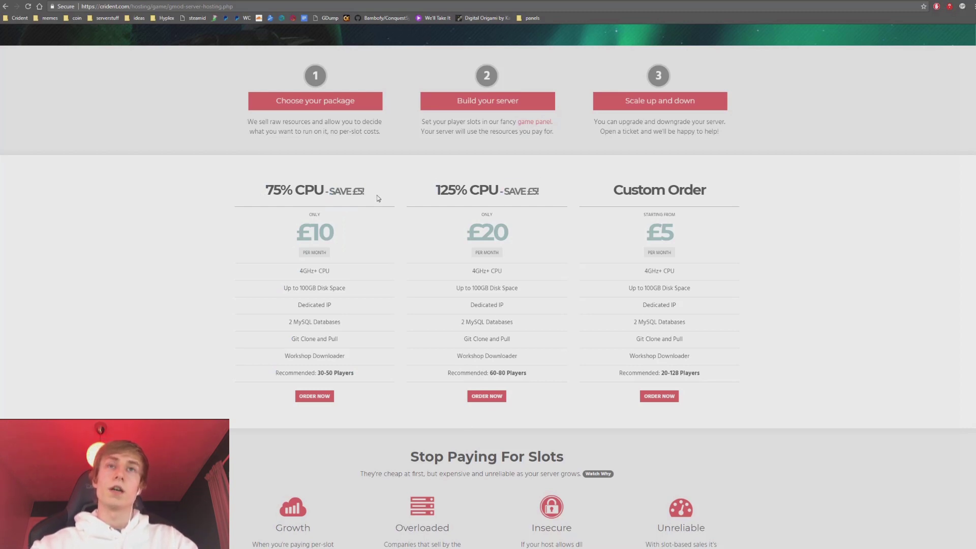
pyautogui.click(667, 400)
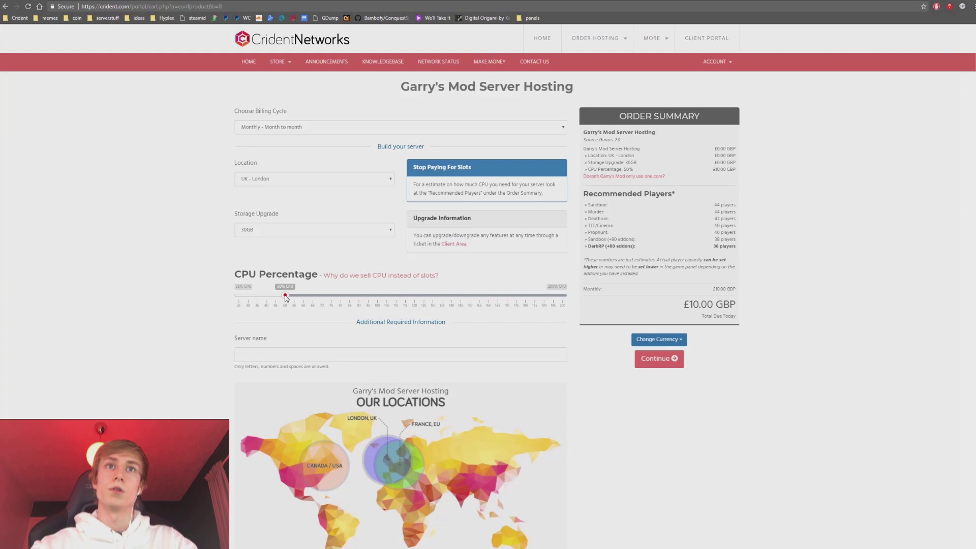
# Raise CPU from 50% to 100% and choose the 50GB storage upgrade.
pyautogui.moveTo(286, 298); pyautogui.dragTo(379, 293)
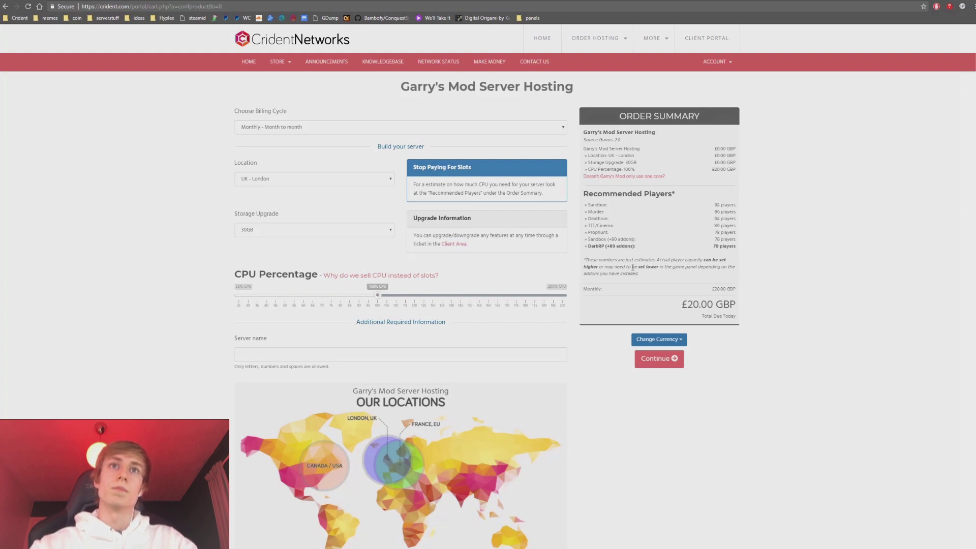
pyautogui.click(274, 230)
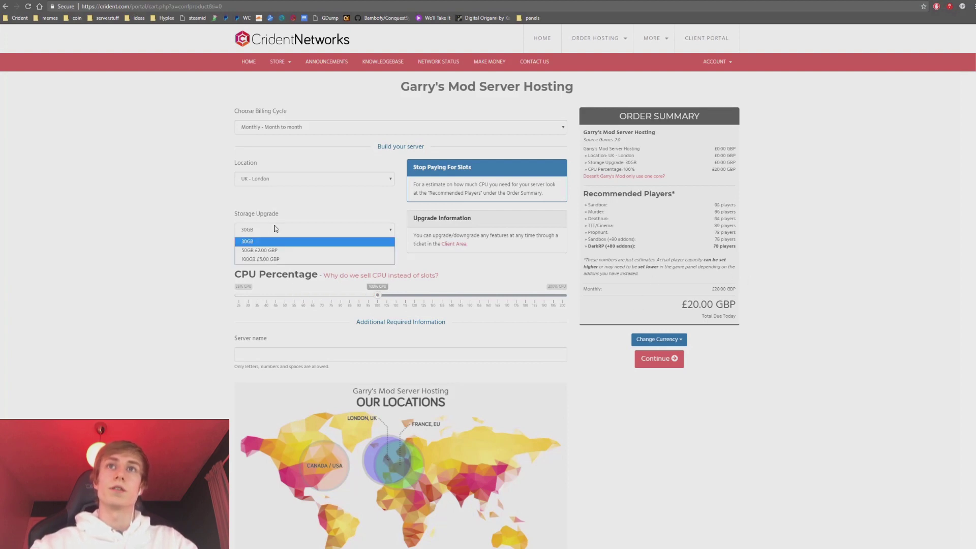
pyautogui.click(258, 249)
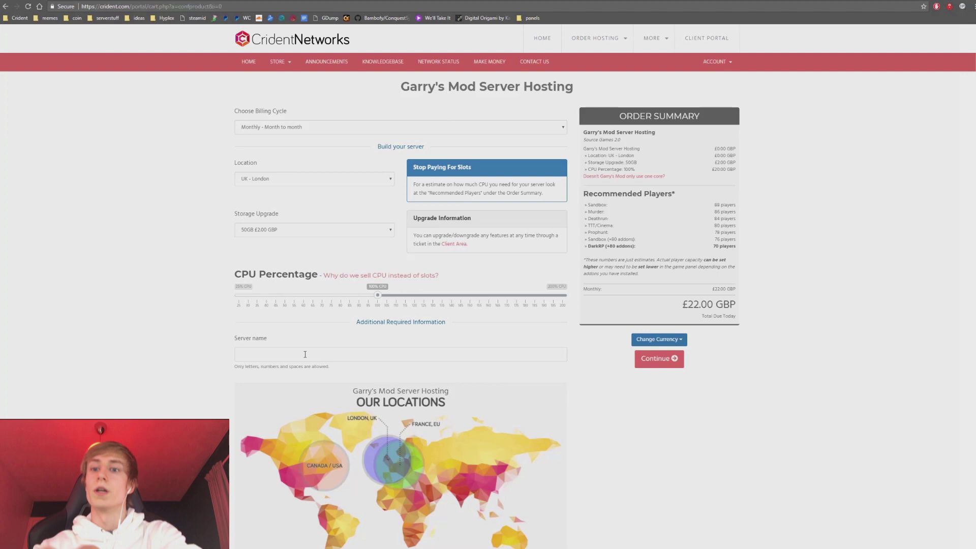
# Name the server 'My DarkRP Server'.
pyautogui.click(305, 354)
pyautogui.write('DarkRP - My community')
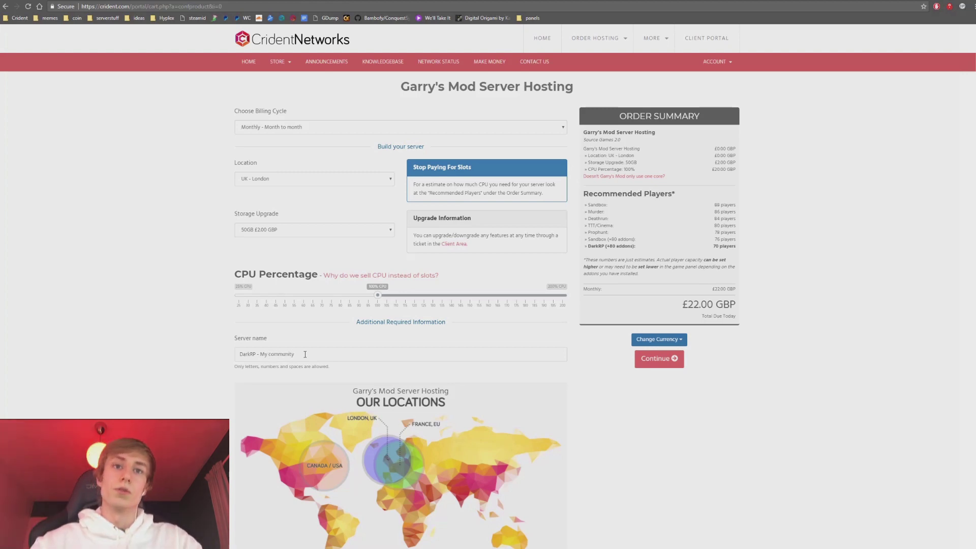
pyautogui.hotkey('ctrl', 'a')
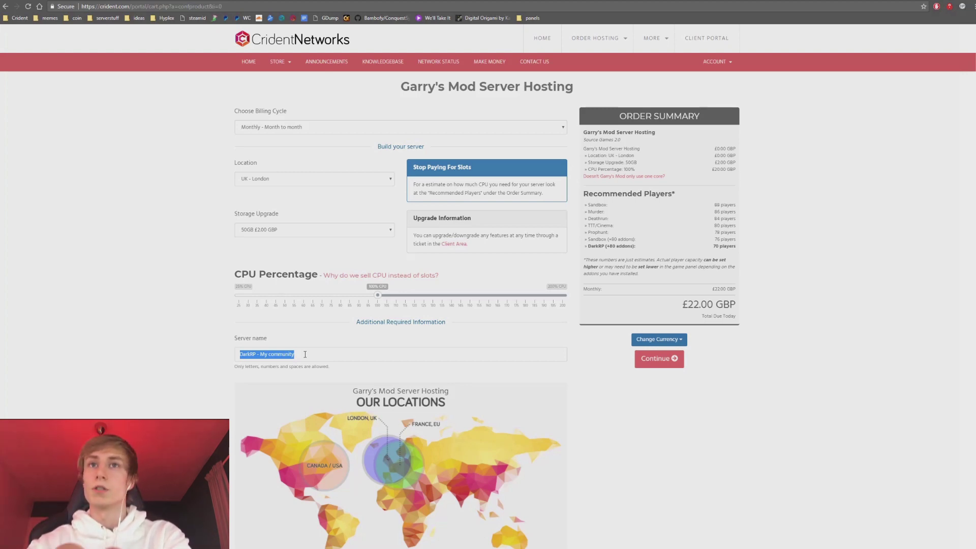
pyautogui.write('D')
pyautogui.write('My Dark')
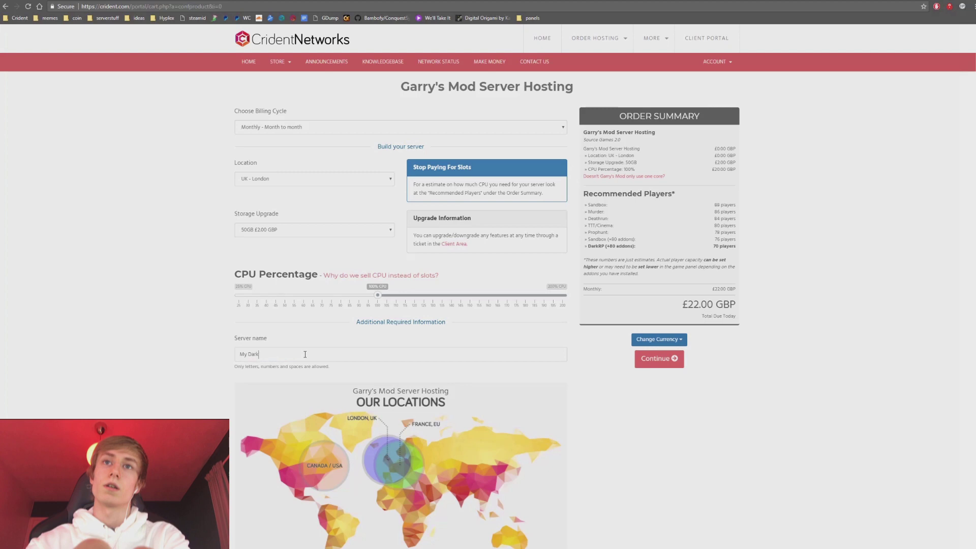
pyautogui.write('RP Server')
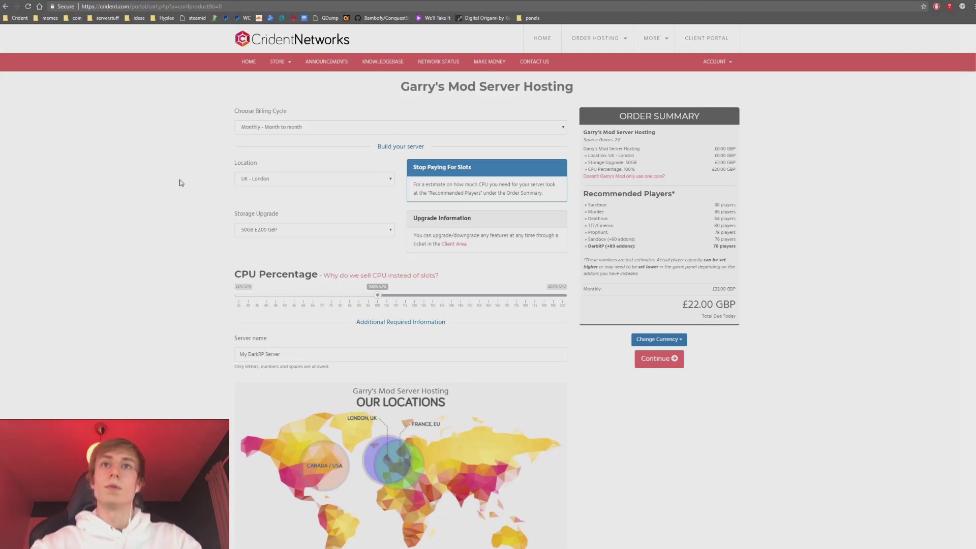
# Proceed to Review & Checkout and look over the new-customer details fields.
pyautogui.click(662, 359)
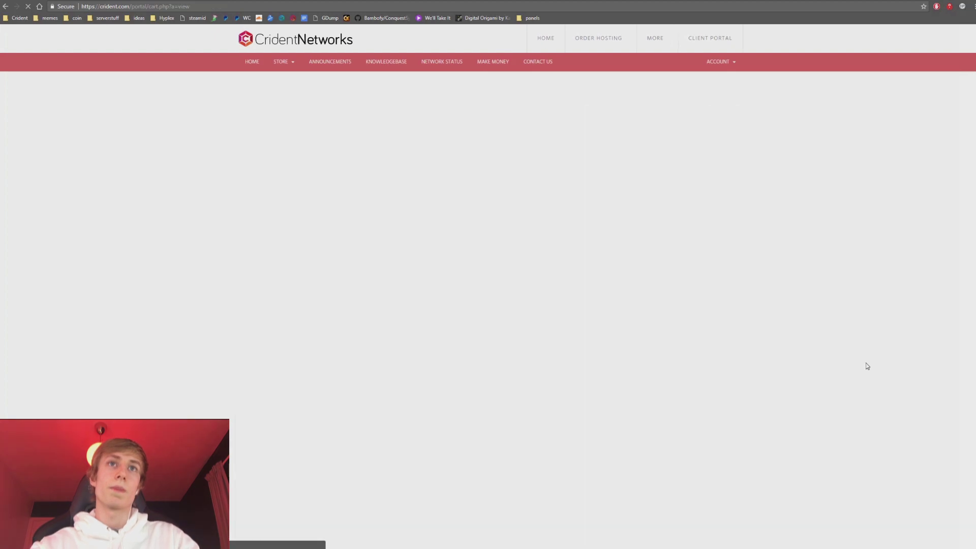
pyautogui.scroll(-2, 559, 330)
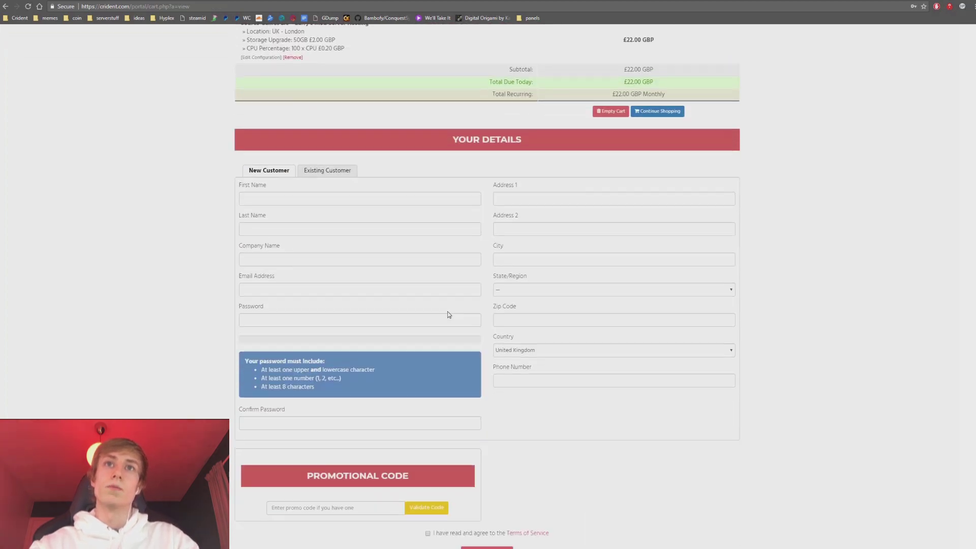
pyautogui.click(316, 199)
pyautogui.click(500, 198)
pyautogui.click(275, 198)
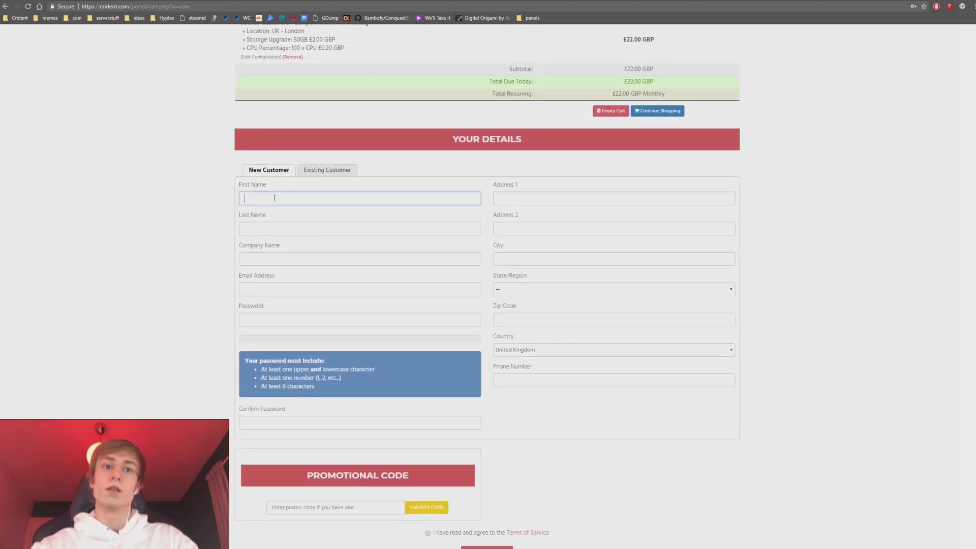
pyautogui.scroll(-2, 619, 262)
pyautogui.scroll(7, 318, 251)
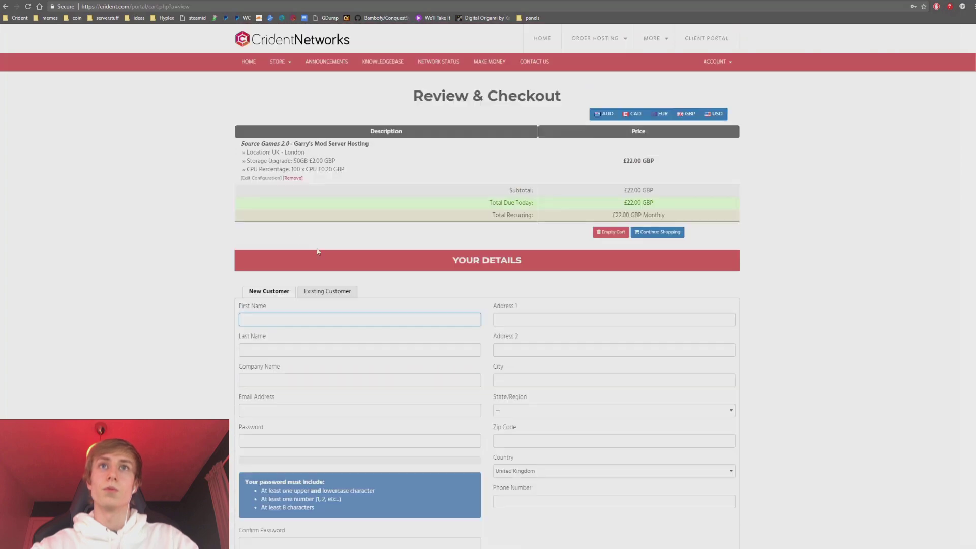
# Try the Existing Customer login with a login e-mail, then clear it and return to New Customer.
pyautogui.click(325, 291)
pyautogui.scroll(-2, 218, 224)
pyautogui.click(459, 215)
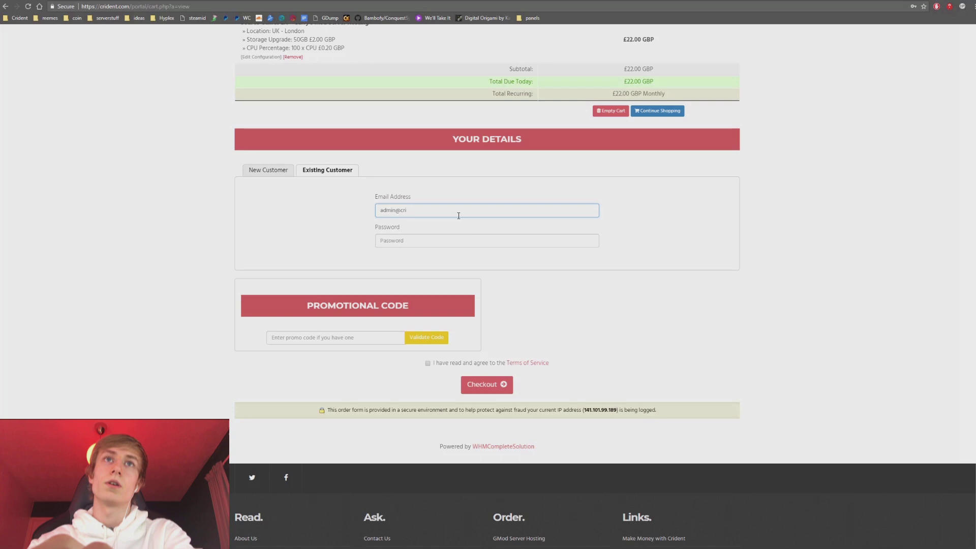
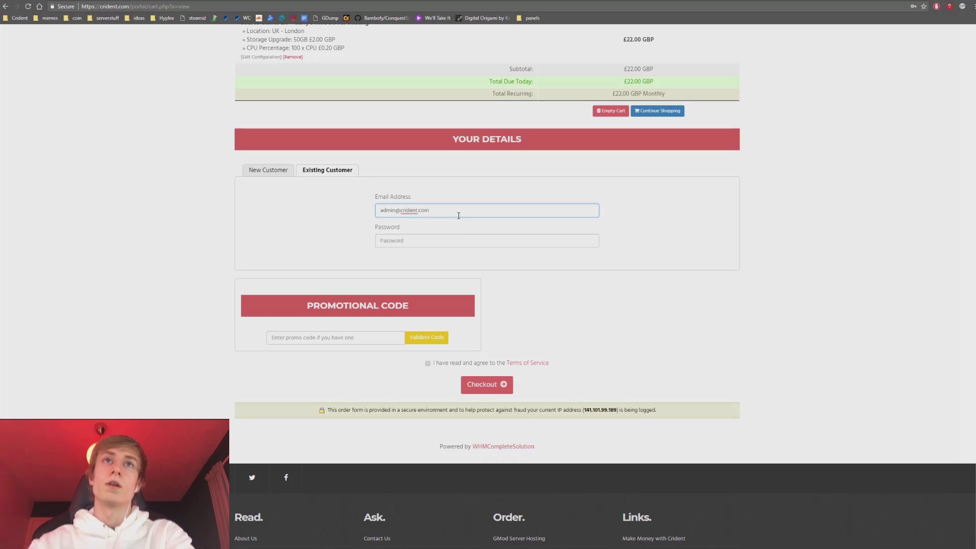
pyautogui.hotkey('ctrl', 'a')
pyautogui.press('BackSpace')
pyautogui.click(268, 172)
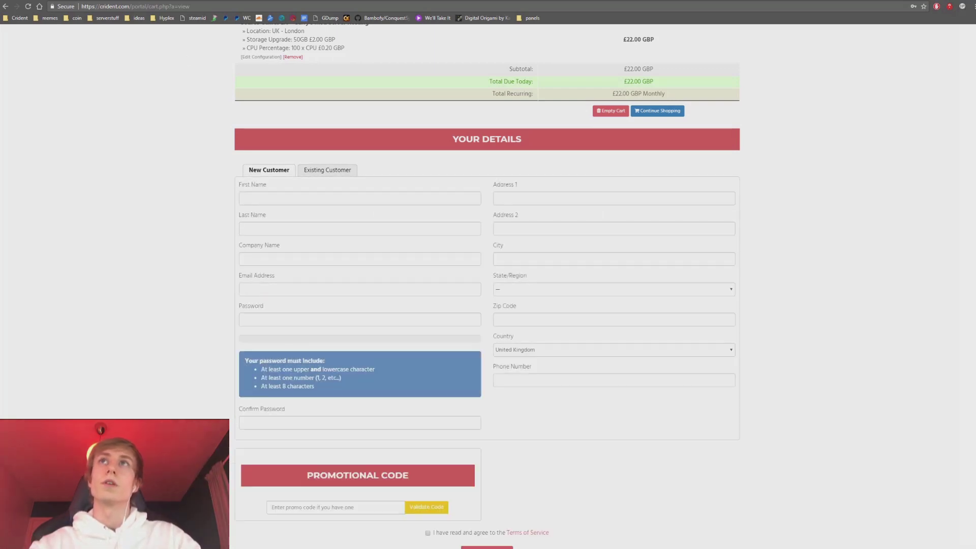
# Copy the temporary e-mail address from 10 Minute Mail and come back to checkout.
pyautogui.hotkey('ctrl', 'Tab')
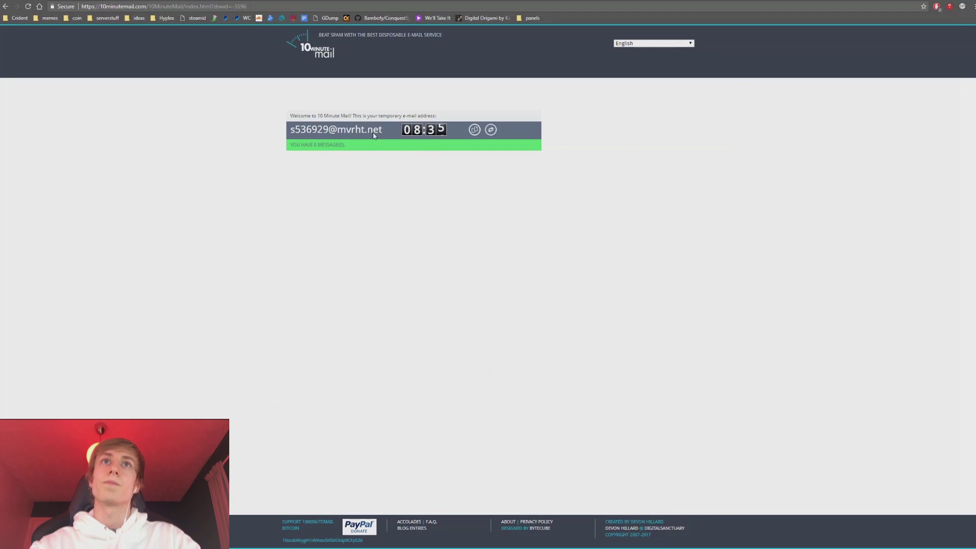
pyautogui.doubleClick(373, 130)
pyautogui.tripleClick(373, 133)
pyautogui.hotkey('ctrl', 'c')
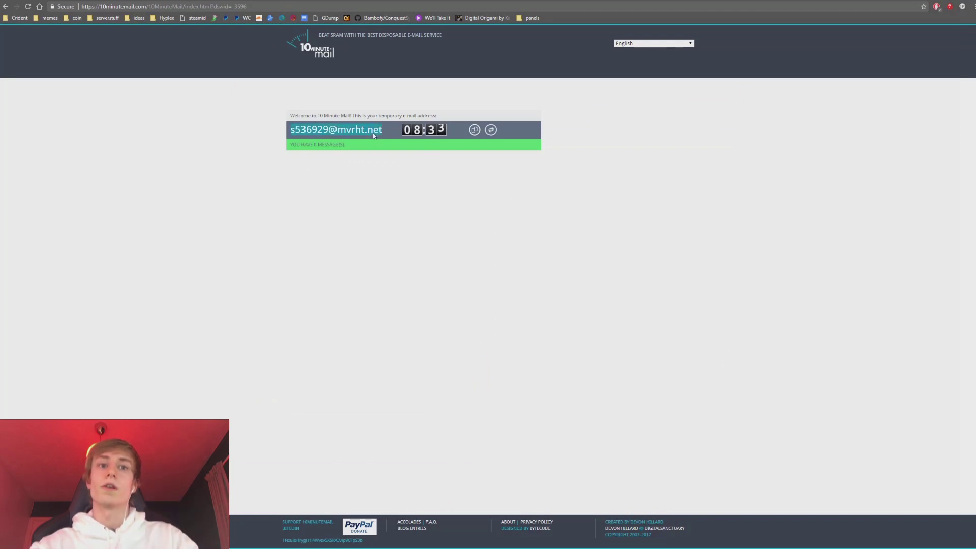
pyautogui.hotkey('ctrl', 'Tab')
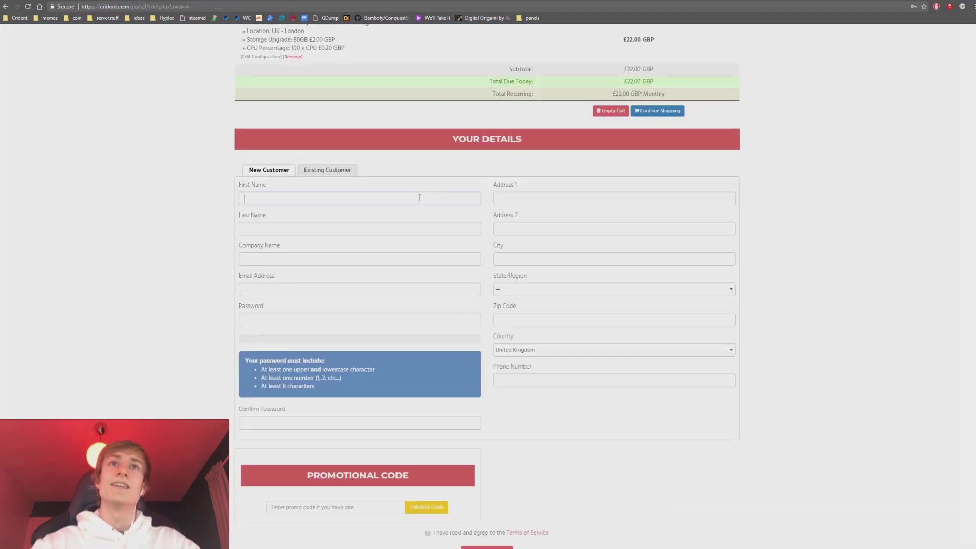
# Fill in the customer's first and last name and paste the temporary e-mail address.
pyautogui.write('Firs')
pyautogui.press('Down')
pyautogui.press('Tab')
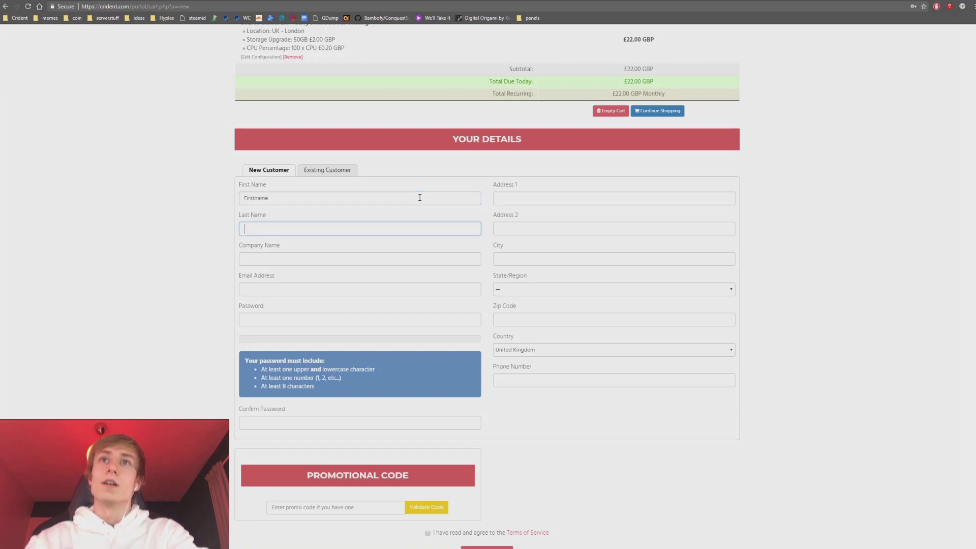
pyautogui.press('Tab')
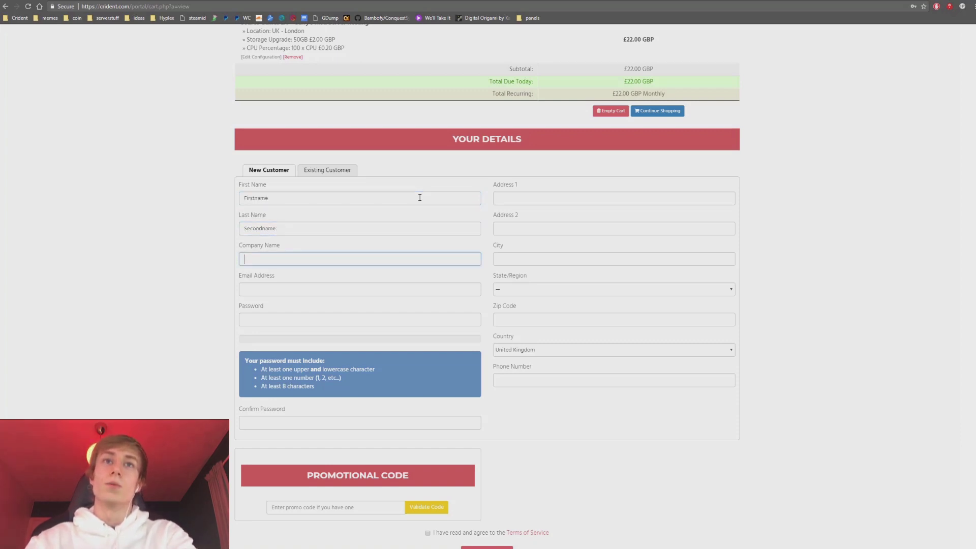
pyautogui.press('Tab')
pyautogui.hotkey('ctrl', 'v')
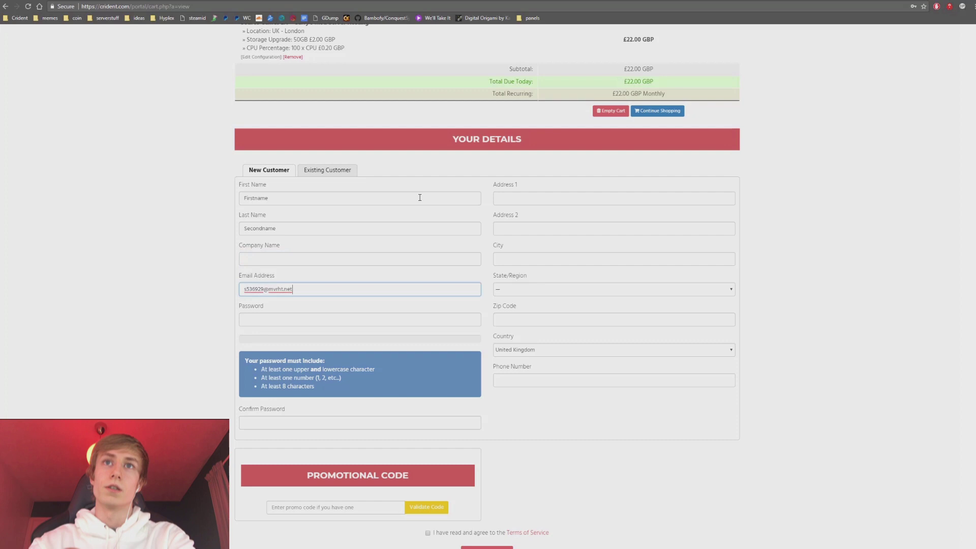
# Enter the account password and a matching confirmation password.
pyautogui.press('Tab')
pyautogui.write('•')
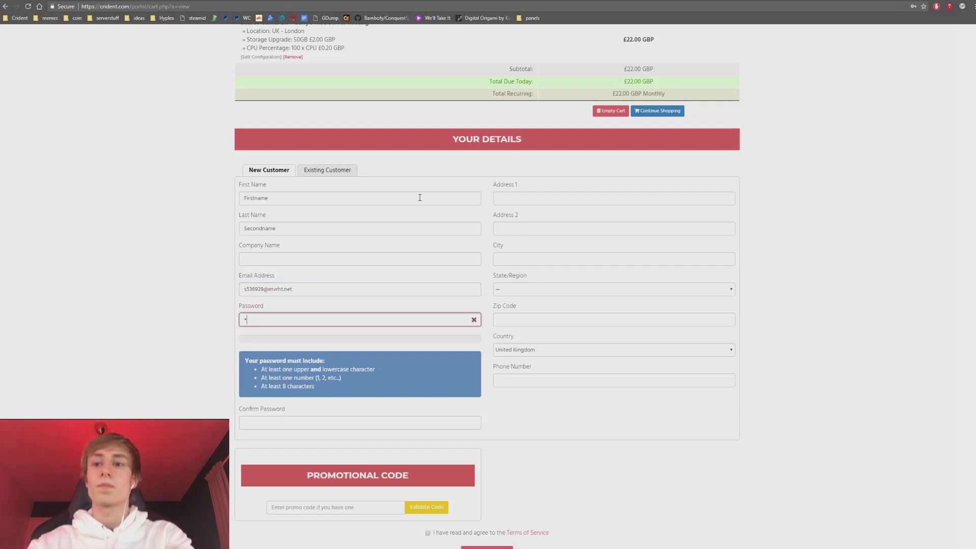
pyautogui.write('••••••••••')
pyautogui.press('Tab')
pyautogui.write('•')
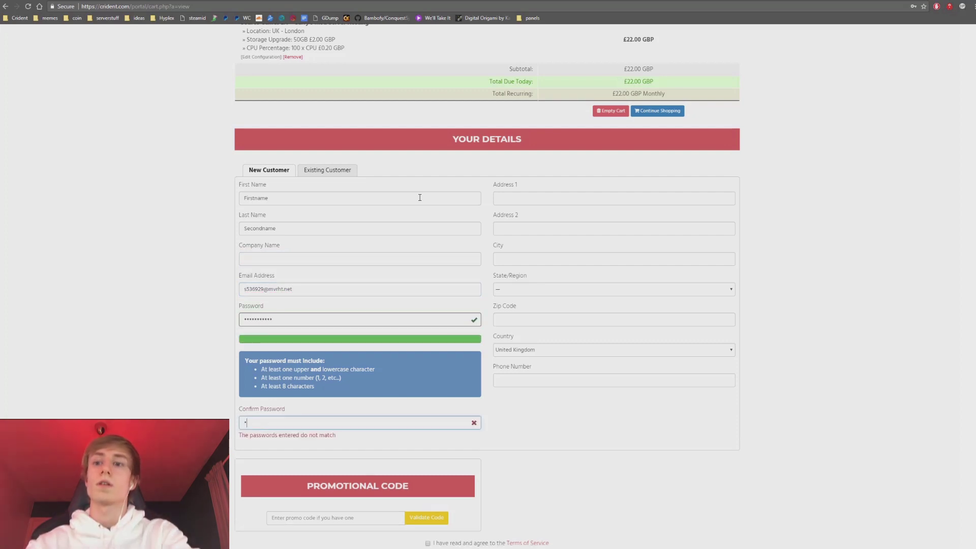
pyautogui.write('••••••')
pyautogui.hotkey('ctrl', 'a')
pyautogui.write('••')
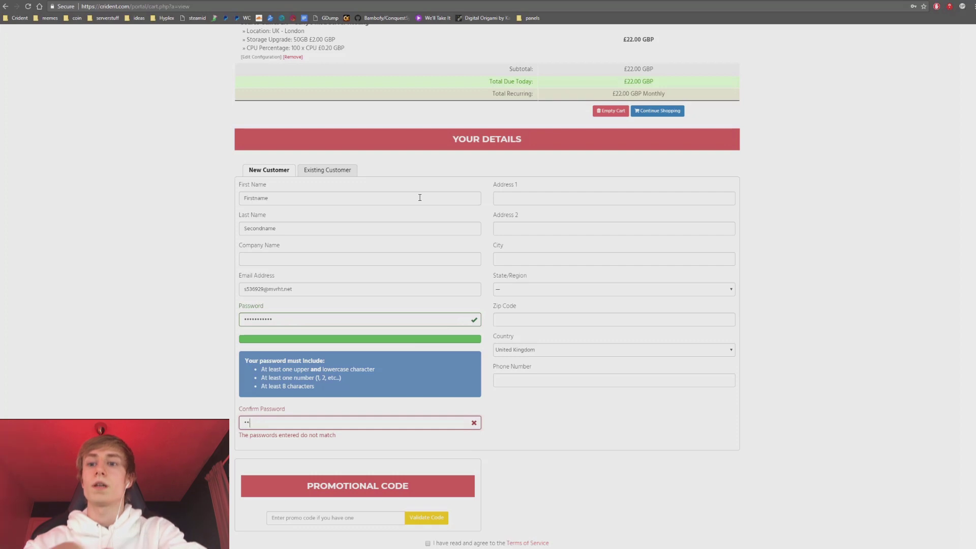
pyautogui.write('•••••••••')
pyautogui.press('Tab')
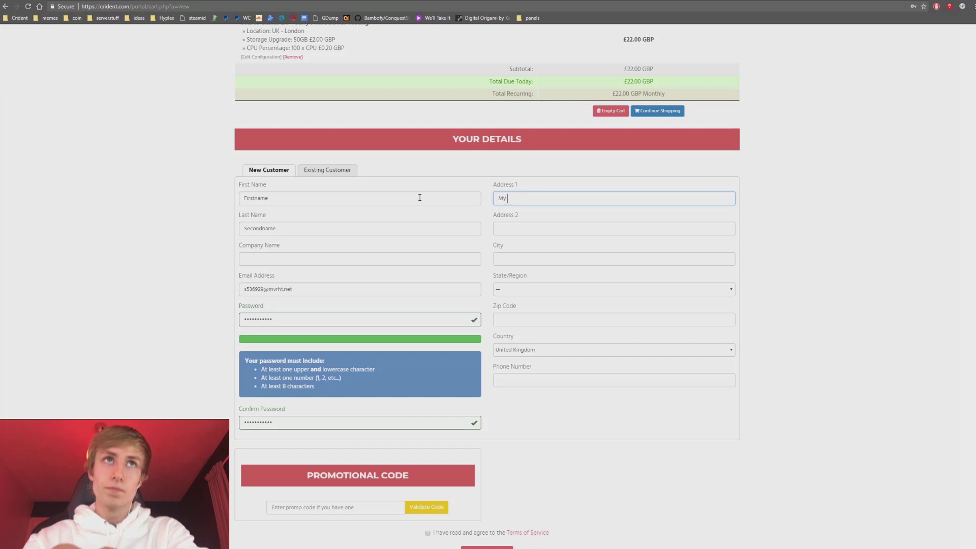
# Fill in the address lines and city, and choose Avon as the county.
pyautogui.write('s')
pyautogui.press('Tab')
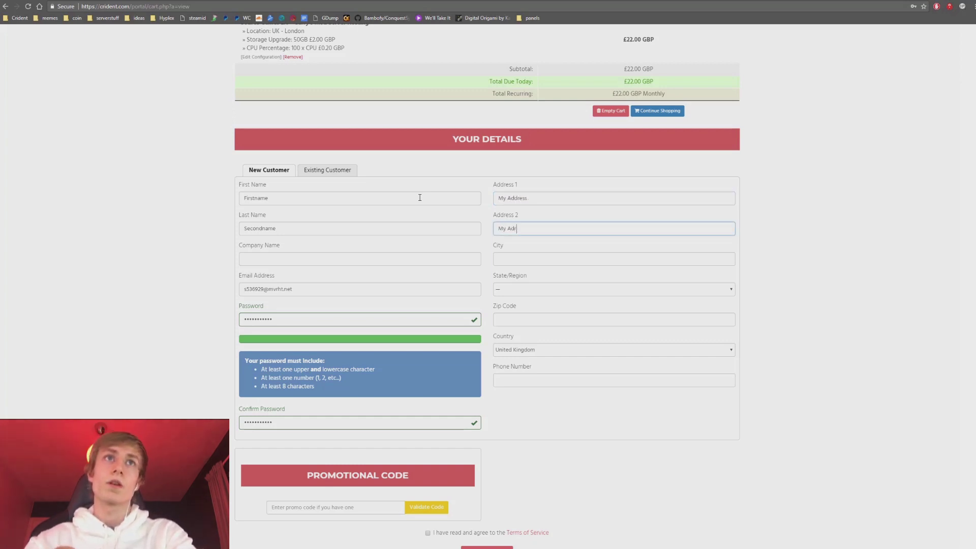
pyautogui.press('Tab')
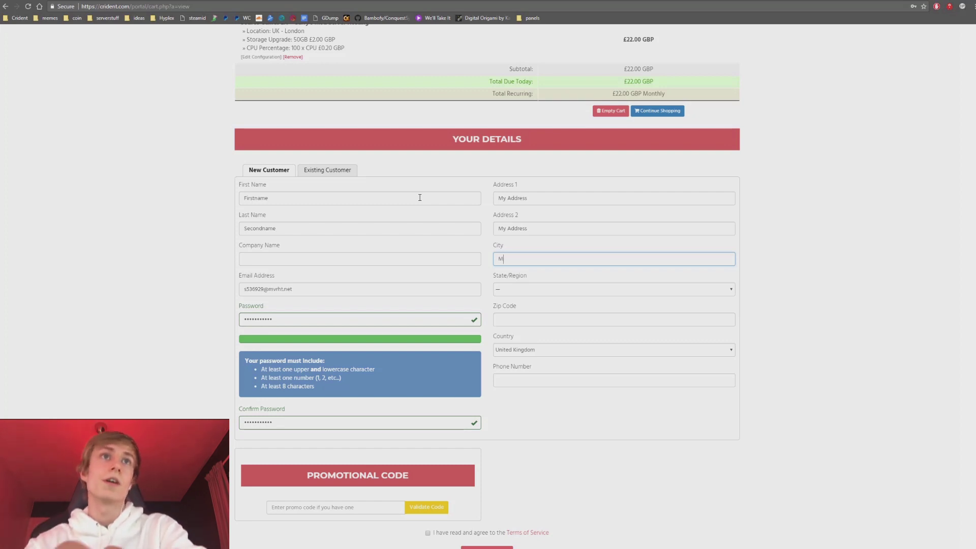
pyautogui.press('Tab')
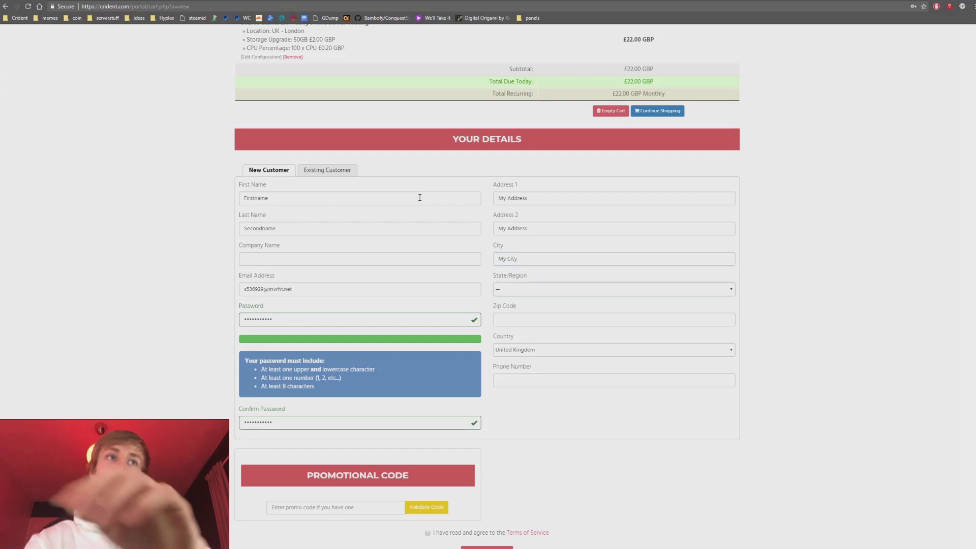
pyautogui.click(558, 290)
pyautogui.click(544, 310)
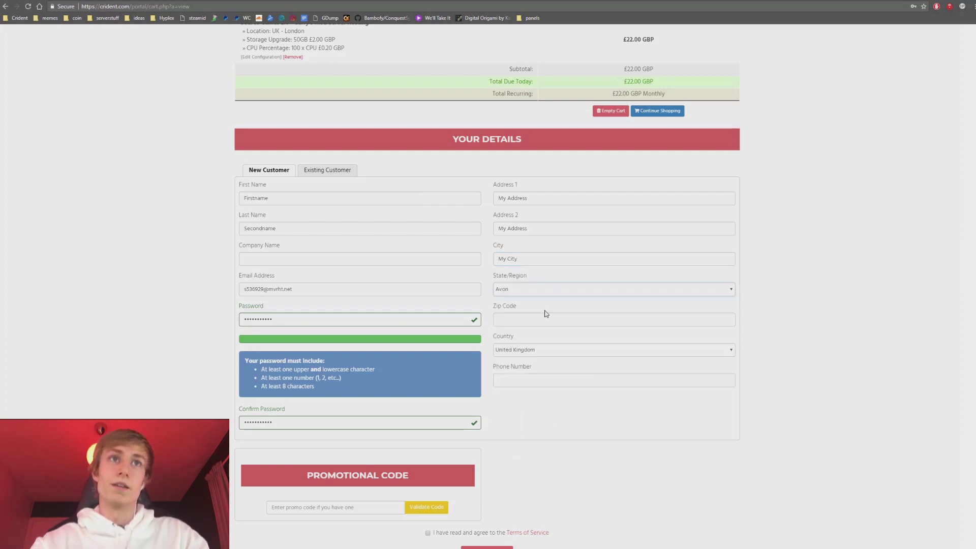
# Enter the postcode and the customer's phone number, then scroll to the order options.
pyautogui.click(541, 320)
pyautogui.write('zip ')
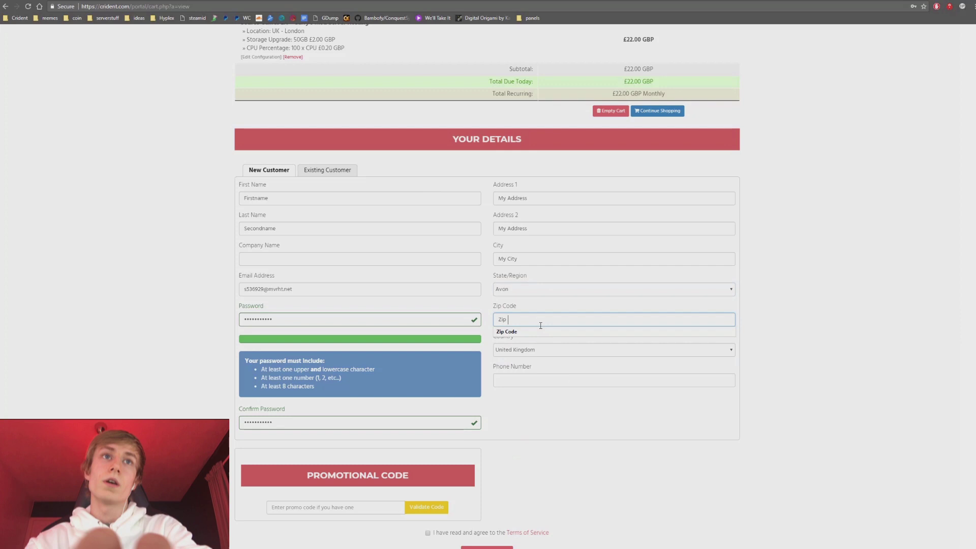
pyautogui.write('Code')
pyautogui.press('Tab')
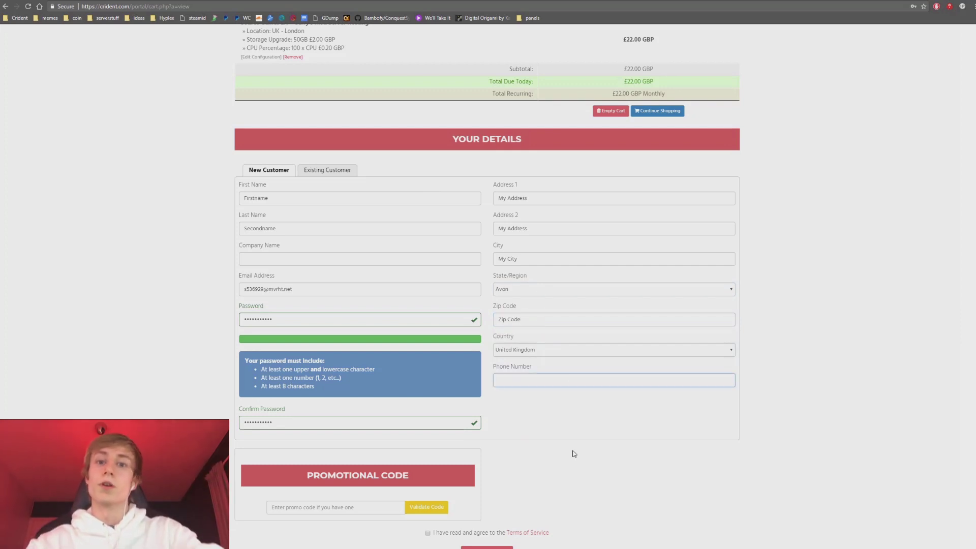
pyautogui.write('01234567')
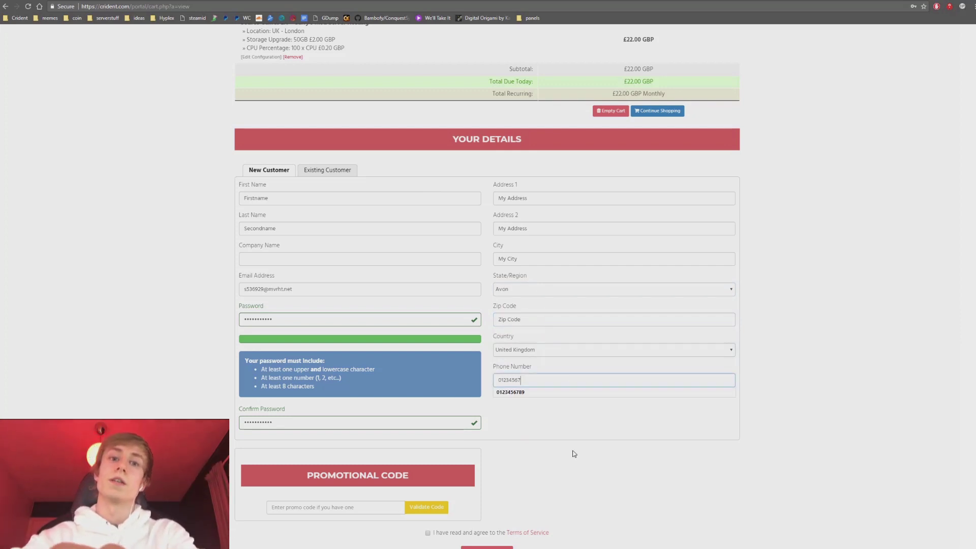
pyautogui.write('9')
pyautogui.click(572, 453)
pyautogui.scroll(-3, 567, 452)
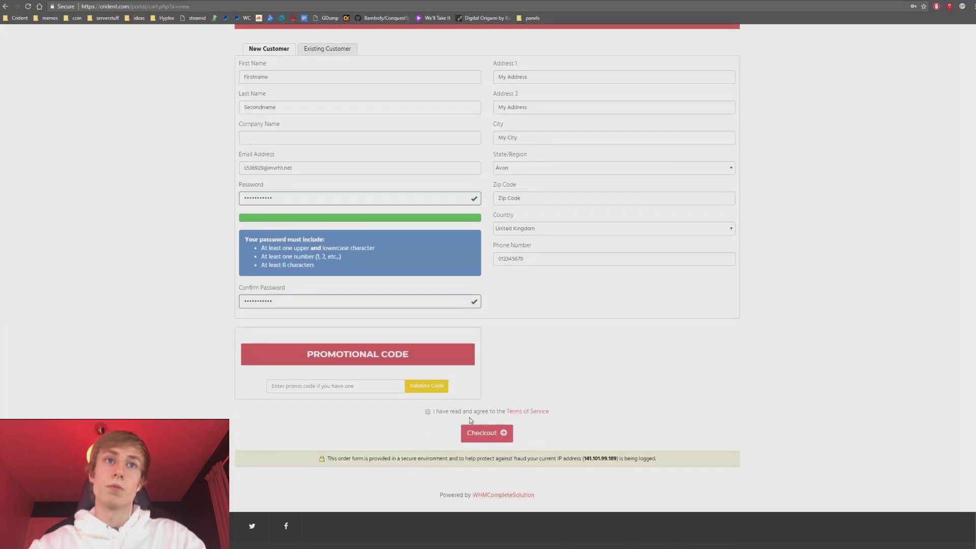
pyautogui.click(308, 383)
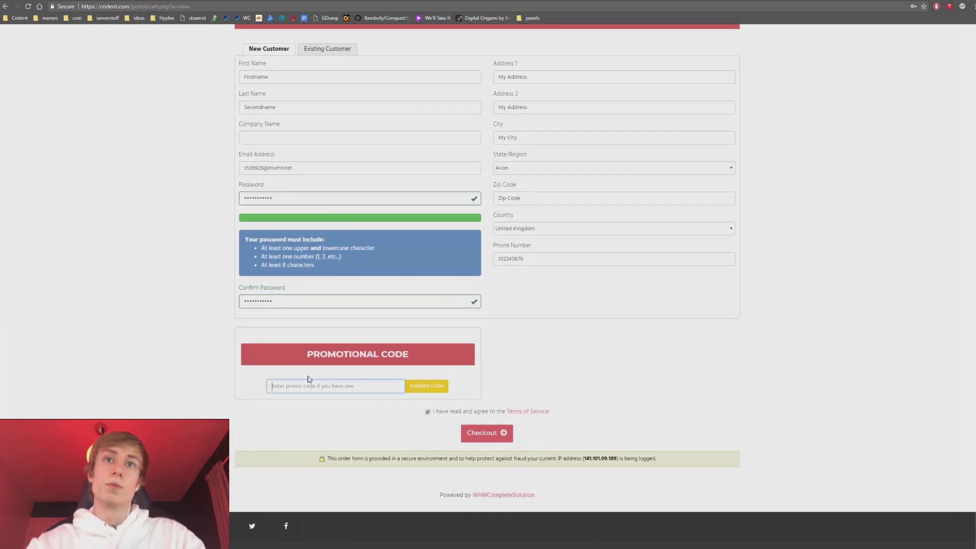
# Submit the order, then cancel PayPal payment and return to the unpaid Invoice #5108.
pyautogui.click(489, 440)
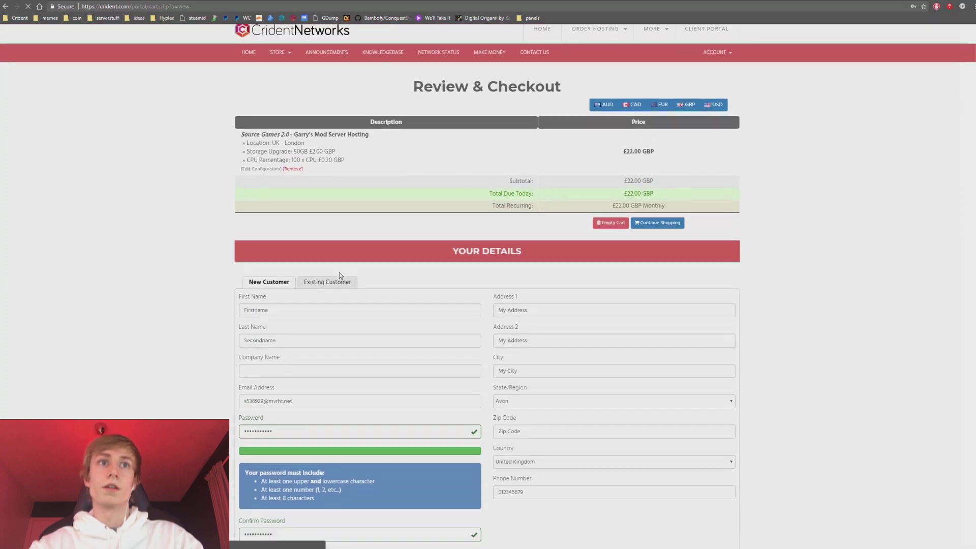
pyautogui.scroll(-2, 436, 315)
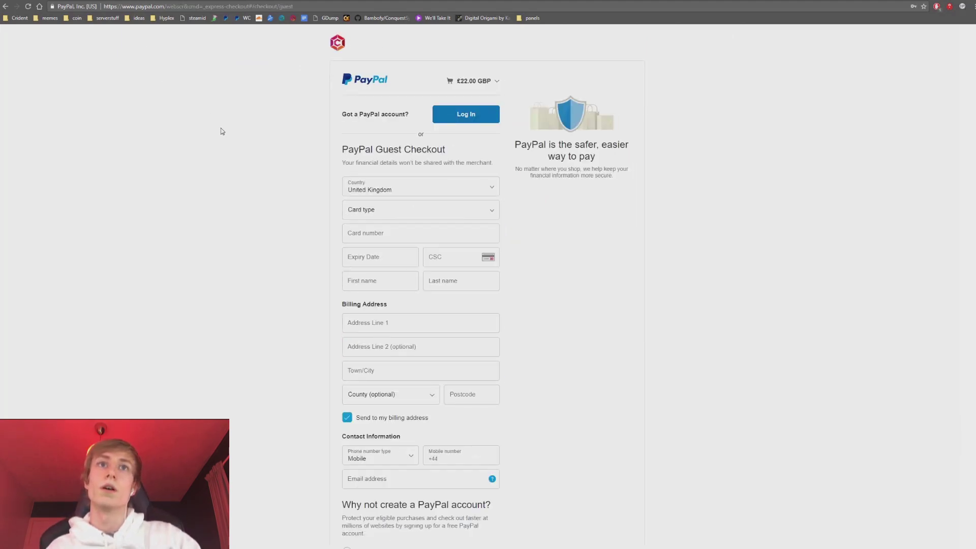
pyautogui.scroll(-3, 221, 134)
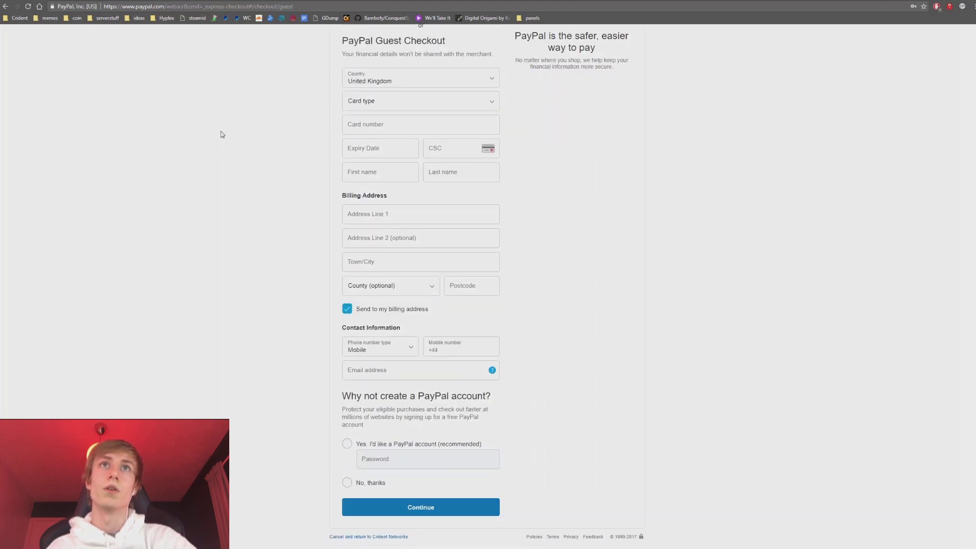
pyautogui.click(353, 537)
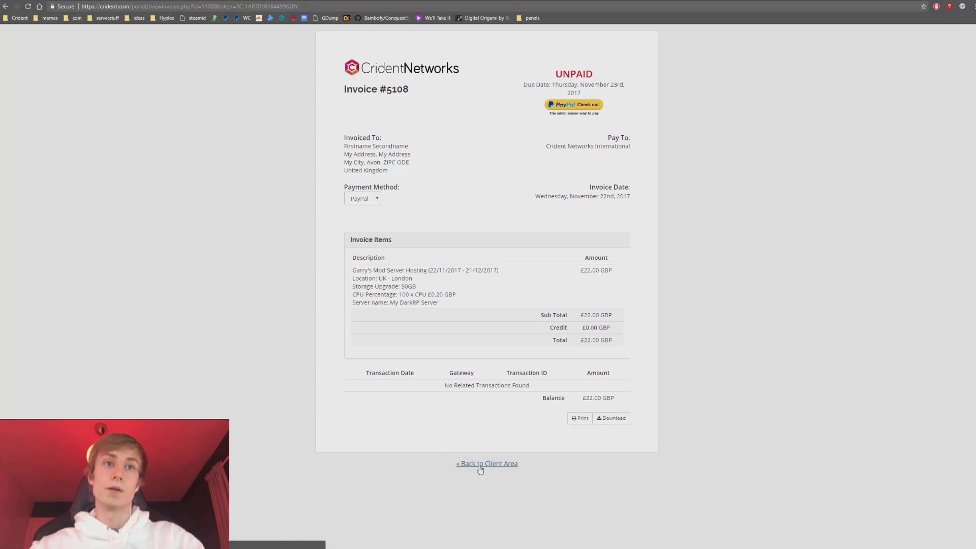
# Go back to the client area dashboard and select the web address for editing.
pyautogui.click(480, 465)
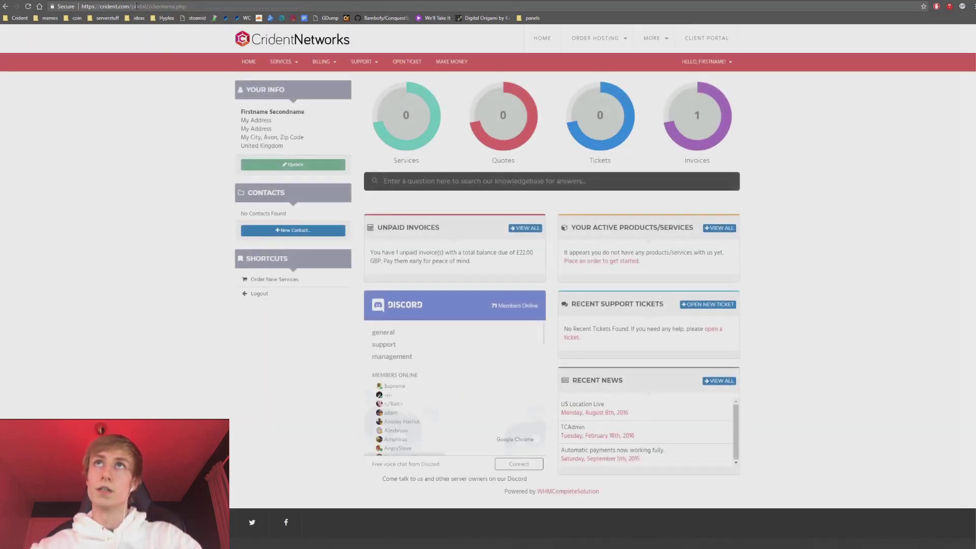
pyautogui.moveTo(132, 6); pyautogui.dragTo(422, 10)
# Go to the test-drive page and reset the temporary e-mail's countdown timer.
pyautogui.write('test')
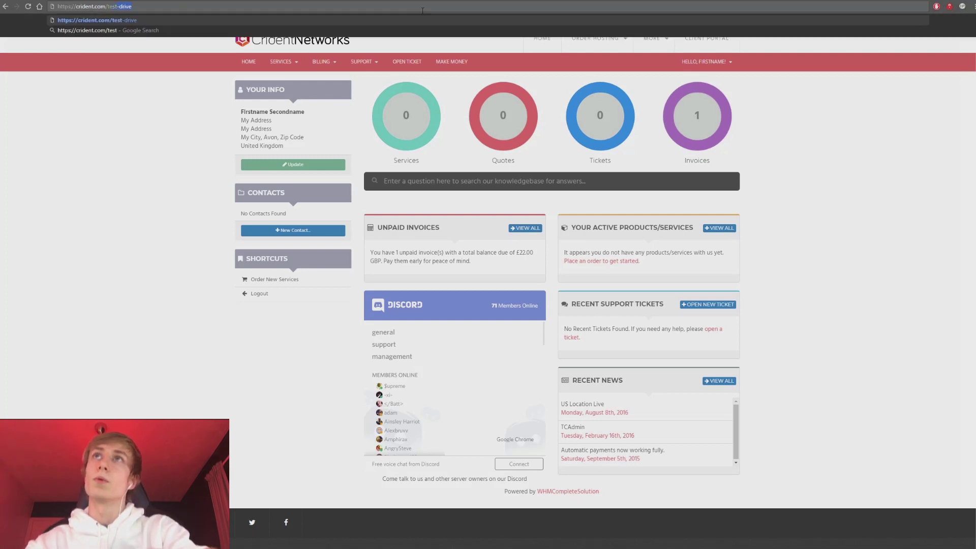
pyautogui.press('Return')
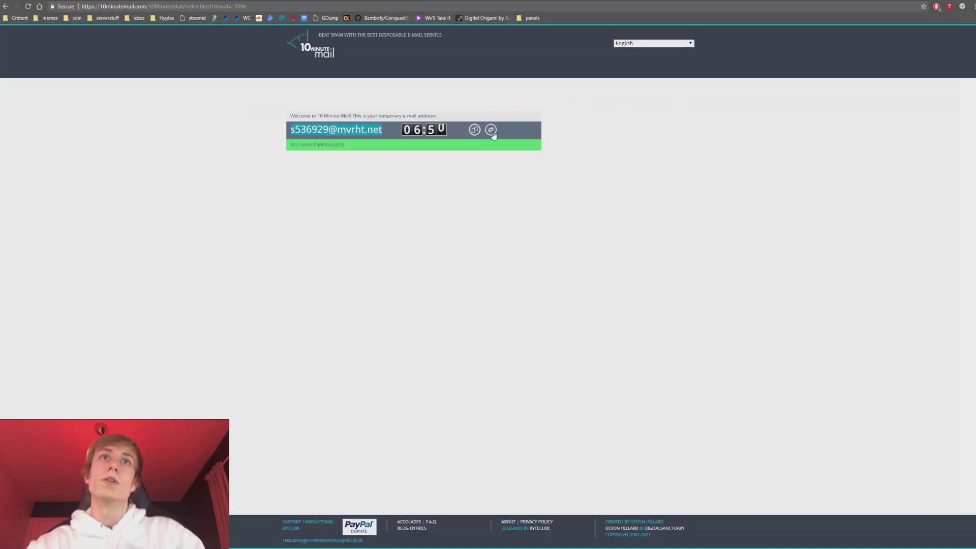
pyautogui.click(491, 130)
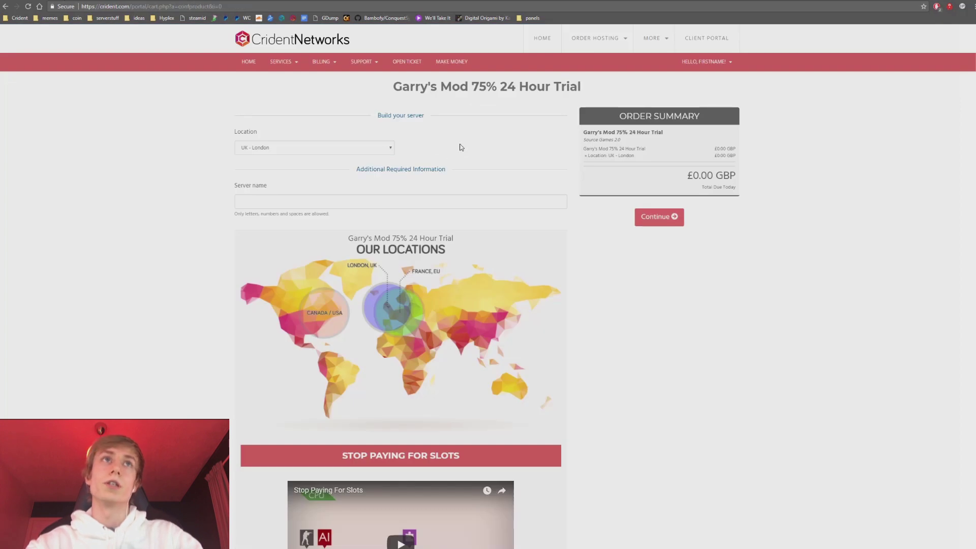
pyautogui.scroll(-1, 460, 136)
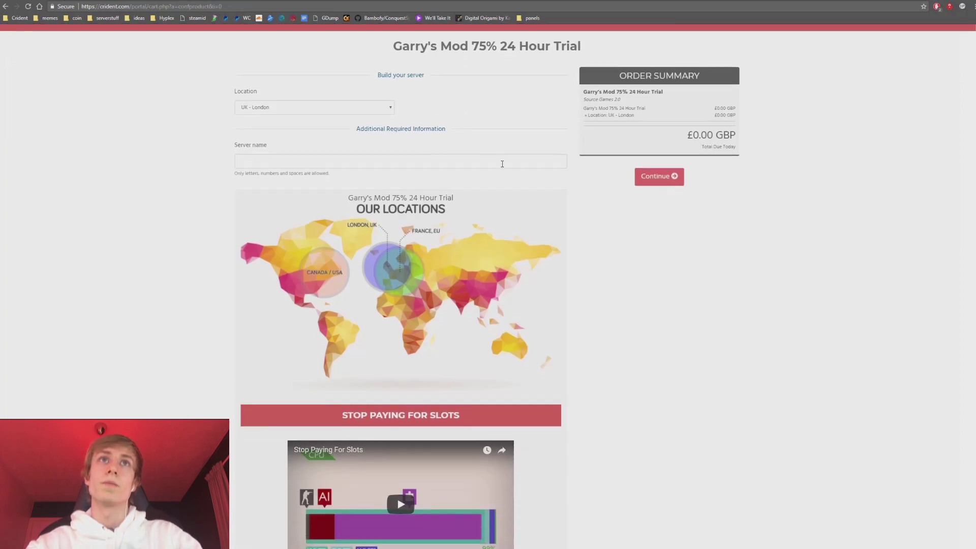
pyautogui.scroll(1, 501, 165)
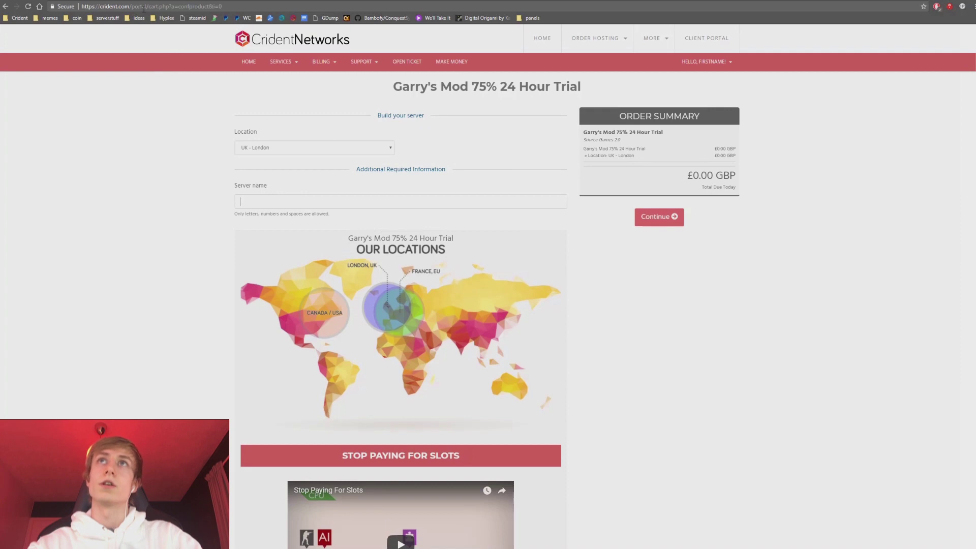
# Abandon re-entering the test-drive address and stay on the Garry's Mod 75% trial page.
pyautogui.moveTo(132, 7); pyautogui.dragTo(223, 6)
pyautogui.write('test-drive')
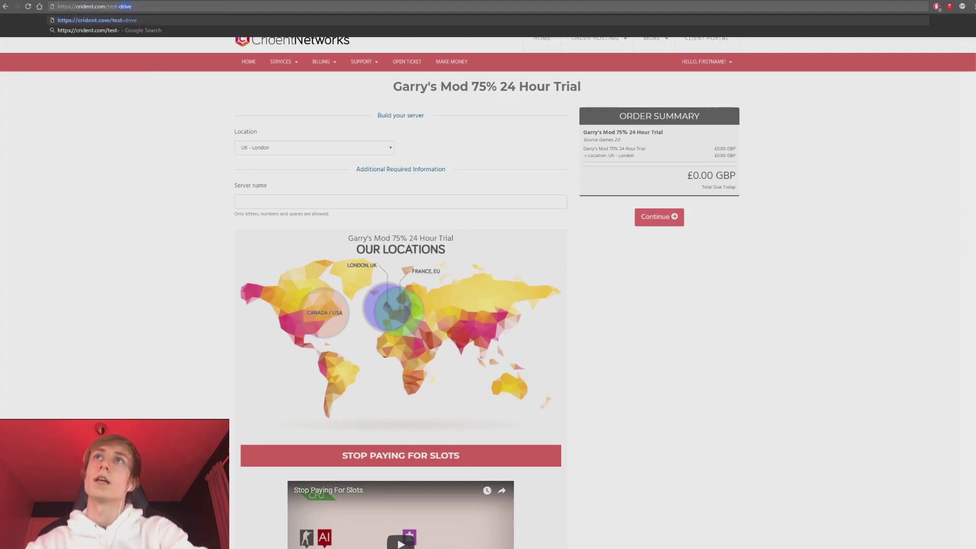
pyautogui.press('Right')
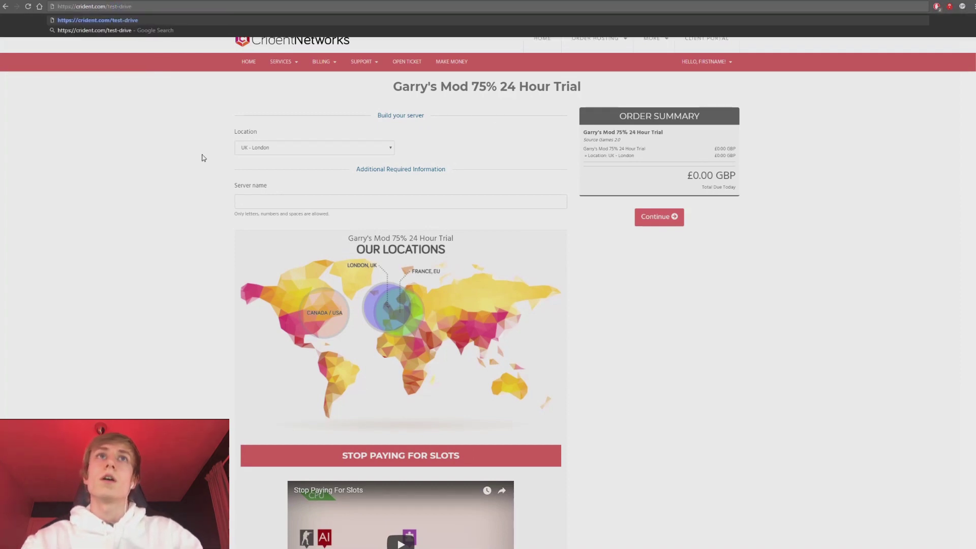
pyautogui.press('Escape')
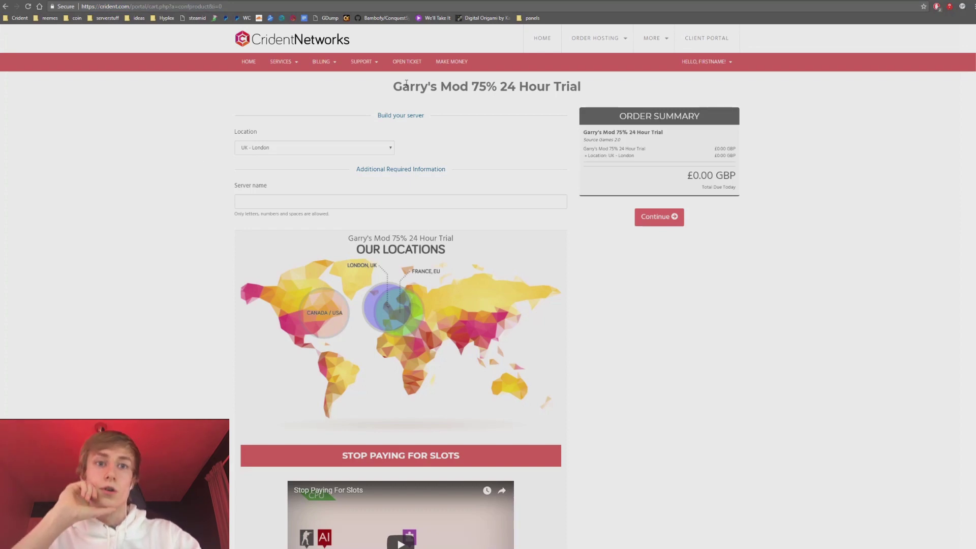
pyautogui.moveTo(473, 91); pyautogui.dragTo(497, 91)
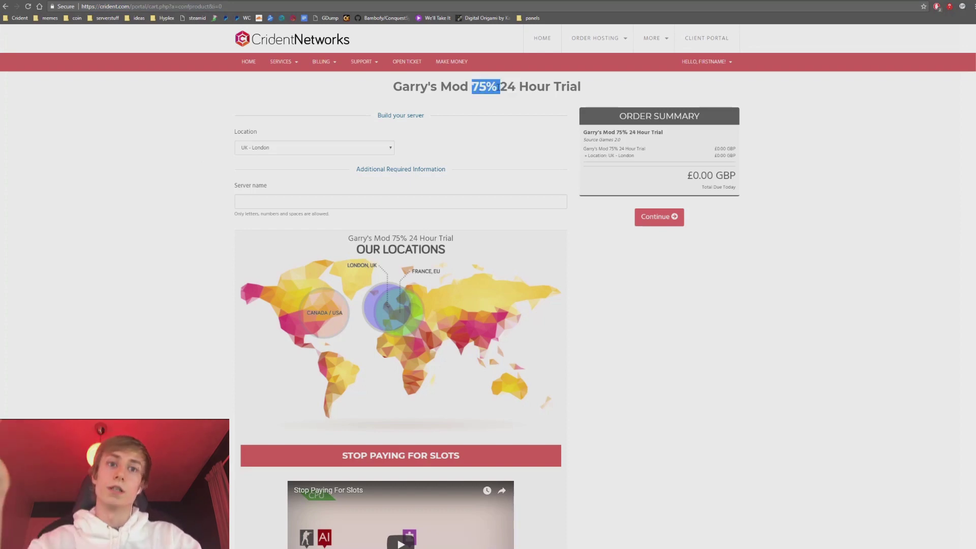
pyautogui.click(482, 127)
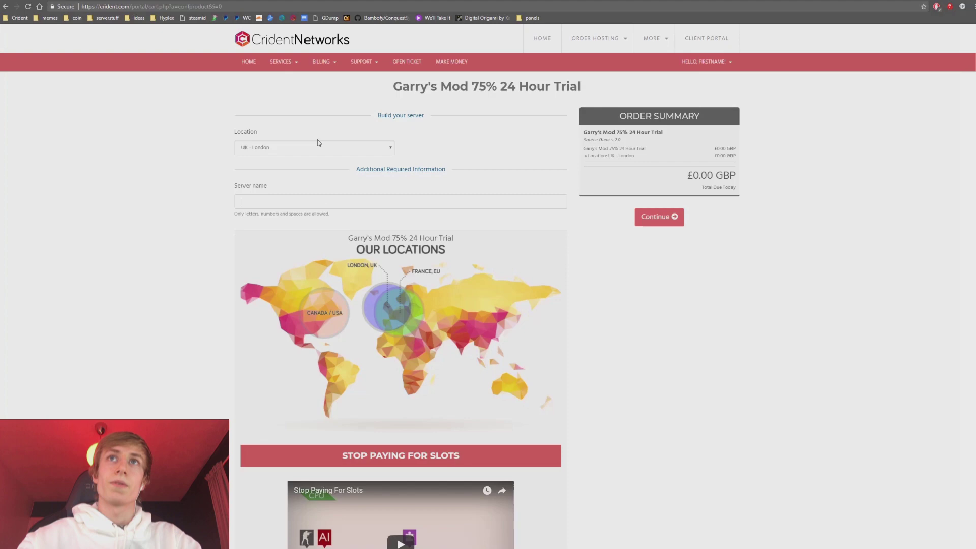
# Keep UK - London as the server location and start typing the server name.
pyautogui.click(238, 144)
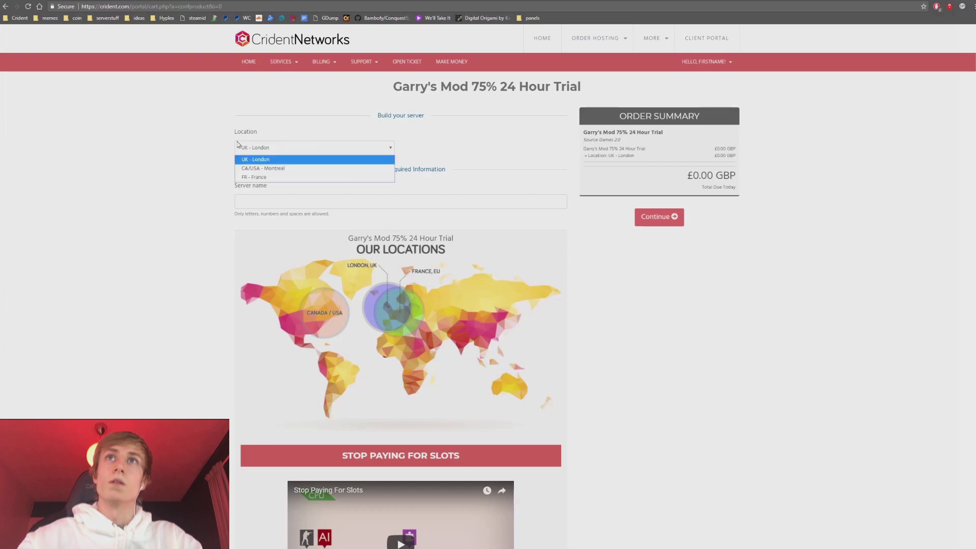
pyautogui.click(306, 160)
pyautogui.scroll(-4, 204, 142)
pyautogui.scroll(4, 213, 148)
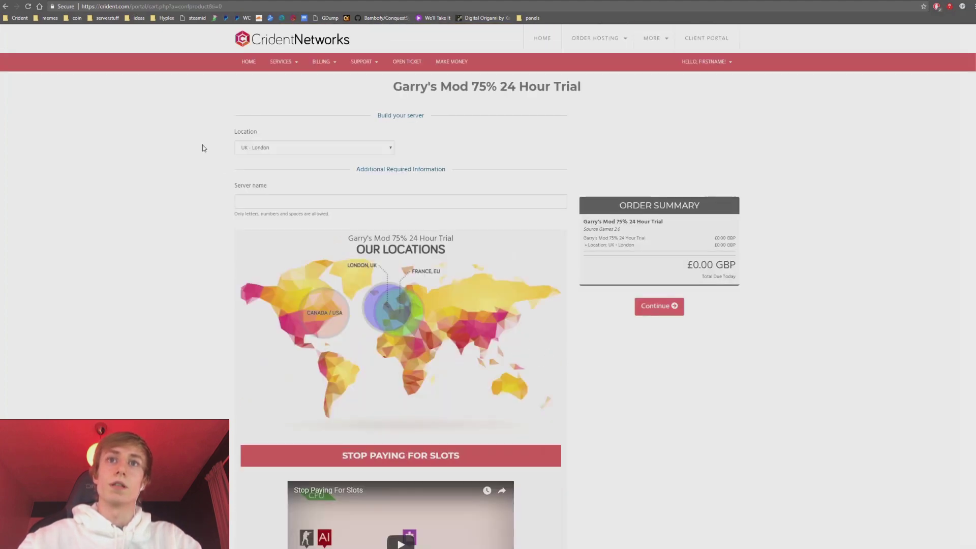
pyautogui.click(378, 199)
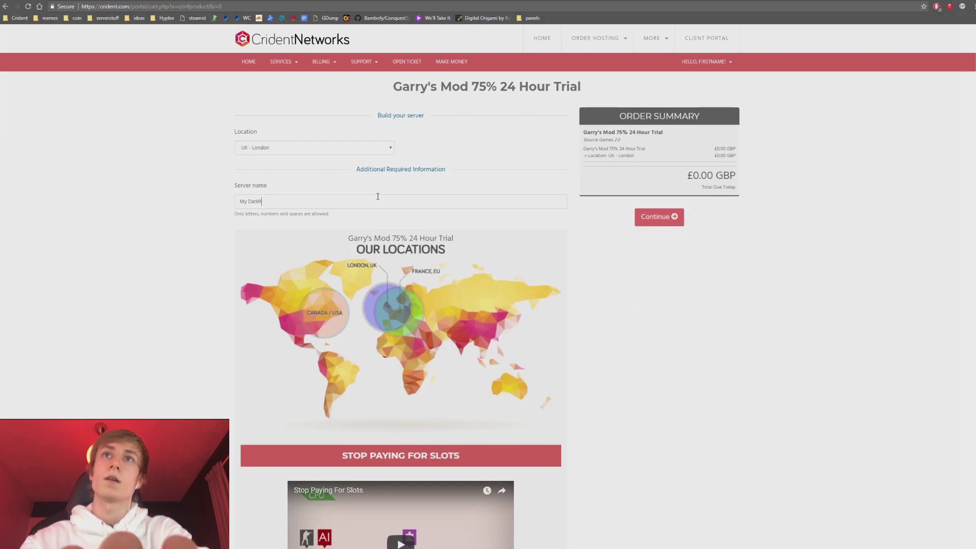
pyautogui.hotkey('ctrl', 'a')
pyautogui.write('M')
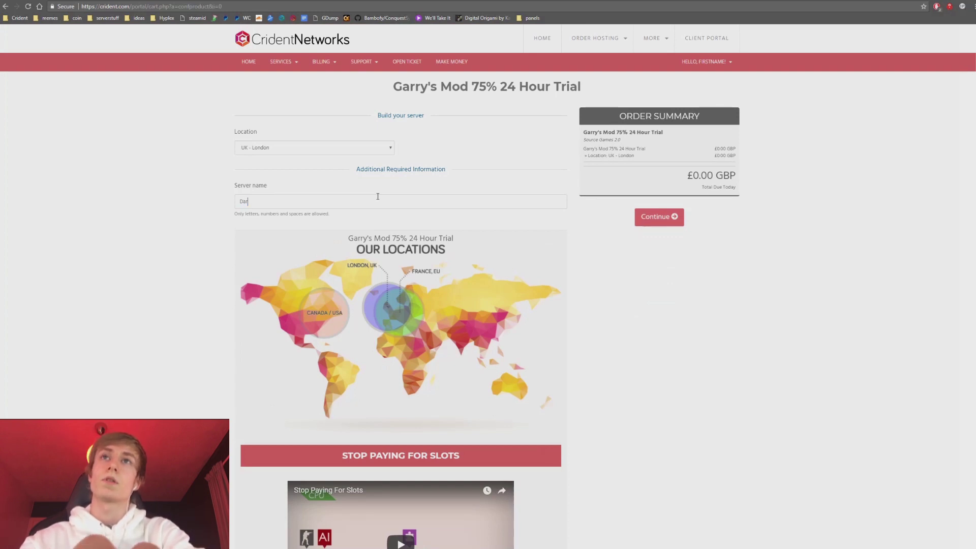
# Accept the Terms of Service, check out the £0.00 trial order, and continue to the client area.
pyautogui.click(664, 218)
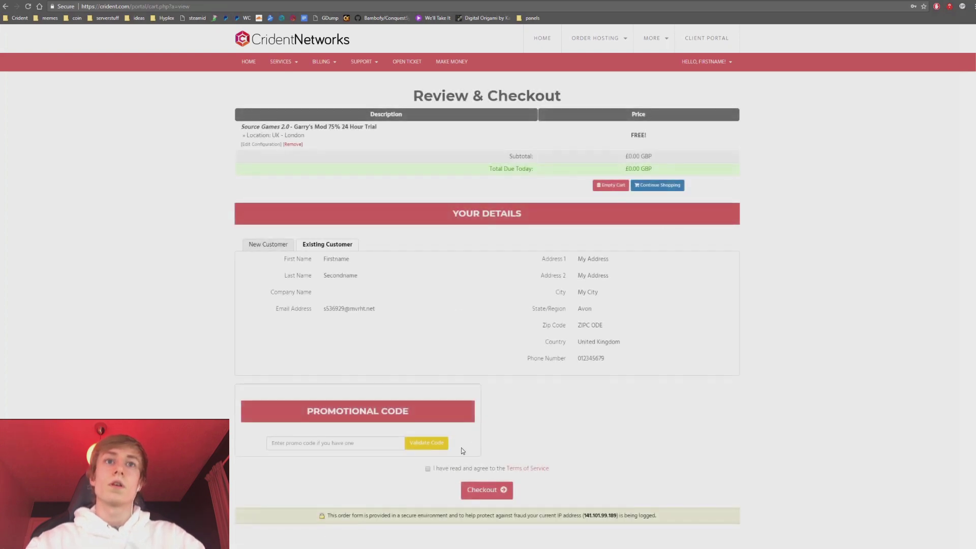
pyautogui.click(428, 468)
pyautogui.click(493, 489)
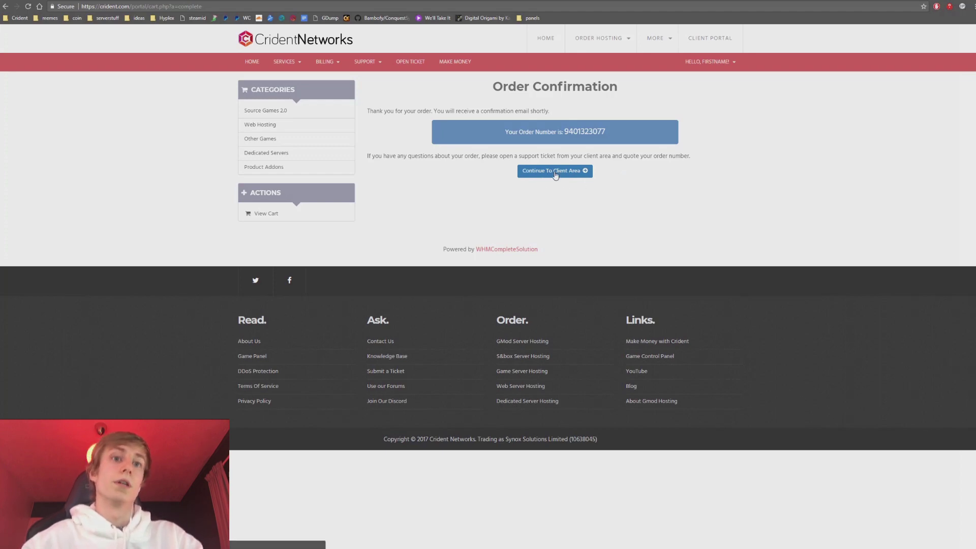
pyautogui.click(556, 173)
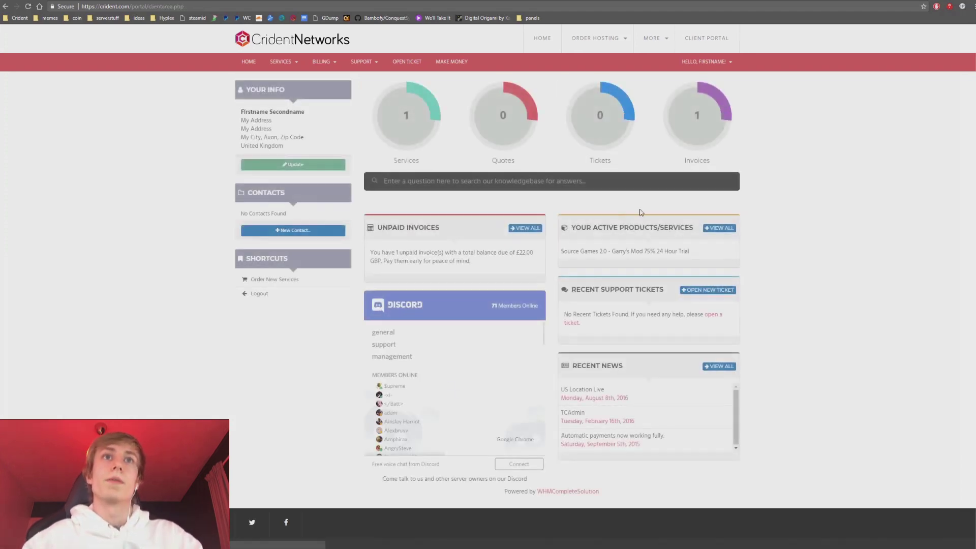
# Go to Services > My Services to see the active 24 Hour Trial and the pending £22.00 hosting.
pyautogui.click(283, 62)
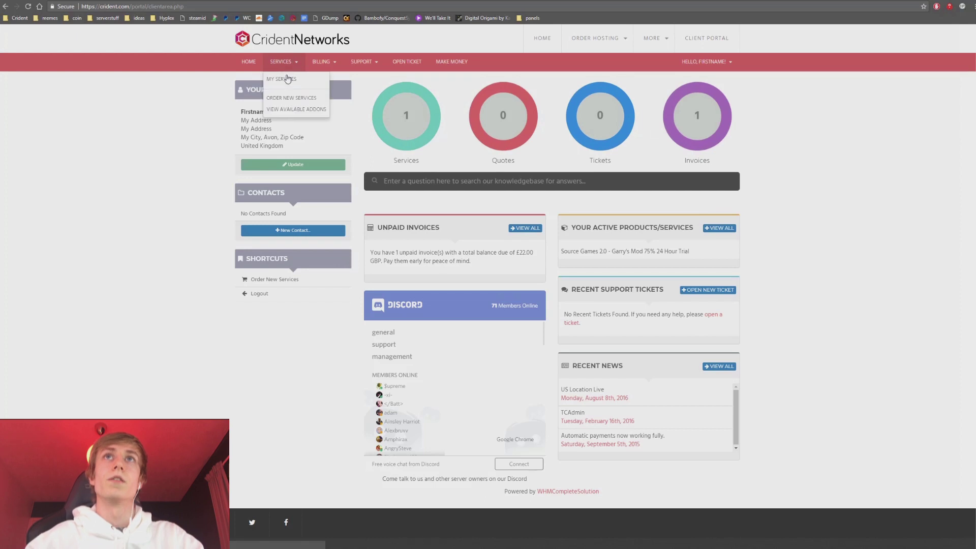
pyautogui.click(288, 79)
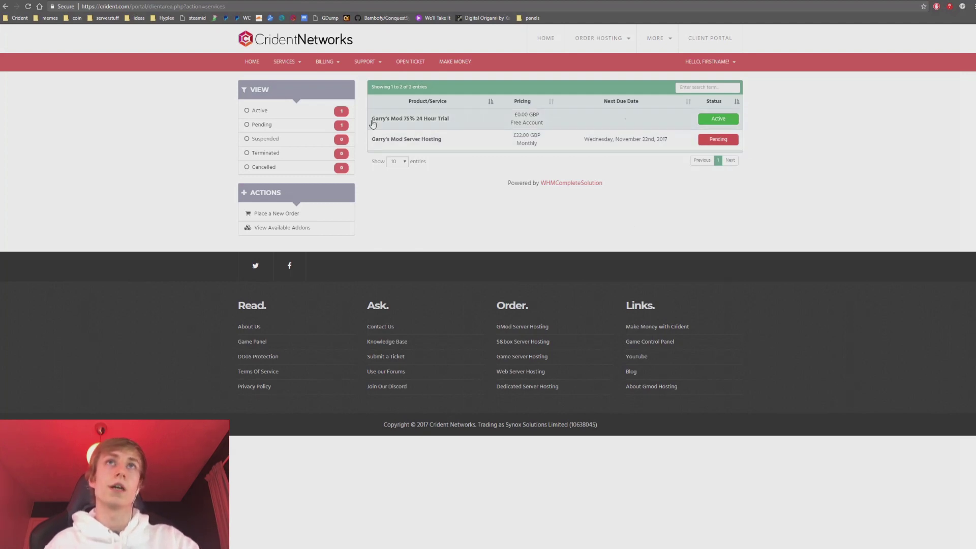
pyautogui.hotkey('ctrl', 'Tab')
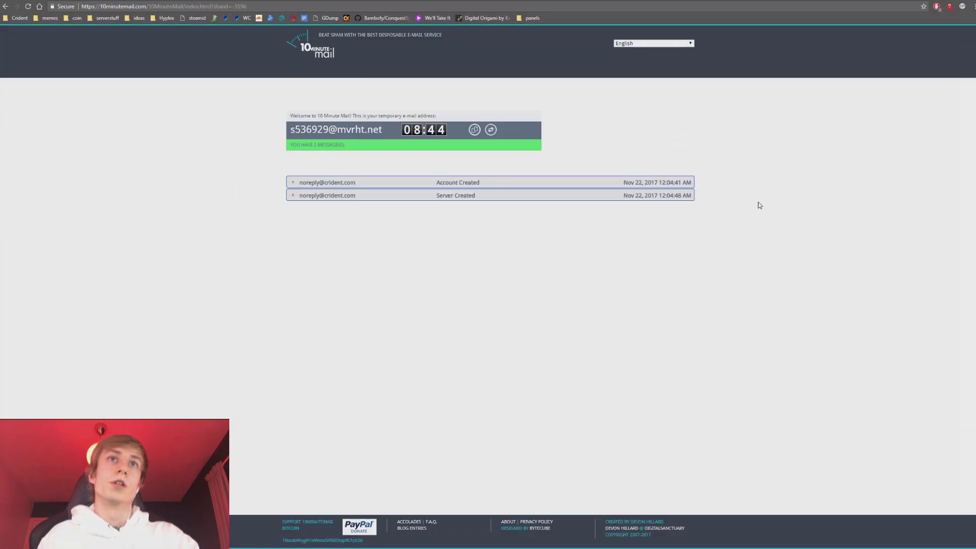
pyautogui.click(325, 198)
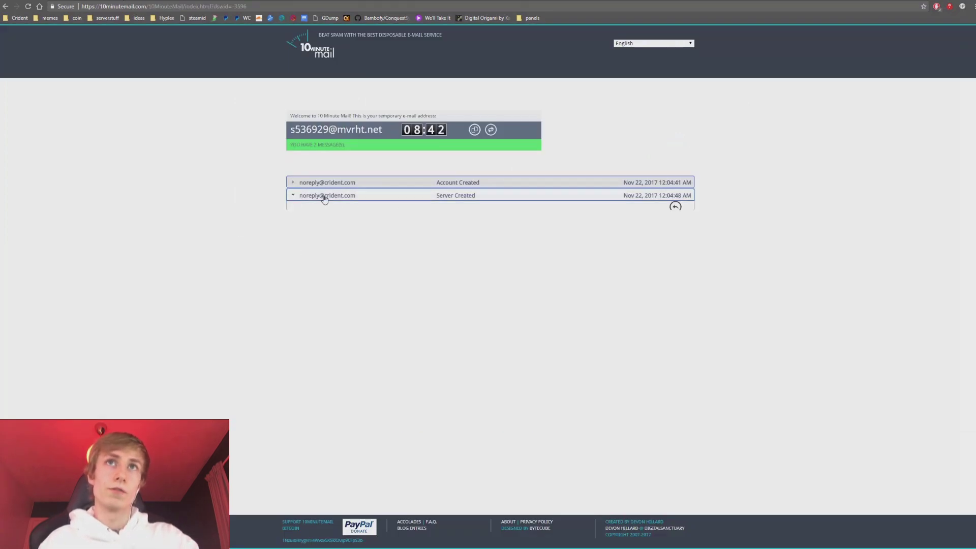
pyautogui.click(401, 197)
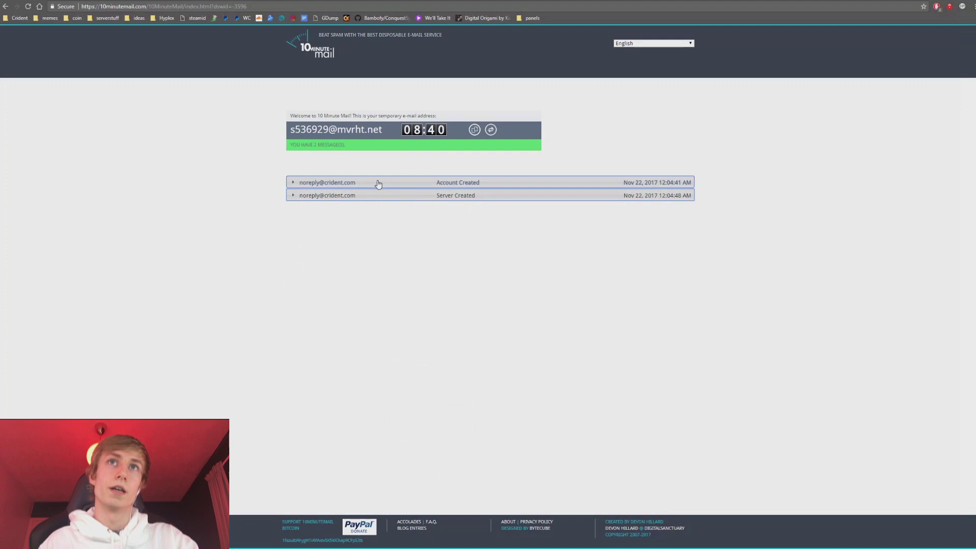
pyautogui.click(378, 183)
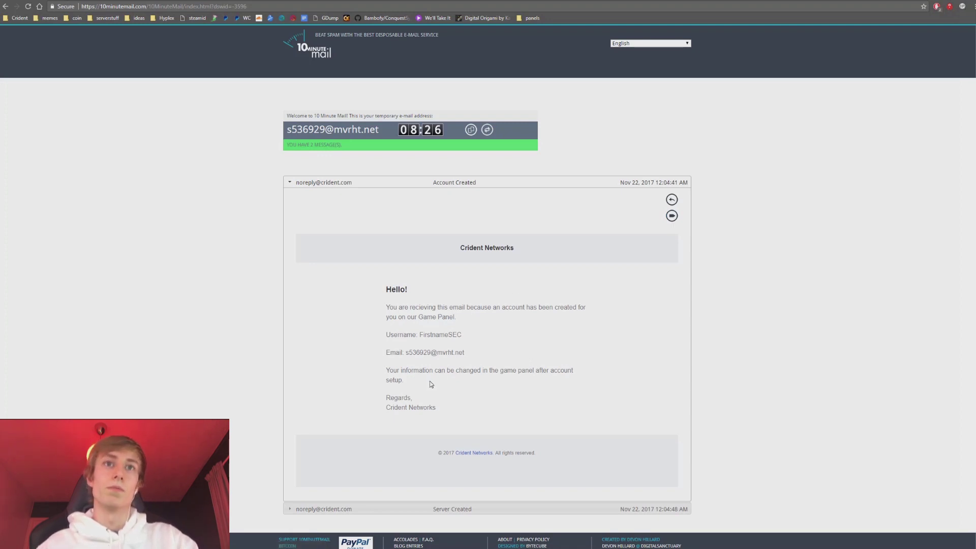
pyautogui.moveTo(429, 381); pyautogui.dragTo(390, 365)
pyautogui.click(389, 365)
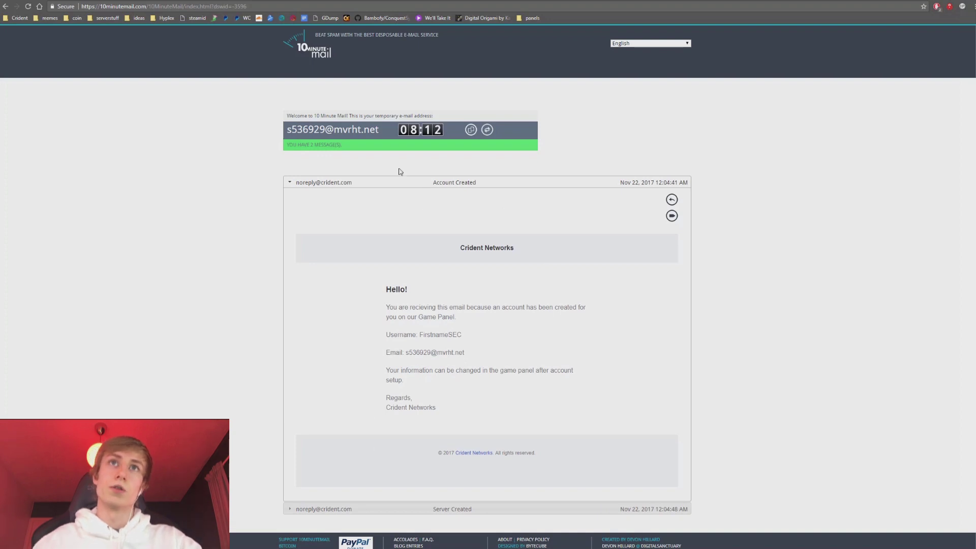
pyautogui.click(386, 185)
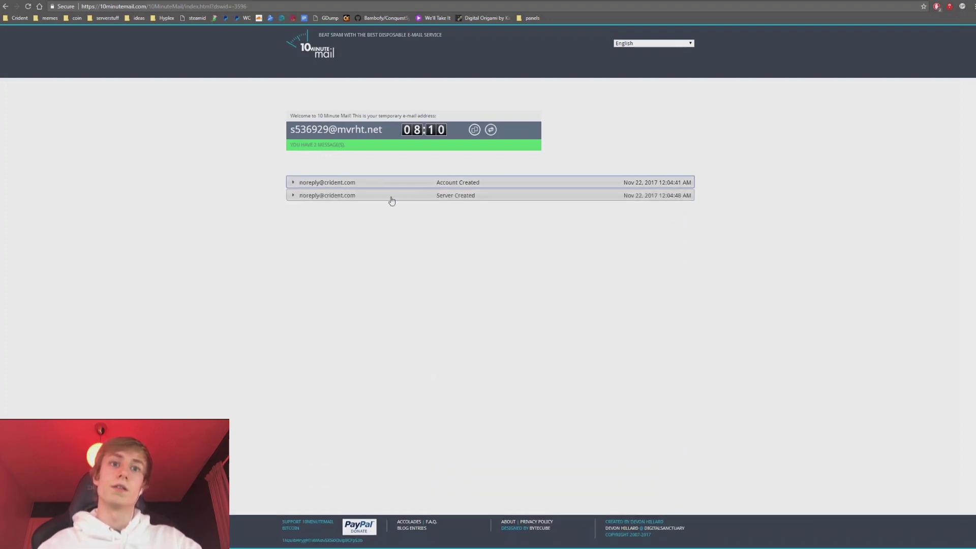
pyautogui.click(318, 182)
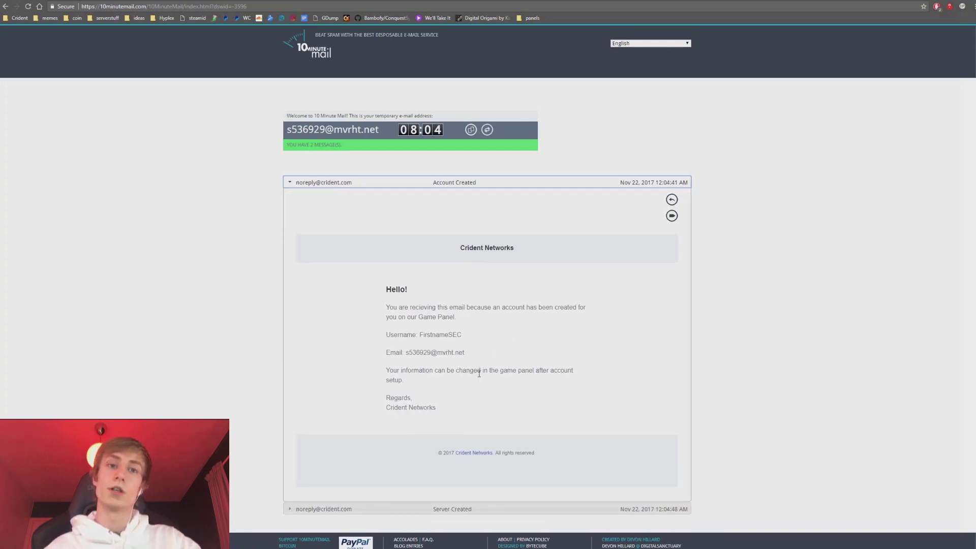
pyautogui.click(411, 182)
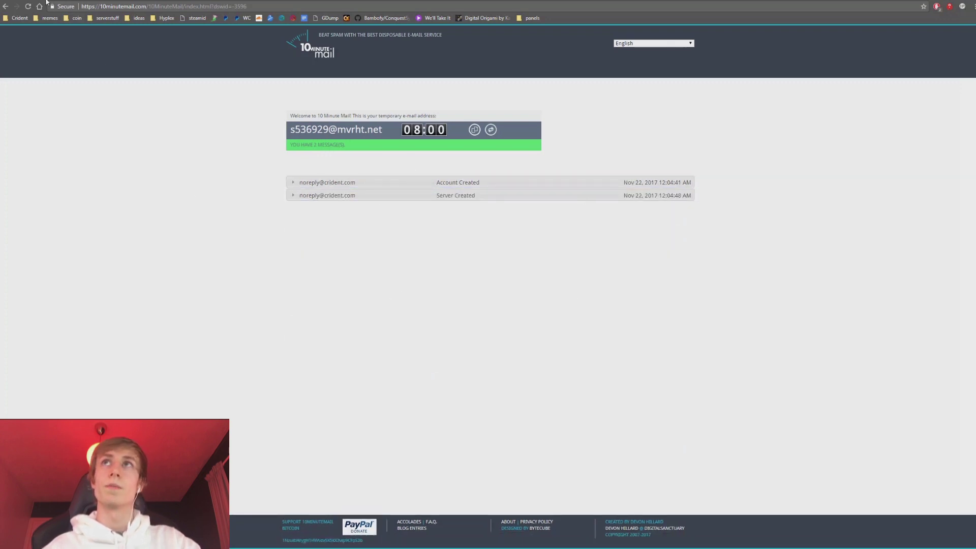
pyautogui.hotkey('ctrl', 'Tab')
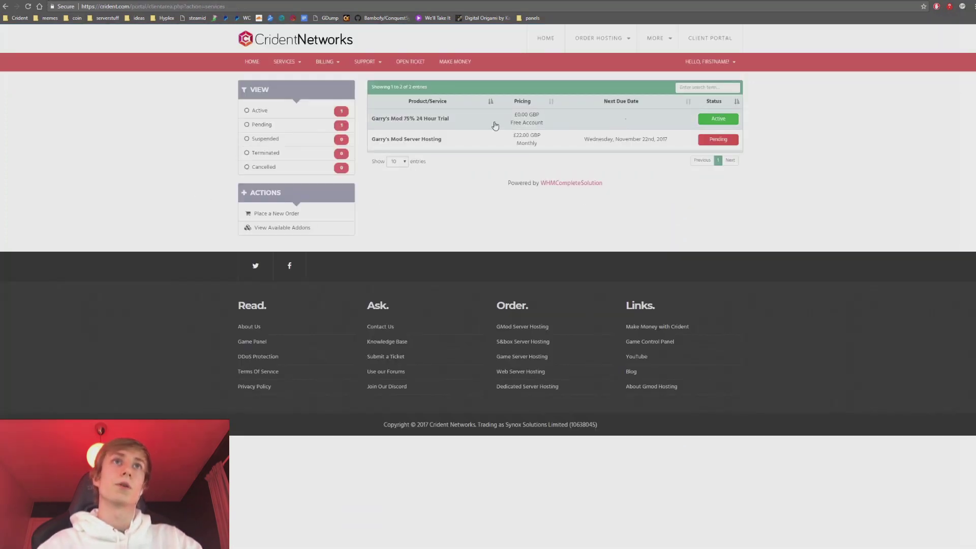
# Open the Garry's Mod 75% 24 Hour Trial details and check its Additional Information.
pyautogui.click(483, 123)
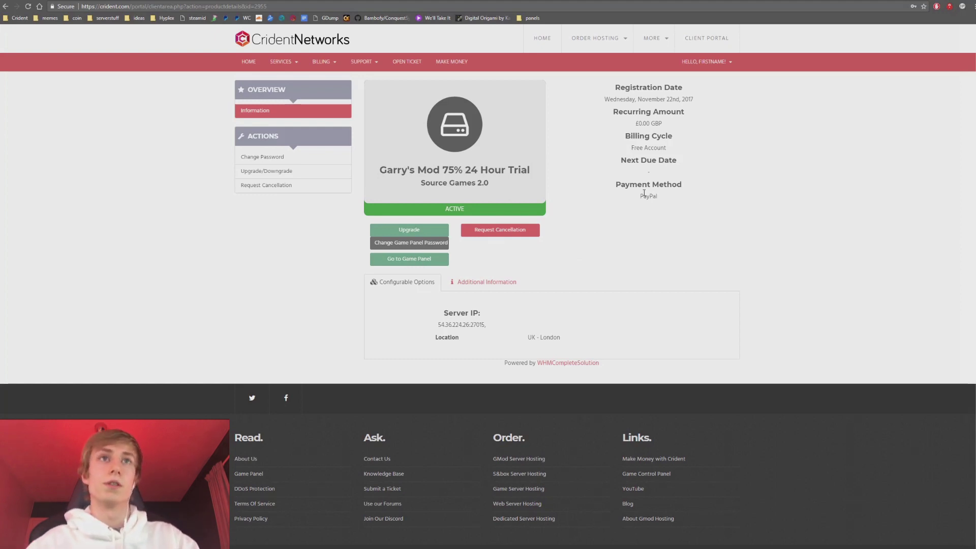
pyautogui.click(483, 282)
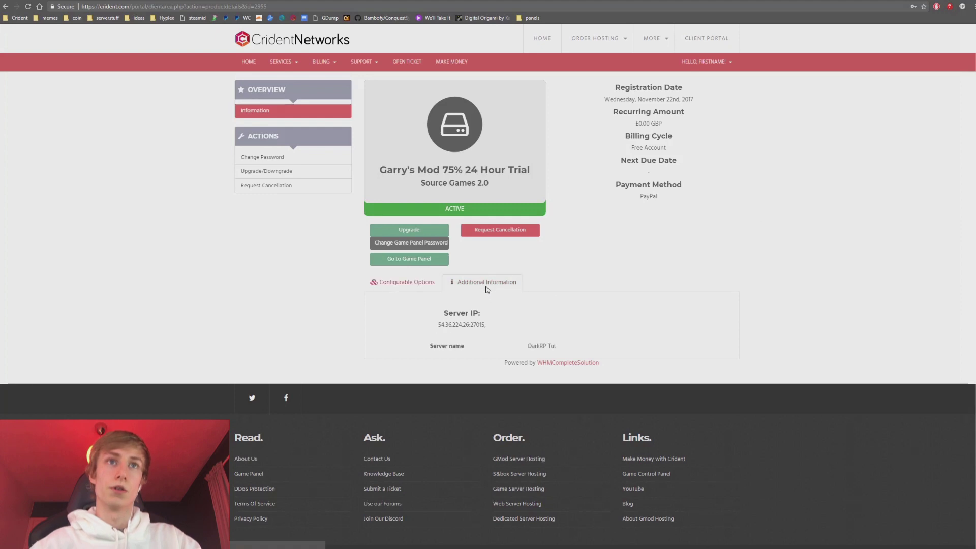
pyautogui.click(408, 288)
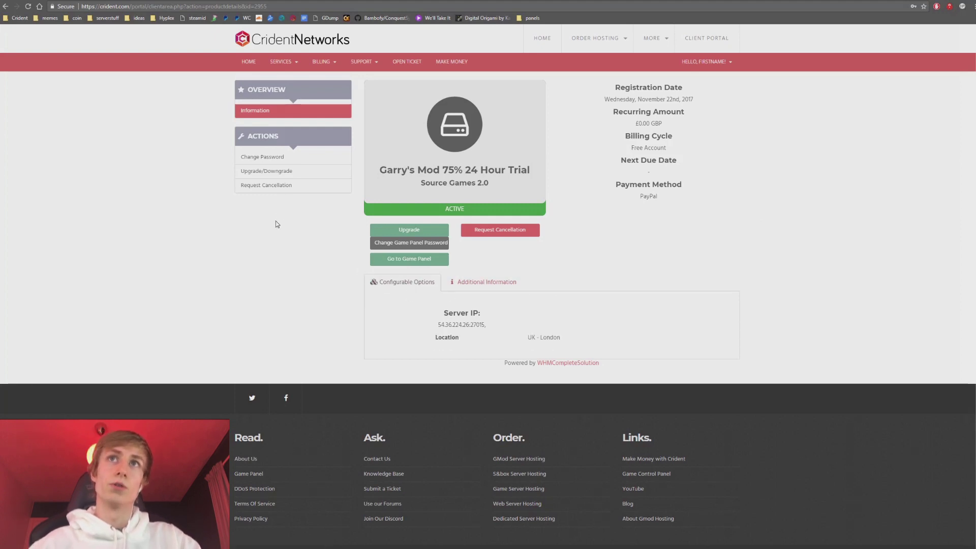
# Open the trial's Change Password form and check its new and confirm password fields.
pyautogui.click(286, 157)
pyautogui.click(639, 331)
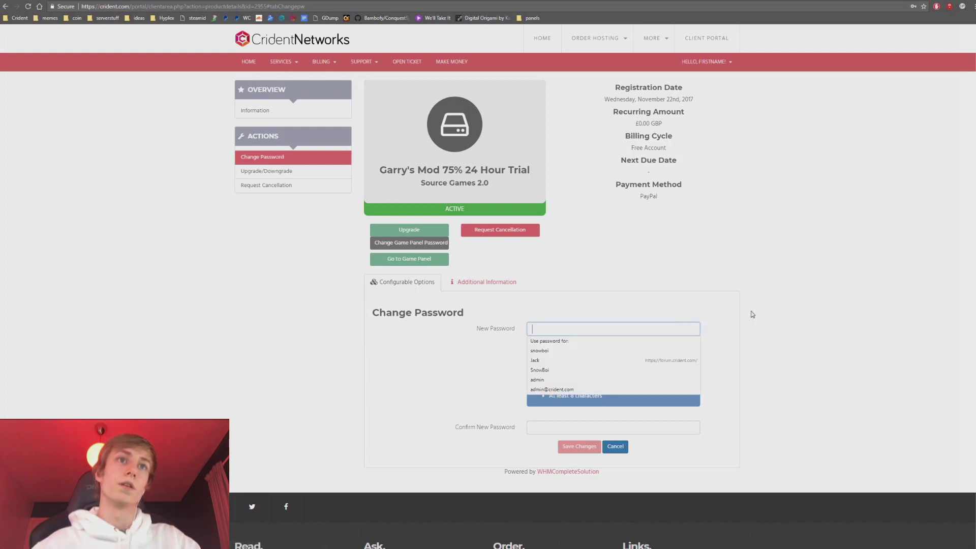
pyautogui.scroll(-3, 608, 300)
pyautogui.click(557, 196)
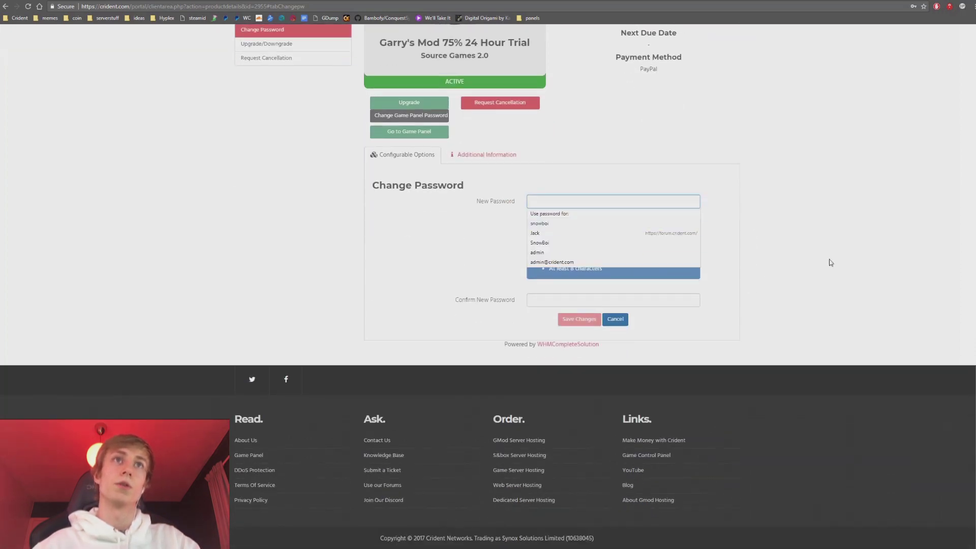
pyautogui.click(554, 299)
pyautogui.scroll(3, 800, 213)
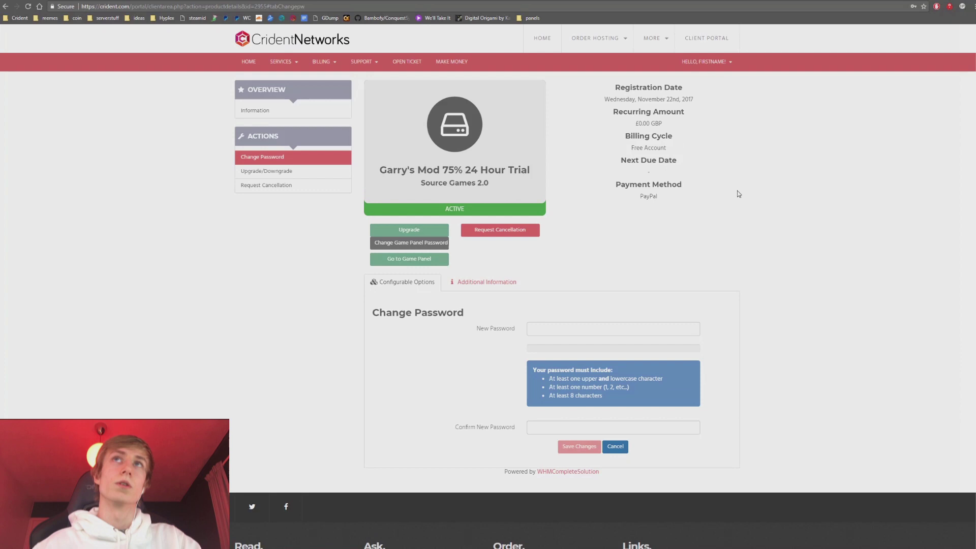
pyautogui.click(149, 6)
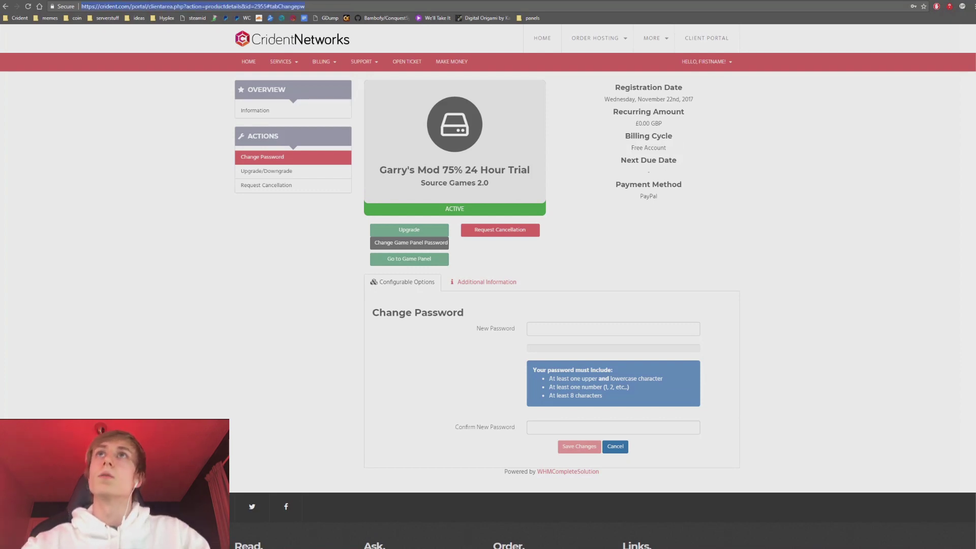
# In 10 Minute Mail, follow the Server Created e-mail's link to the game panel login page.
pyautogui.hotkey('ctrl', 'Tab')
pyautogui.click(431, 194)
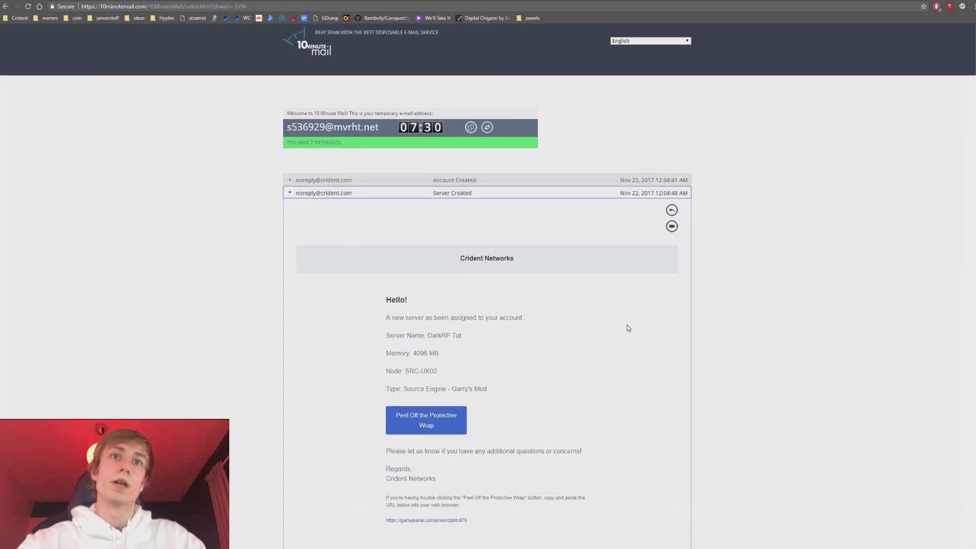
pyautogui.scroll(-3, 628, 328)
pyautogui.click(432, 294)
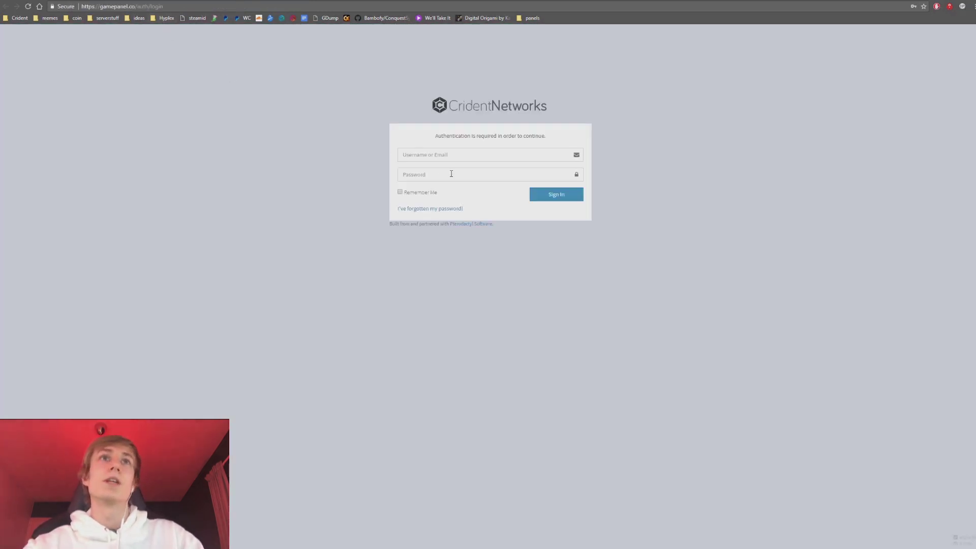
pyautogui.click(438, 160)
# Back in the temporary inbox, select and copy the temporary e-mail address.
pyautogui.hotkey('ctrl', 'shift', 'Tab')
pyautogui.scroll(5, 379, 132)
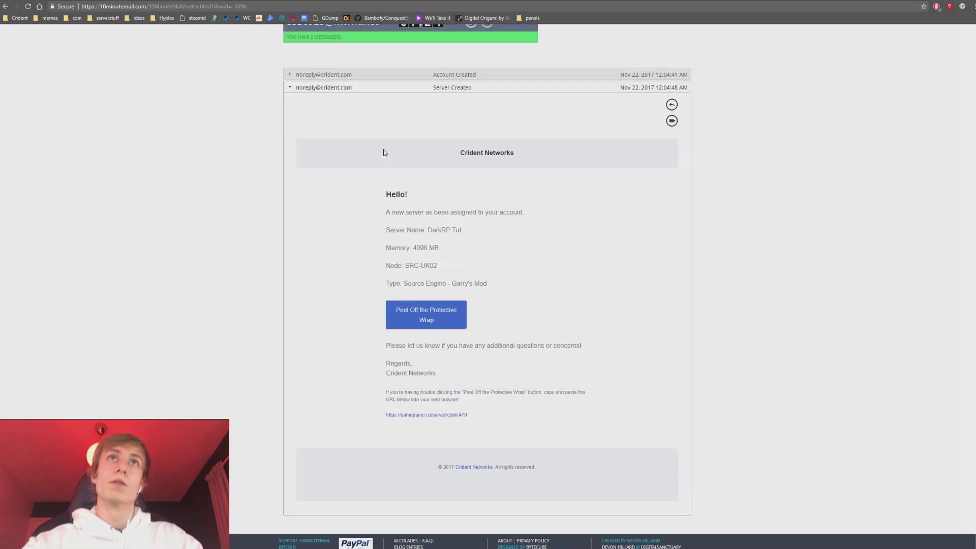
pyautogui.moveTo(379, 129); pyautogui.dragTo(239, 133)
pyautogui.hotkey('ctrl', 'c')
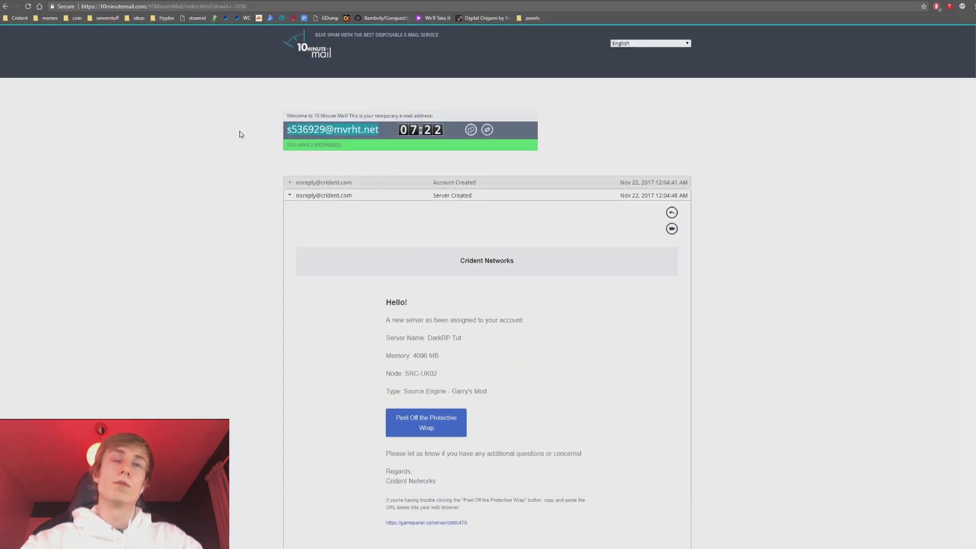
pyautogui.scroll(-3, 239, 133)
# On the game panel login page, use 'forgotten my password' to request a reset for the pasted temporary address.
pyautogui.hotkey('ctrl', 'Tab')
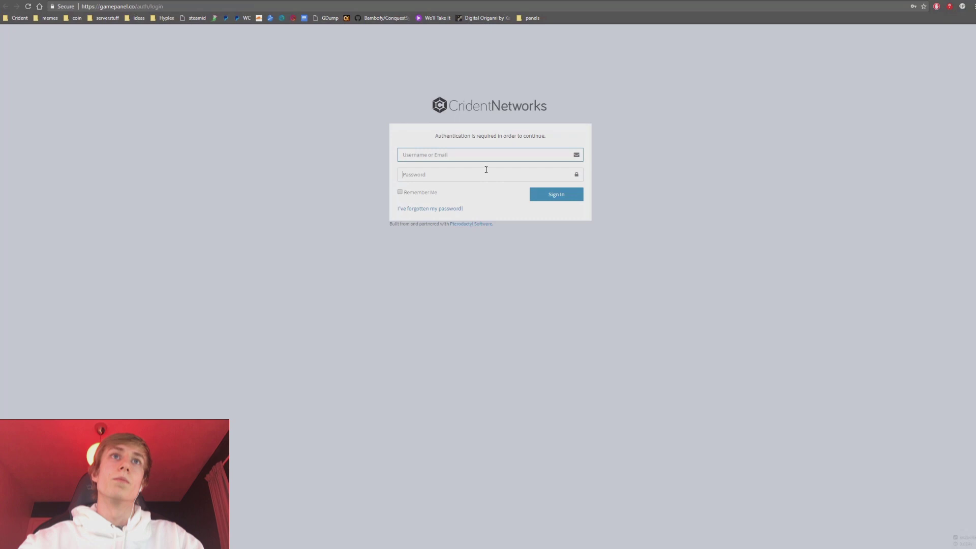
pyautogui.click(453, 176)
pyautogui.click(172, 141)
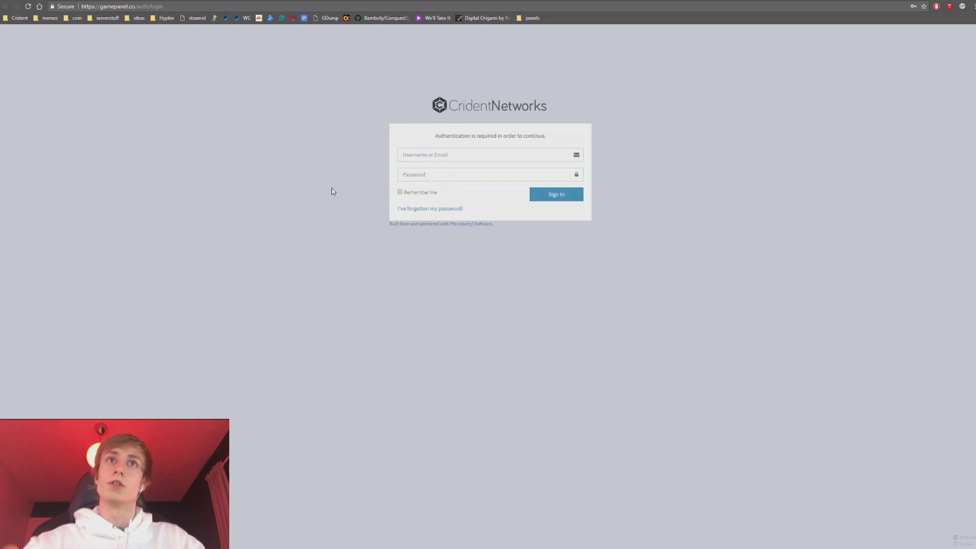
pyautogui.click(424, 209)
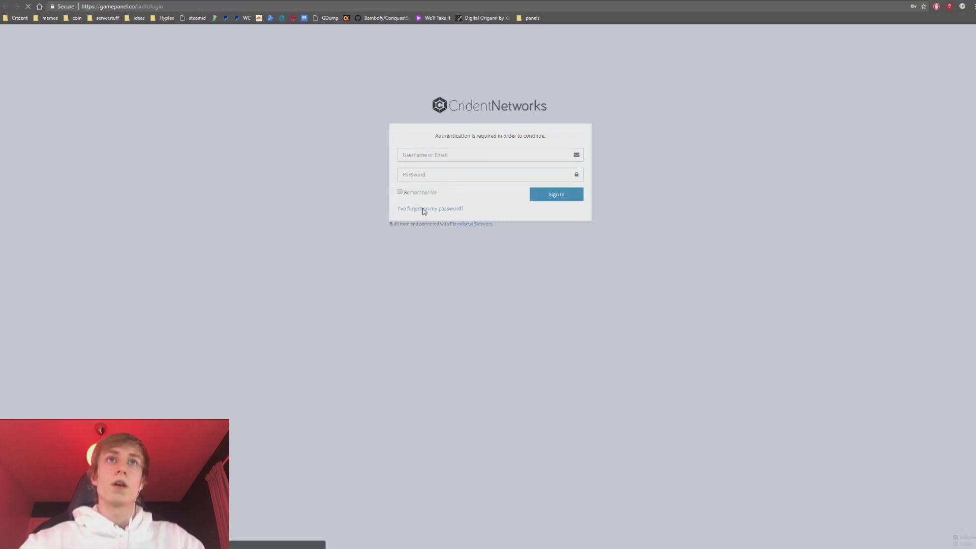
pyautogui.click(452, 161)
pyautogui.hotkey('ctrl', 'v')
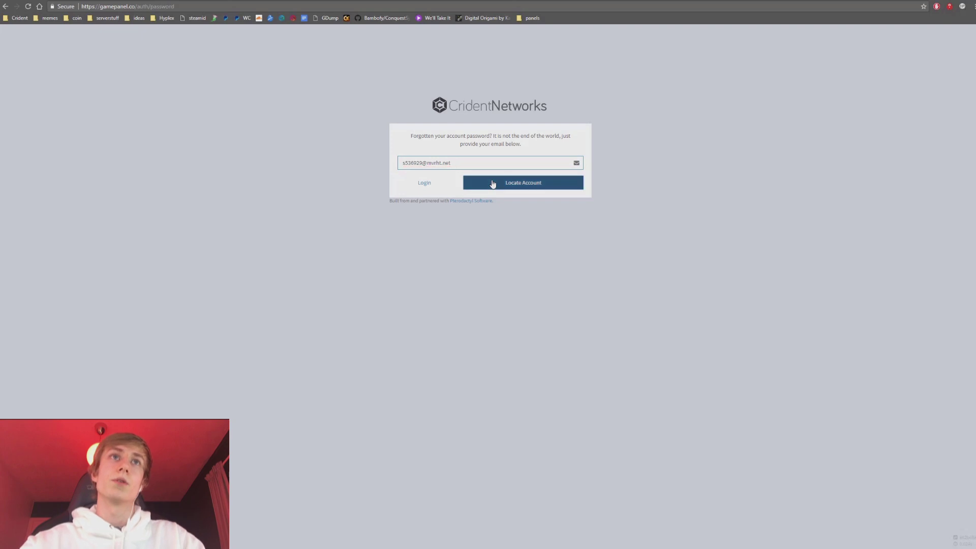
pyautogui.click(492, 183)
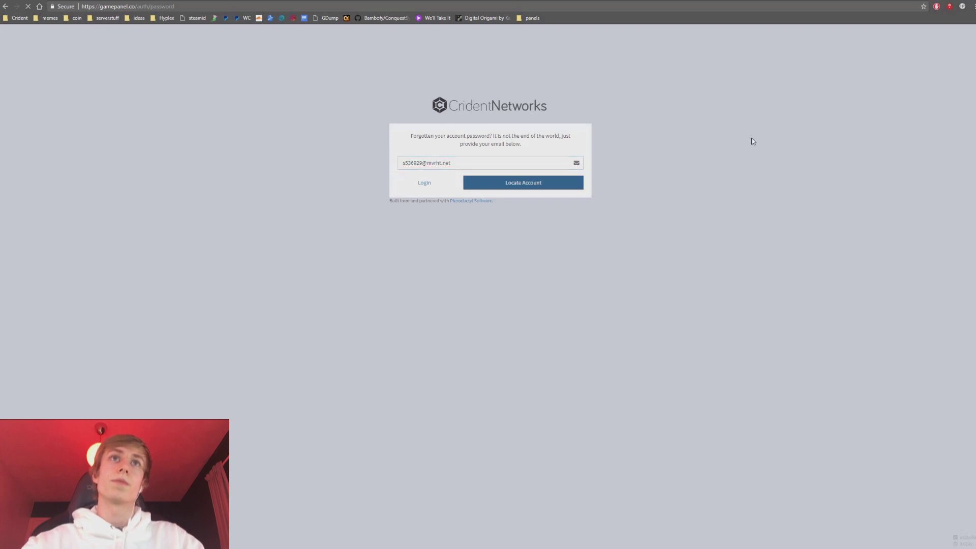
pyautogui.click(122, 1)
pyautogui.scroll(3, 350, 148)
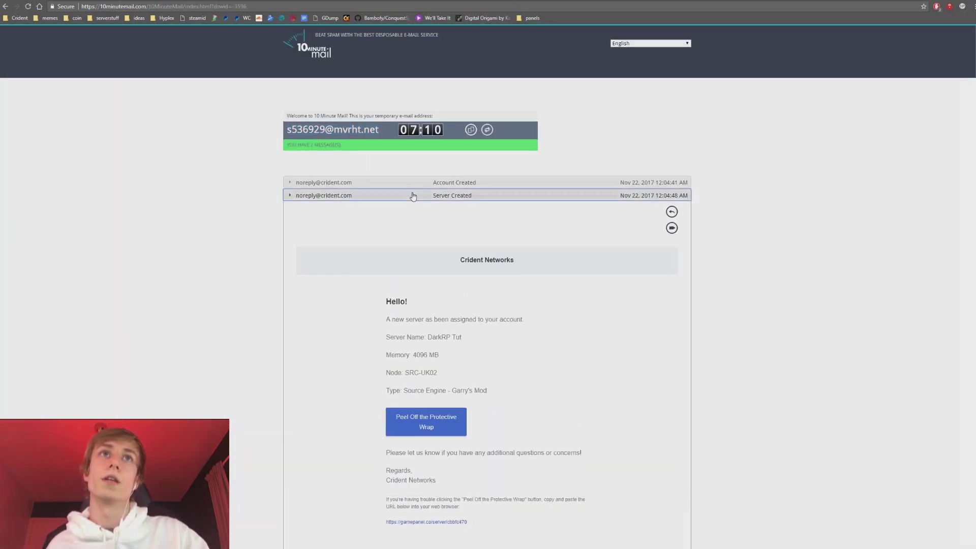
# Add ten minutes to the inbox, then use the Reset Password e-mail's link to open the panel's reset form.
pyautogui.click(413, 197)
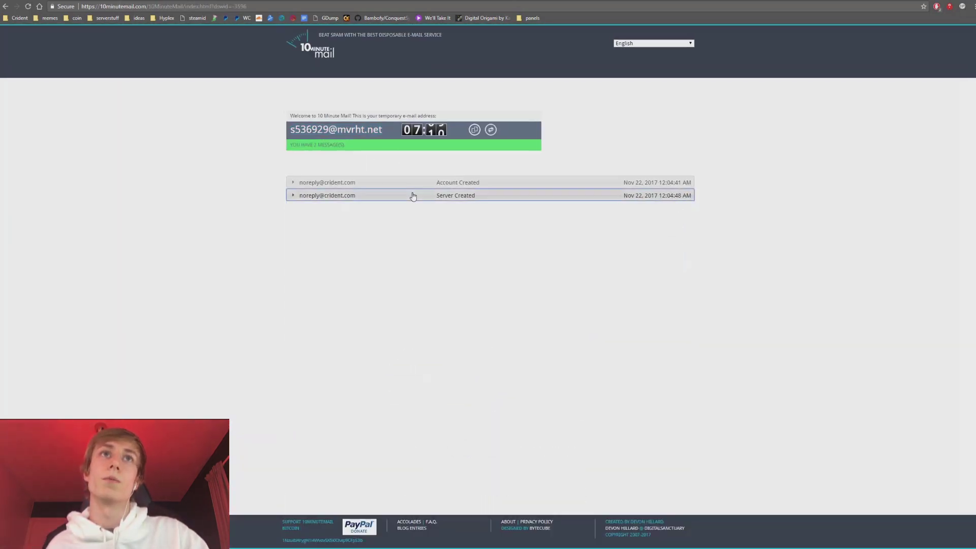
pyautogui.click(489, 132)
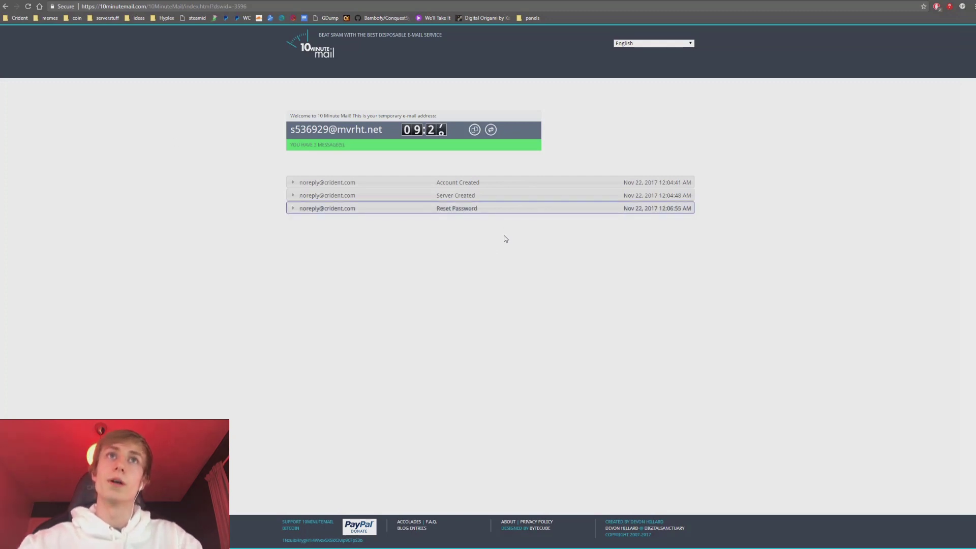
pyautogui.click(484, 207)
pyautogui.scroll(-2, 763, 253)
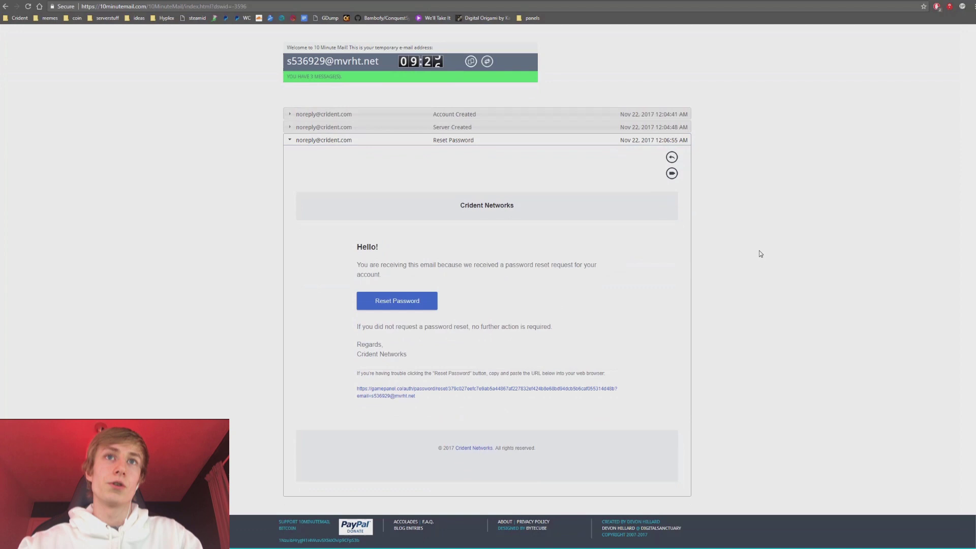
pyautogui.click(401, 302)
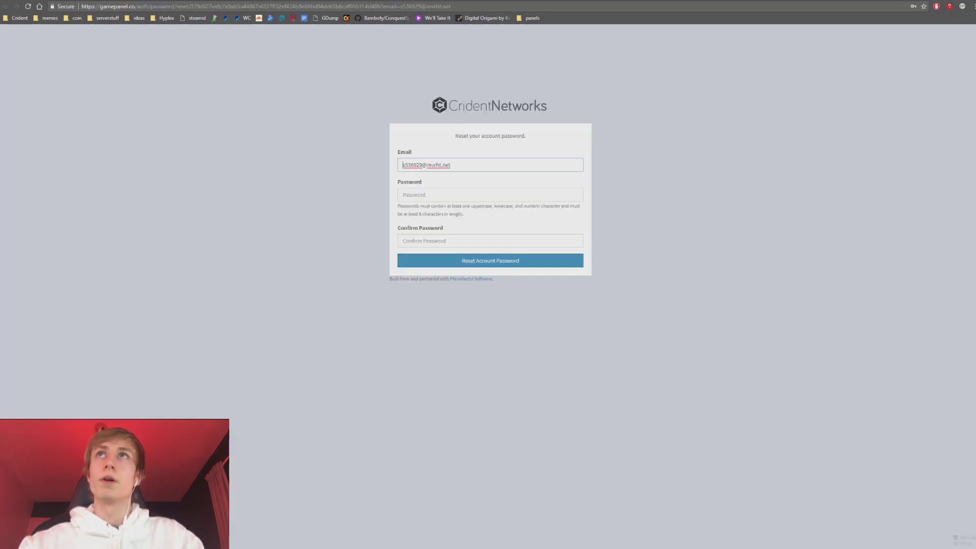
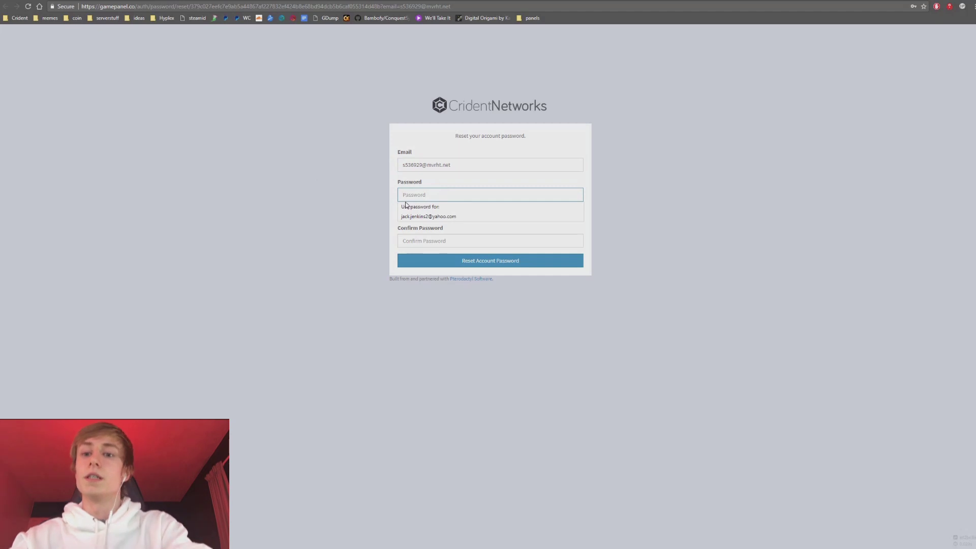
# Enter the new account password, confirm it, and submit the reset.
pyautogui.write('aaaa')
pyautogui.press('Tab')
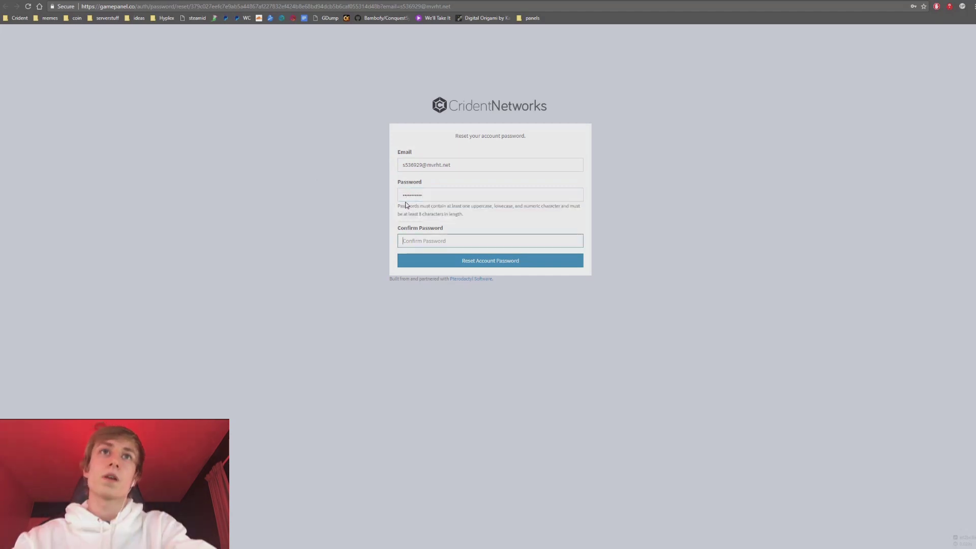
pyautogui.write('a')
pyautogui.press('BackSpace')
pyautogui.press('BackSpace')
pyautogui.press('BackSpace')
pyautogui.press('BackSpace')
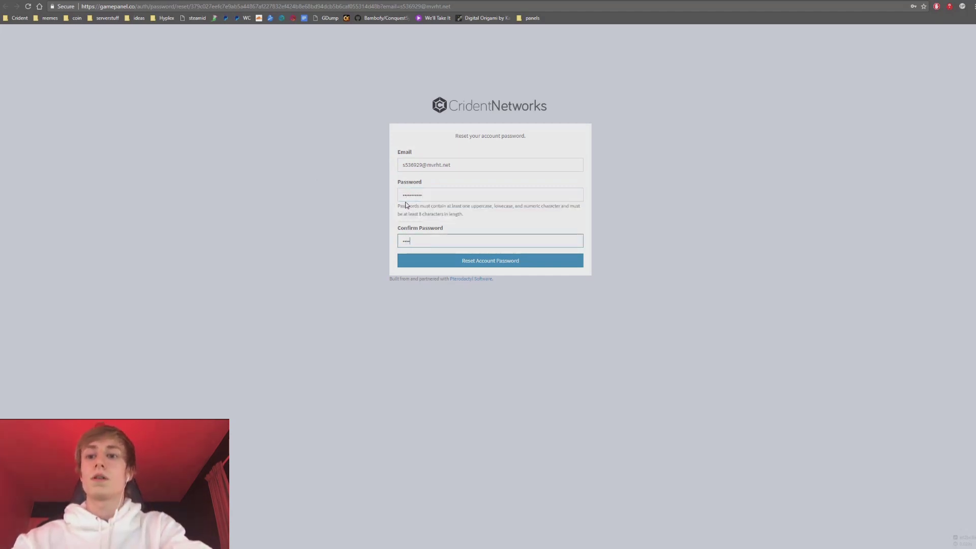
pyautogui.write('aaaaaaaaaa')
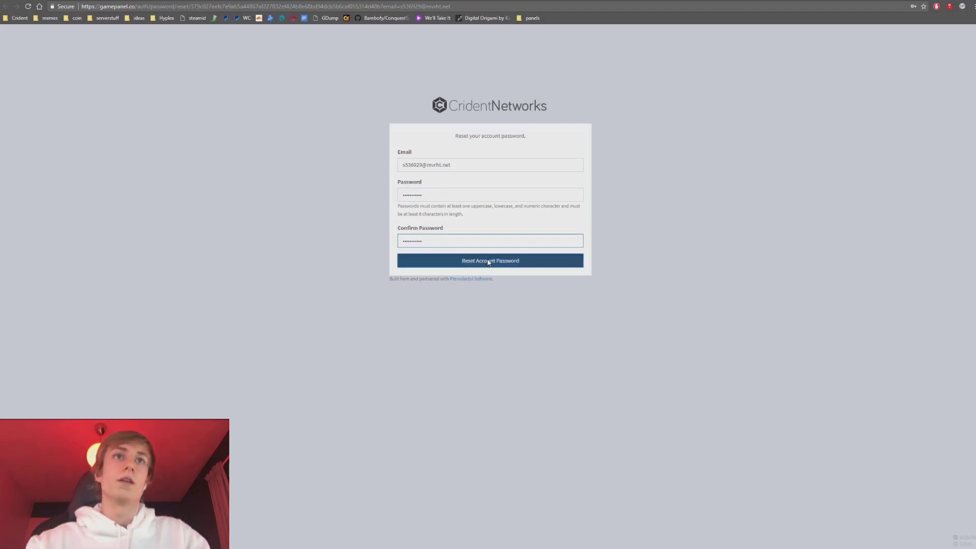
pyautogui.click(488, 260)
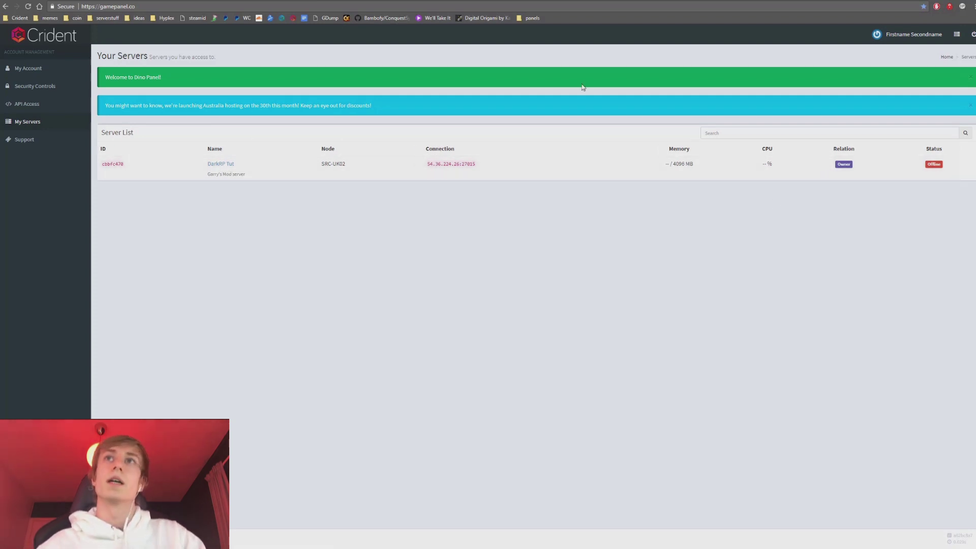
# Dismiss the welcome message and the Australia hosting announcement banners.
pyautogui.click(971, 79)
pyautogui.moveTo(451, 88); pyautogui.dragTo(102, 84)
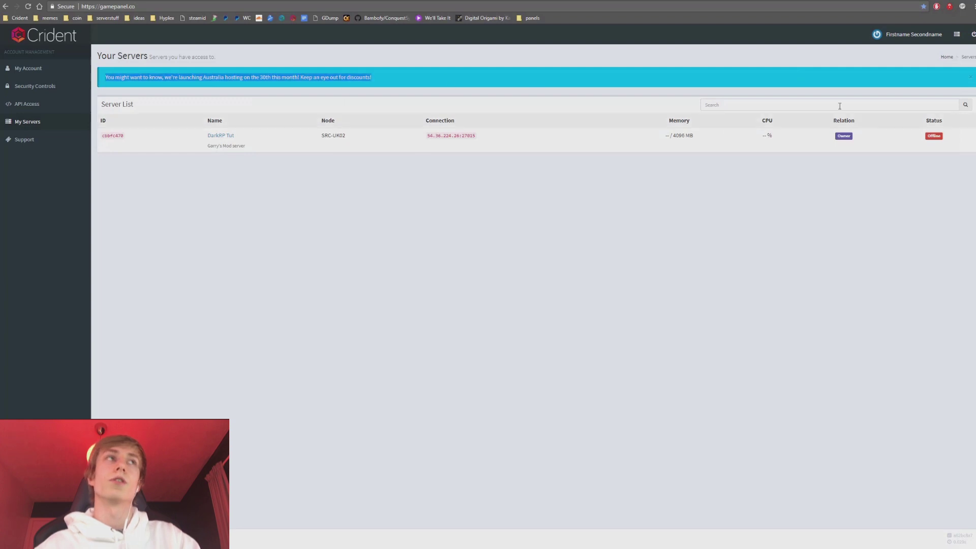
pyautogui.click(971, 79)
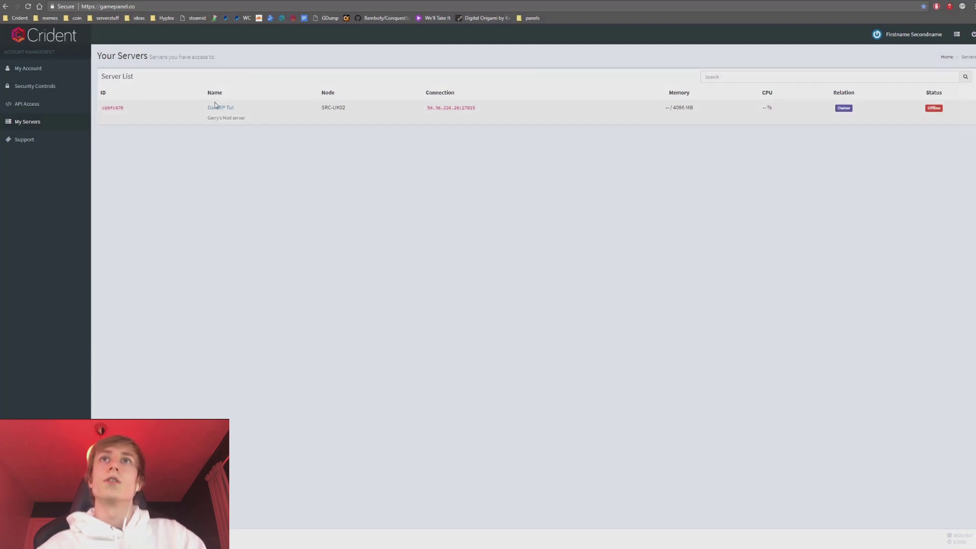
# Open the DarkRP Tut server's console and start the server.
pyautogui.click(221, 107)
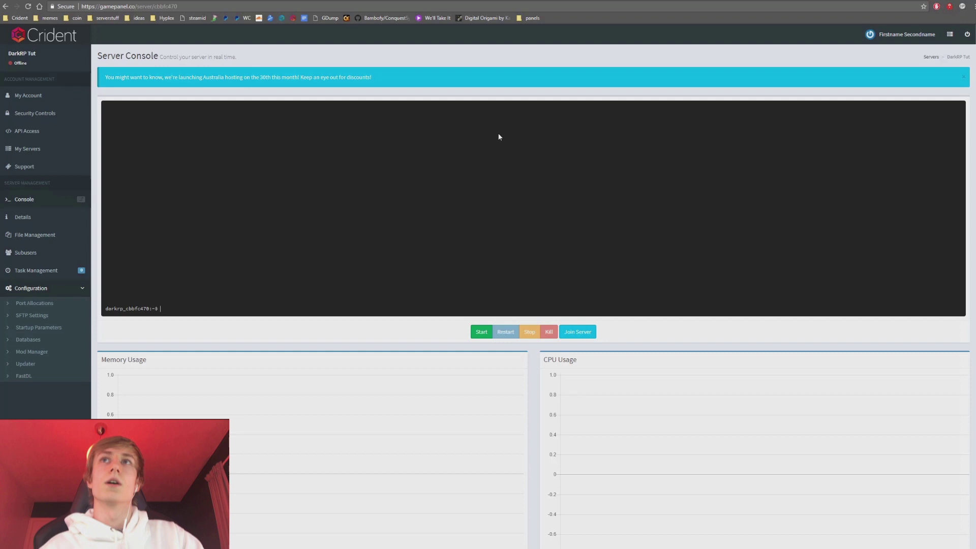
pyautogui.scroll(-2, 349, 270)
pyautogui.scroll(2, 483, 355)
pyautogui.click(480, 332)
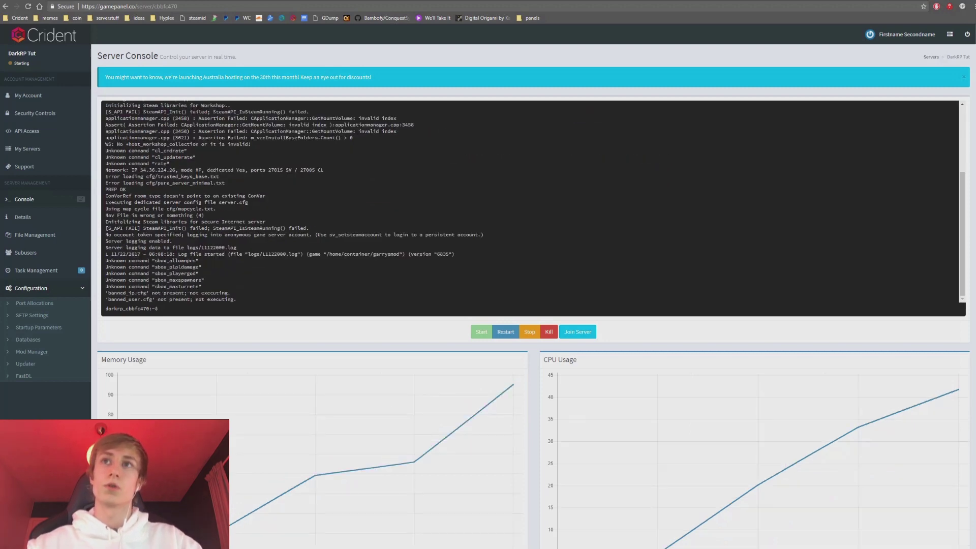
# Open the Details page and review the server stats, map and player count.
pyautogui.click(25, 217)
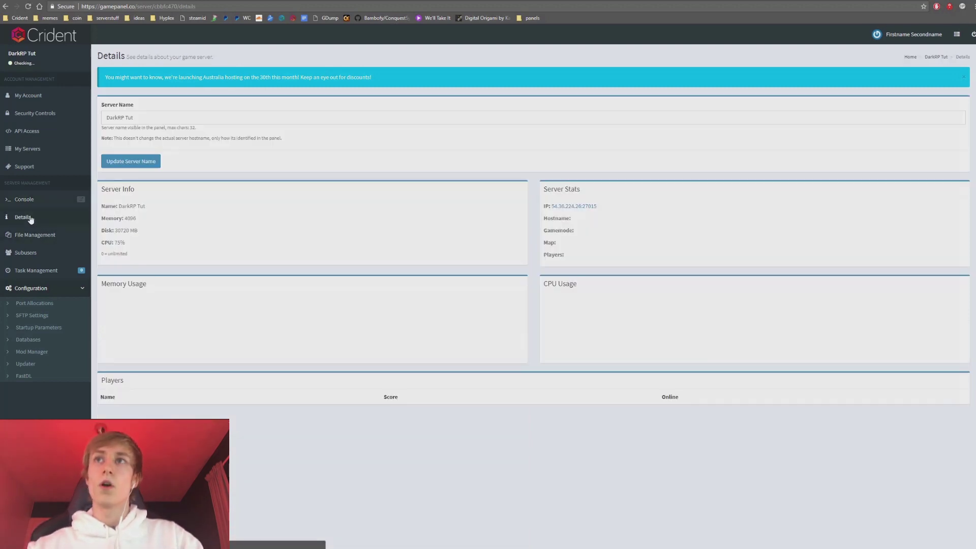
pyautogui.scroll(-1, 393, 186)
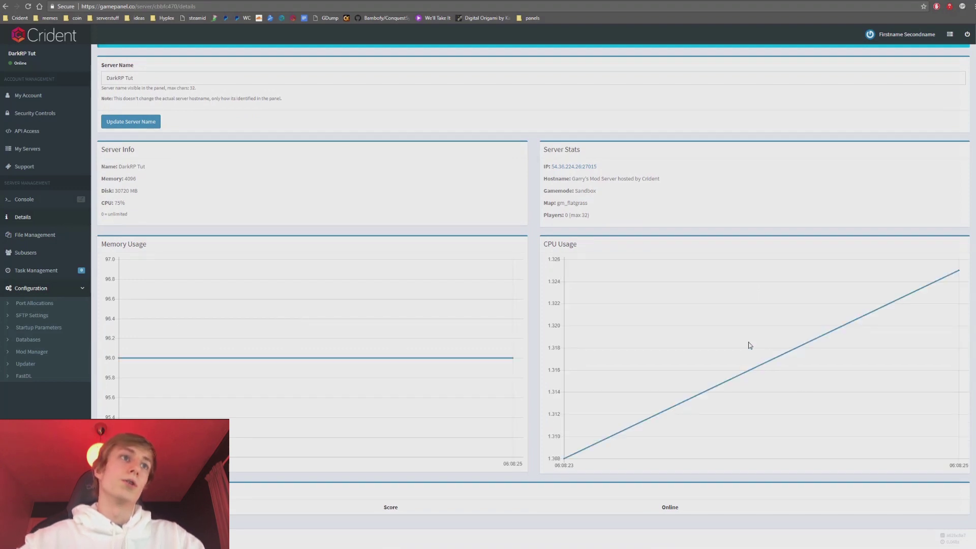
pyautogui.moveTo(958, 271)
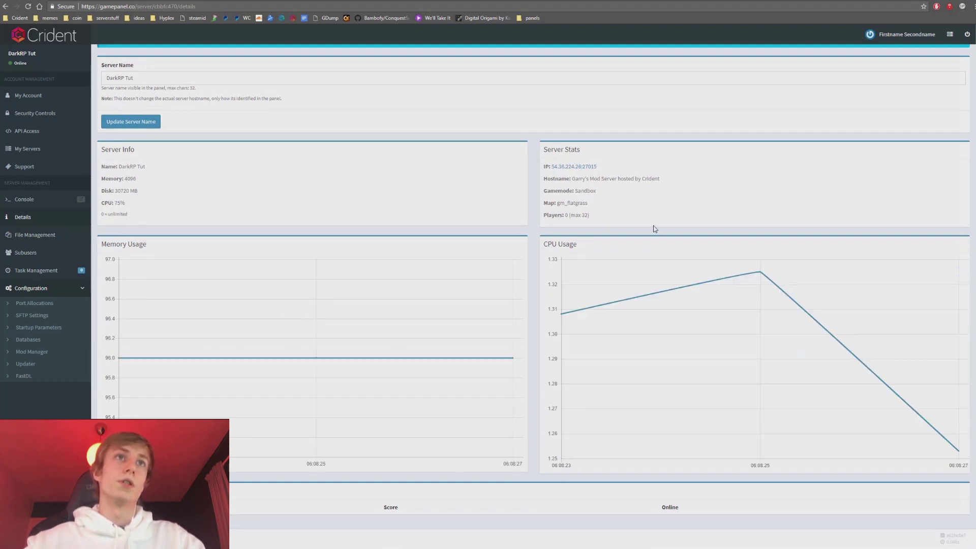
pyautogui.scroll(1, 653, 227)
pyautogui.moveTo(618, 264); pyautogui.dragTo(543, 205)
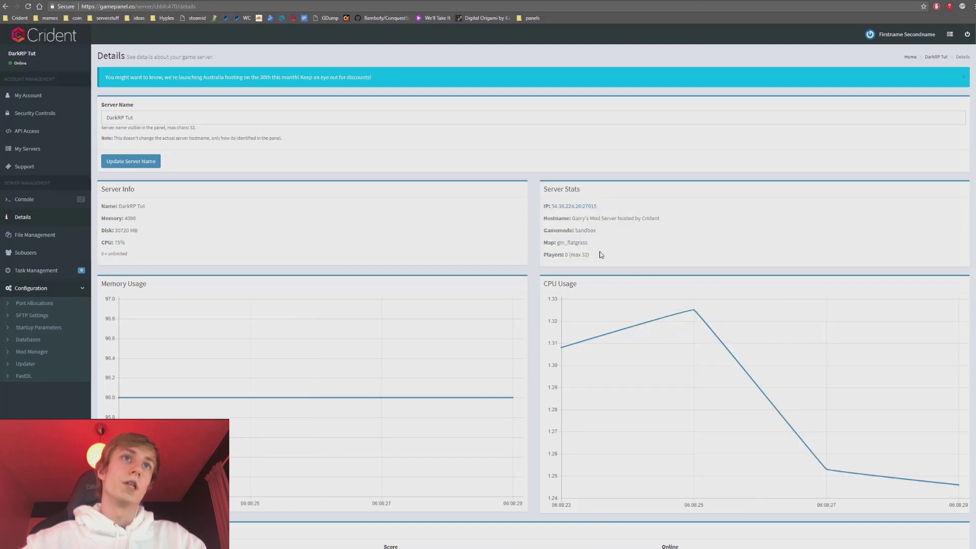
pyautogui.moveTo(599, 254); pyautogui.dragTo(542, 238)
pyautogui.click(602, 216)
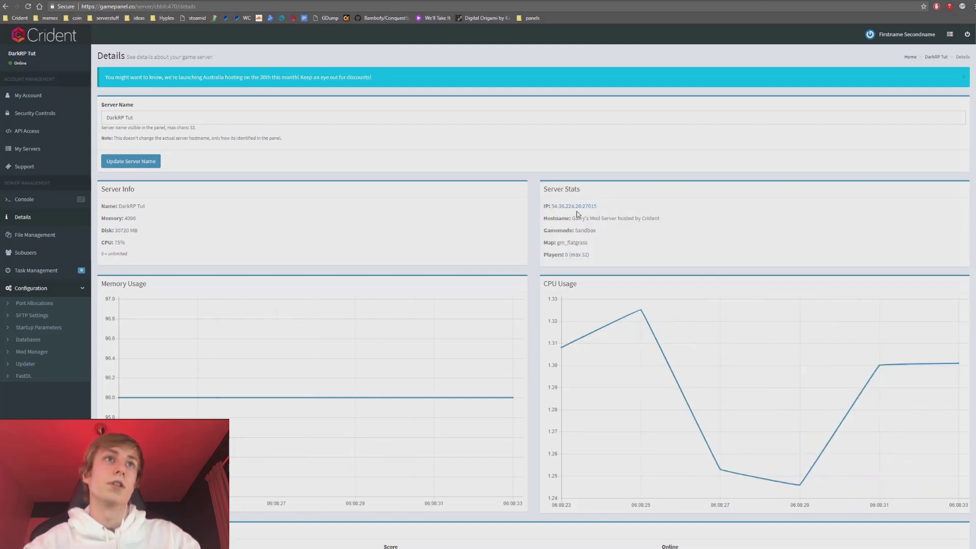
# Review Server Info: the hostname, the 4096 memory and the 75% CPU allowance.
pyautogui.moveTo(572, 218); pyautogui.dragTo(673, 217)
pyautogui.click(177, 234)
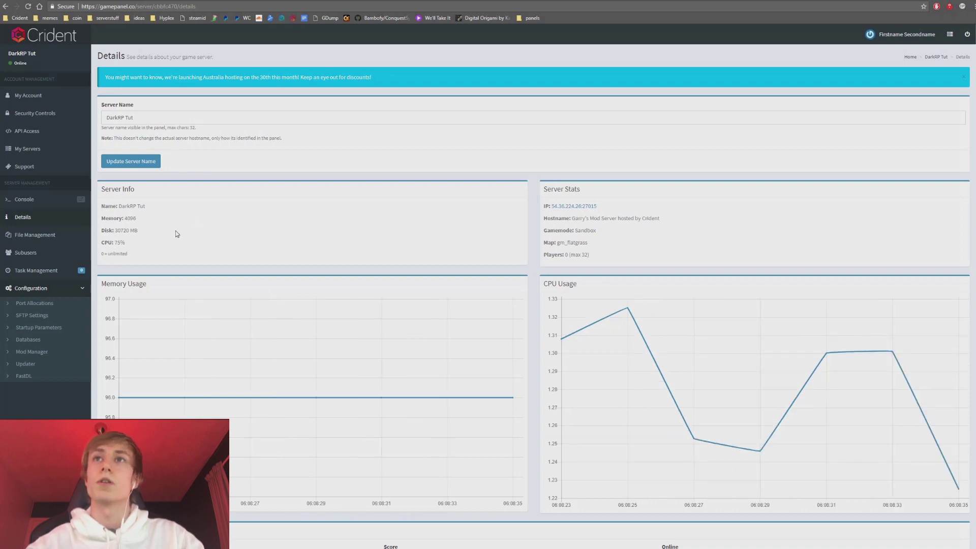
pyautogui.moveTo(132, 254); pyautogui.dragTo(101, 207)
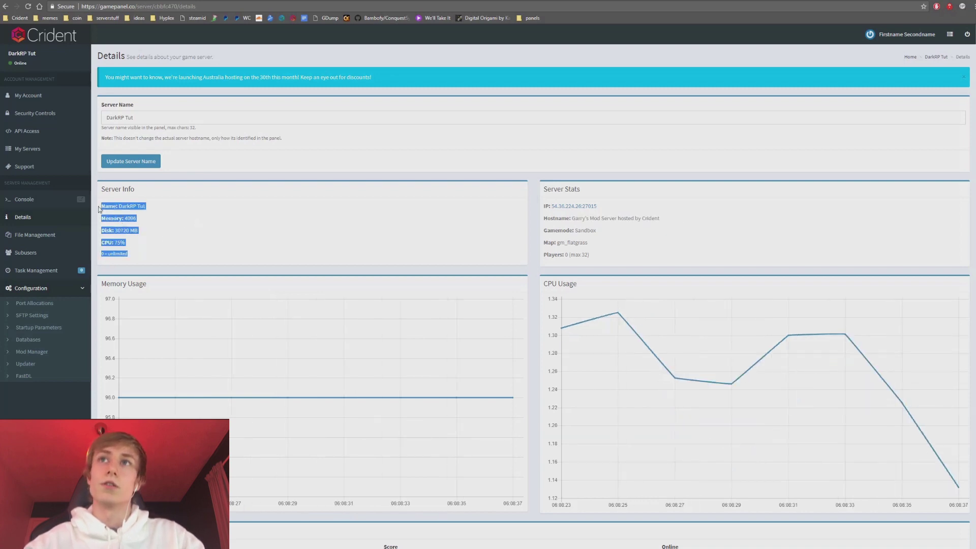
pyautogui.click(102, 209)
pyautogui.moveTo(126, 243); pyautogui.dragTo(125, 220)
pyautogui.click(126, 219)
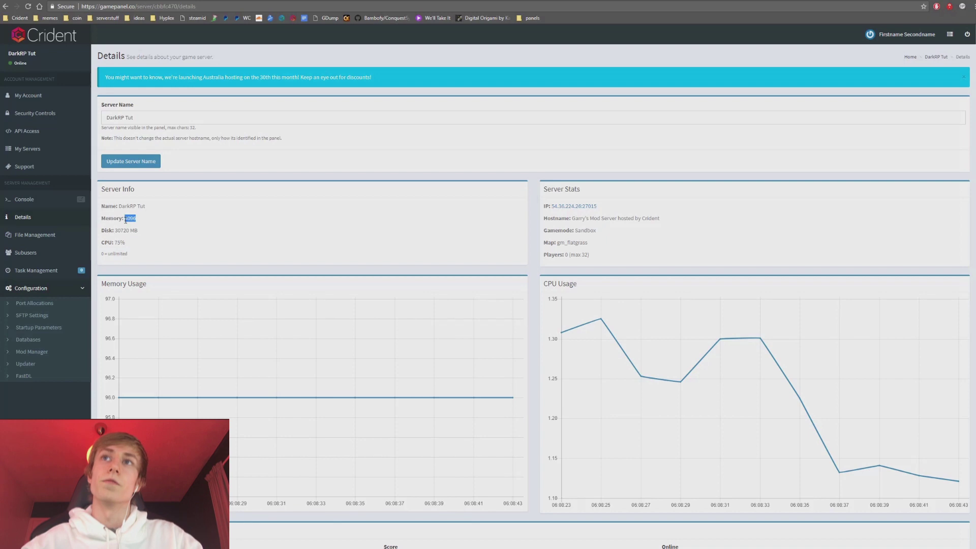
pyautogui.click(265, 236)
# Highlight the DarkRP Tut server name and show the quick list of servers.
pyautogui.doubleClick(165, 118)
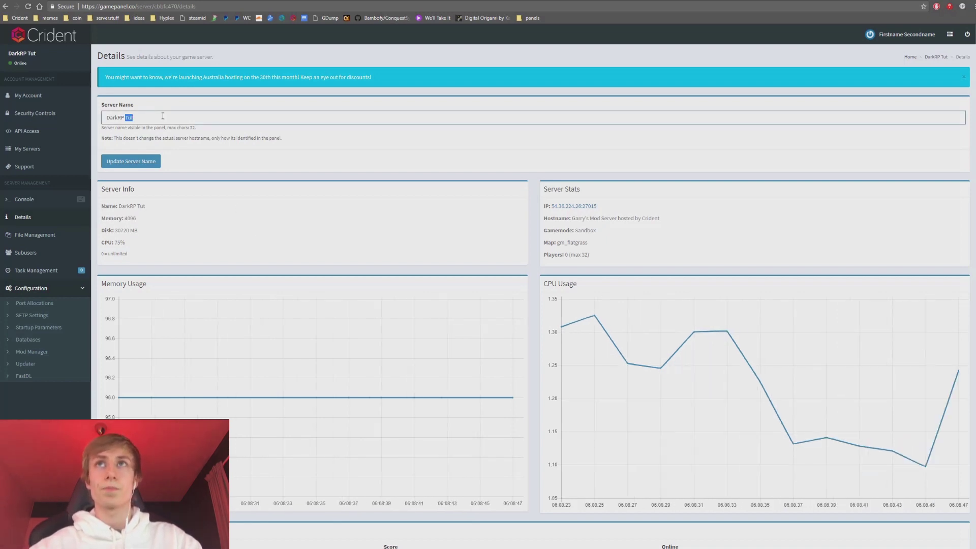
pyautogui.click(183, 119)
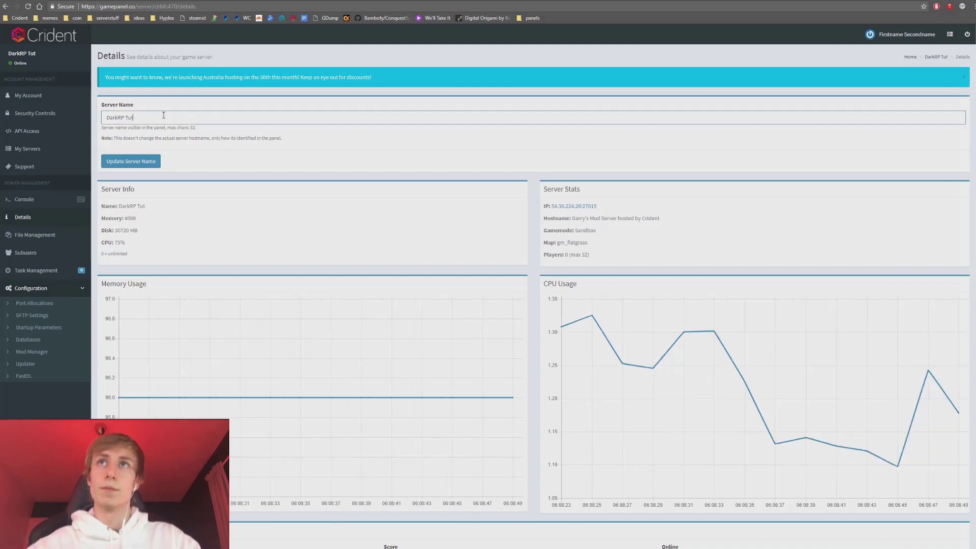
pyautogui.hotkey('ctrl', 'a')
pyautogui.moveTo(43, 59); pyautogui.dragTo(1, 56)
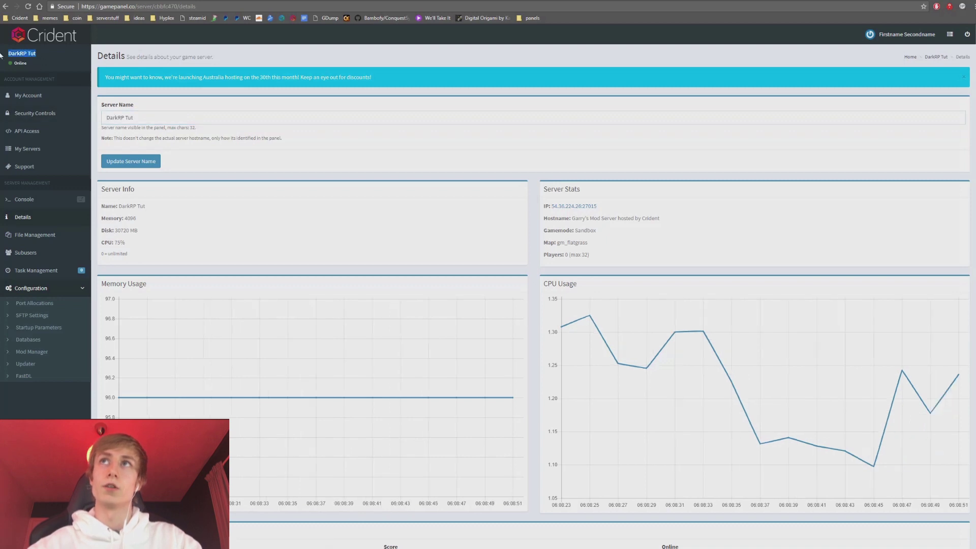
pyautogui.click(949, 34)
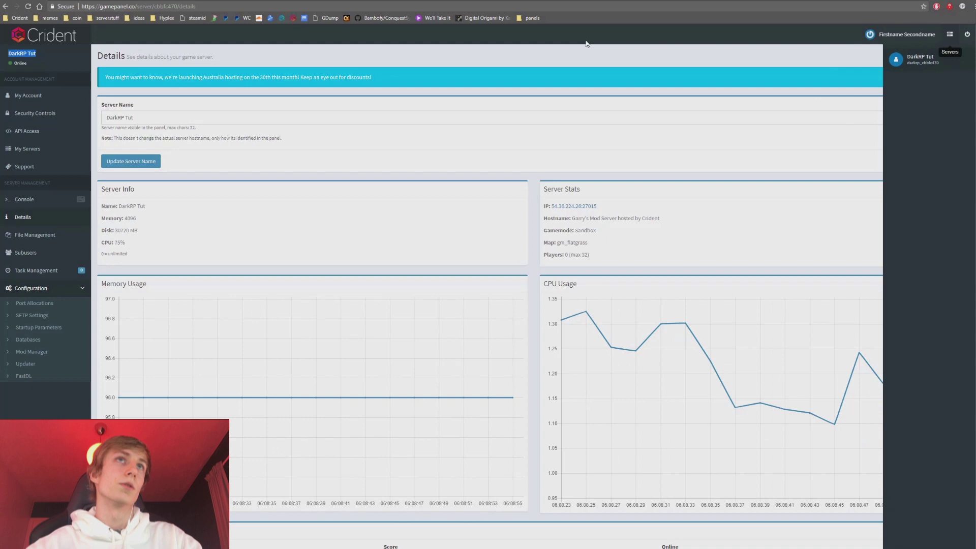
pyautogui.click(56, 35)
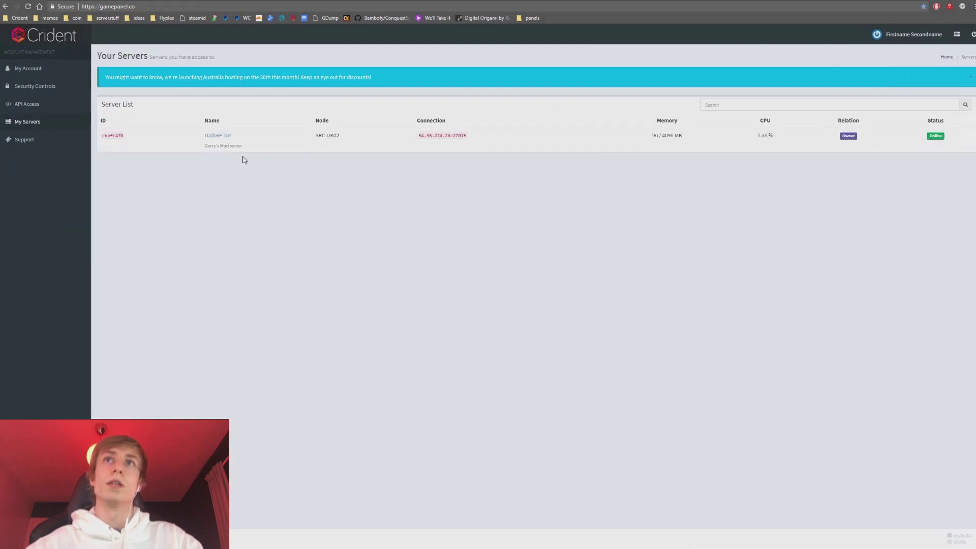
pyautogui.click(716, 105)
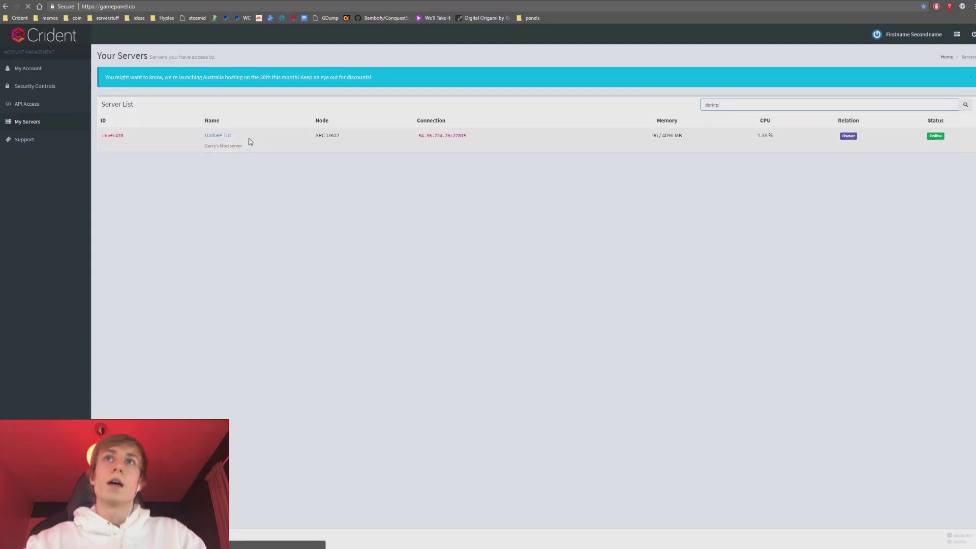
pyautogui.click(230, 135)
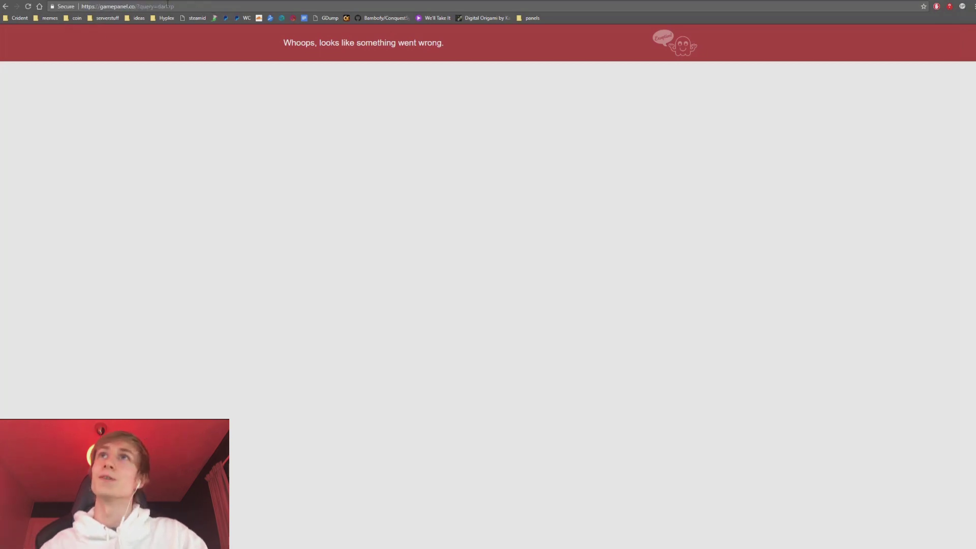
pyautogui.moveTo(174, 6); pyautogui.dragTo(136, 6)
pyautogui.press('BackSpace')
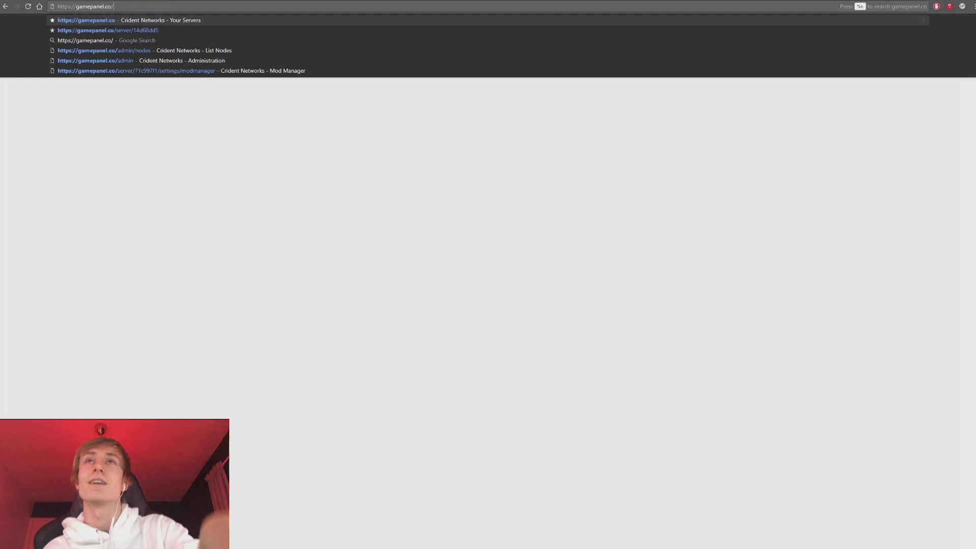
pyautogui.press('Return')
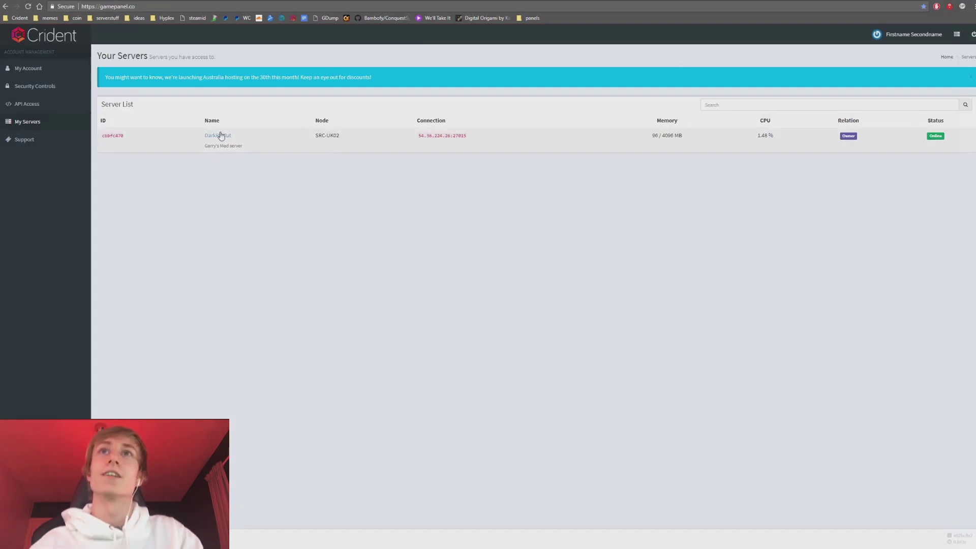
# Rename the DarkRP Tut server to 'DarkRP Tutorial' and open its File Manager.
pyautogui.click(219, 135)
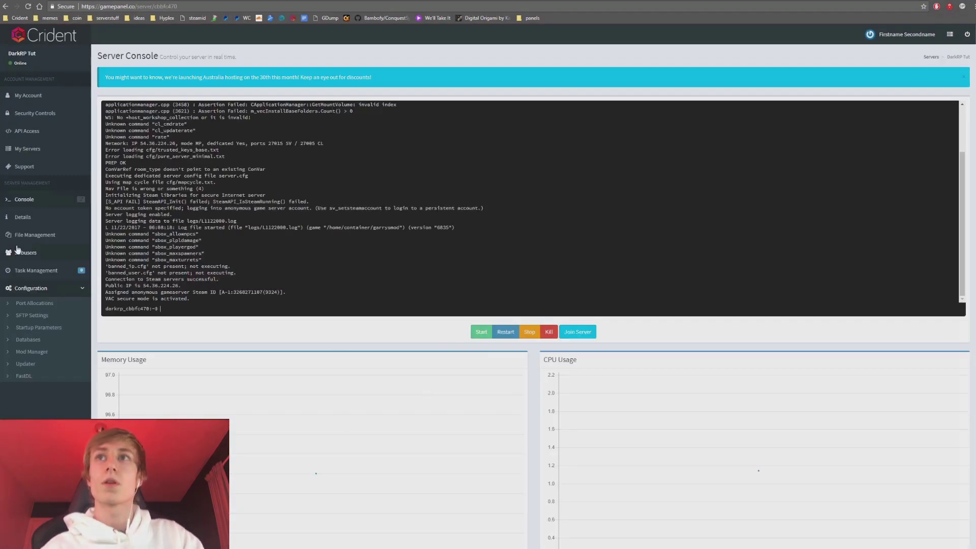
pyautogui.click(29, 222)
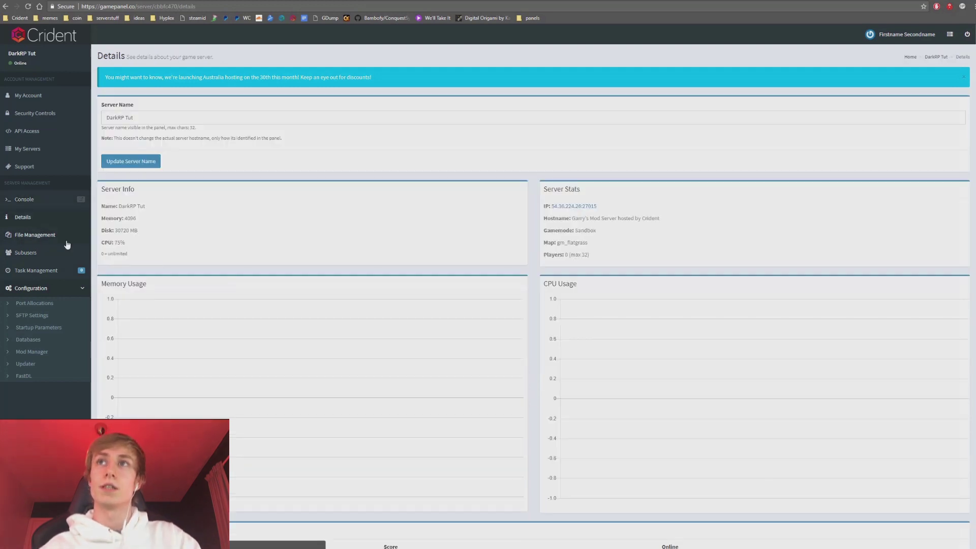
pyautogui.moveTo(159, 118); pyautogui.dragTo(3, 117)
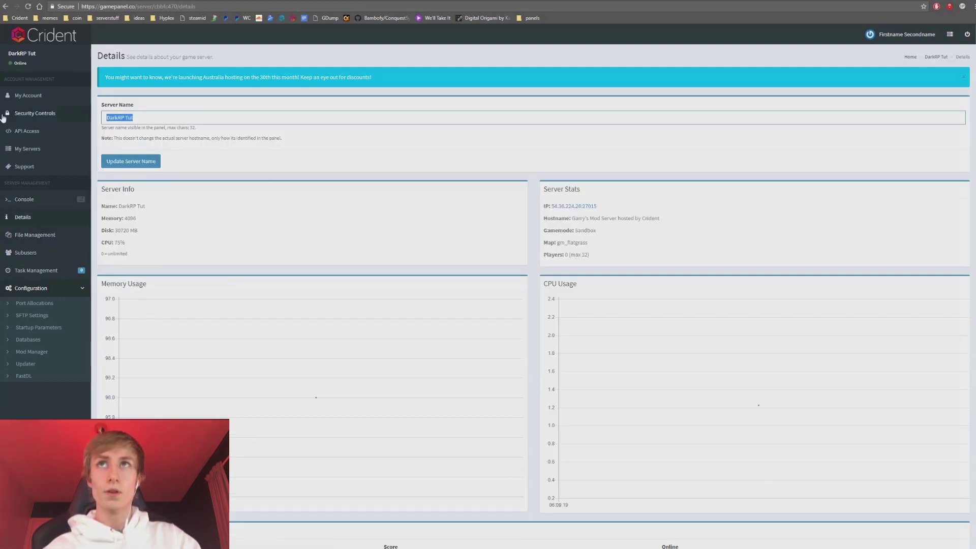
pyautogui.write('DarkR')
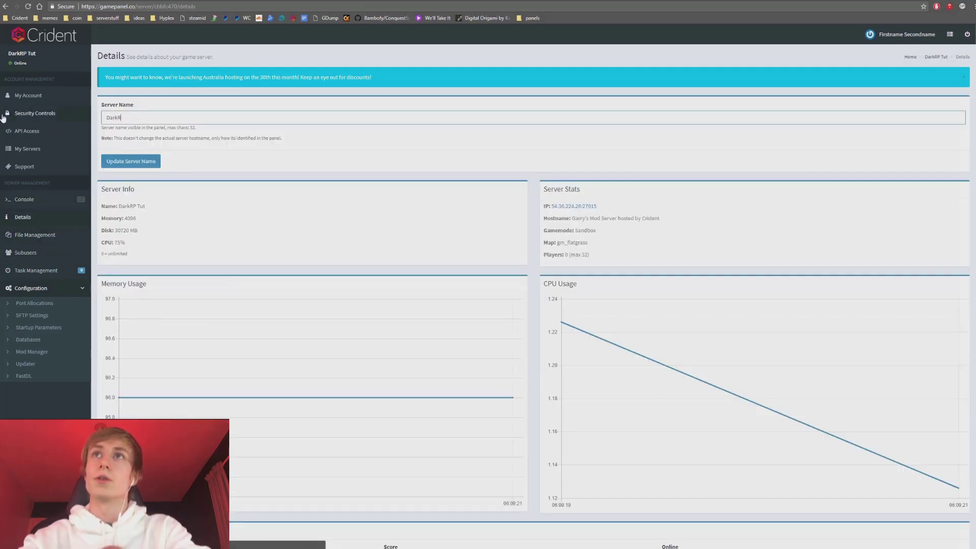
pyautogui.write('P Tutorial')
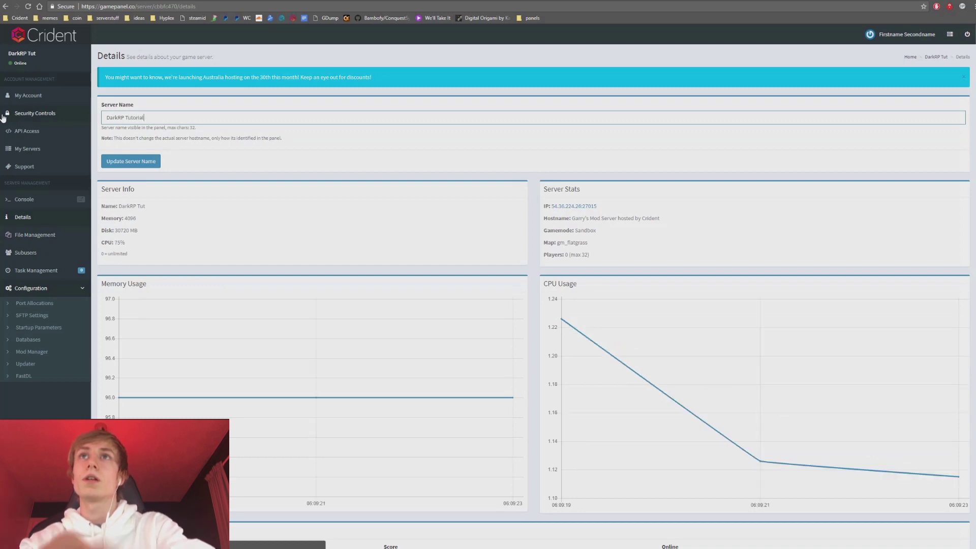
pyautogui.click(131, 161)
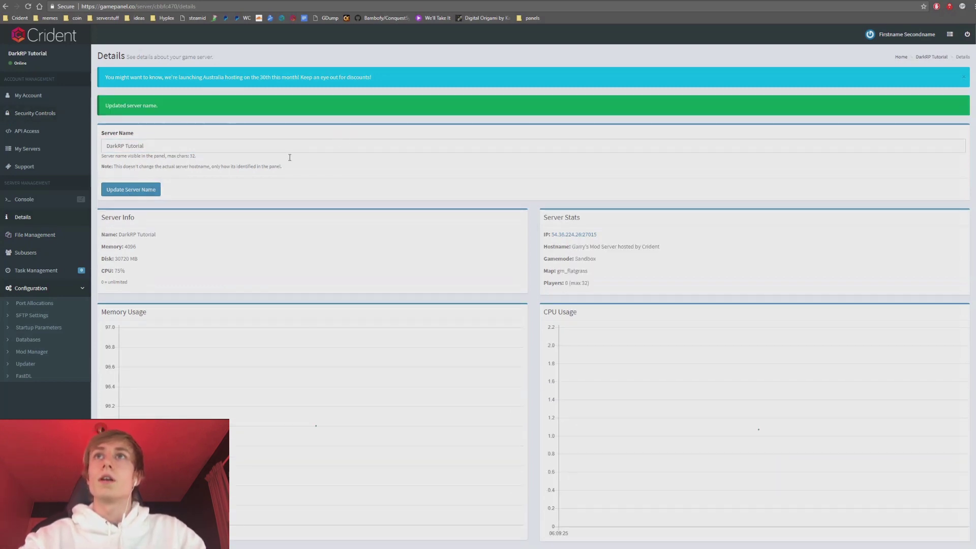
pyautogui.click(35, 233)
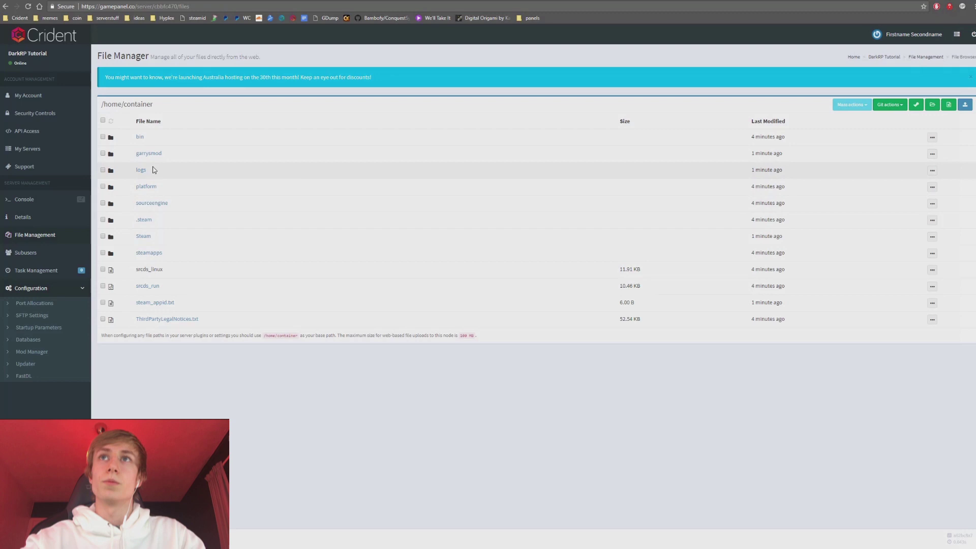
# Browse into garrysmod/addons and return to /home/container.
pyautogui.click(148, 153)
pyautogui.click(145, 151)
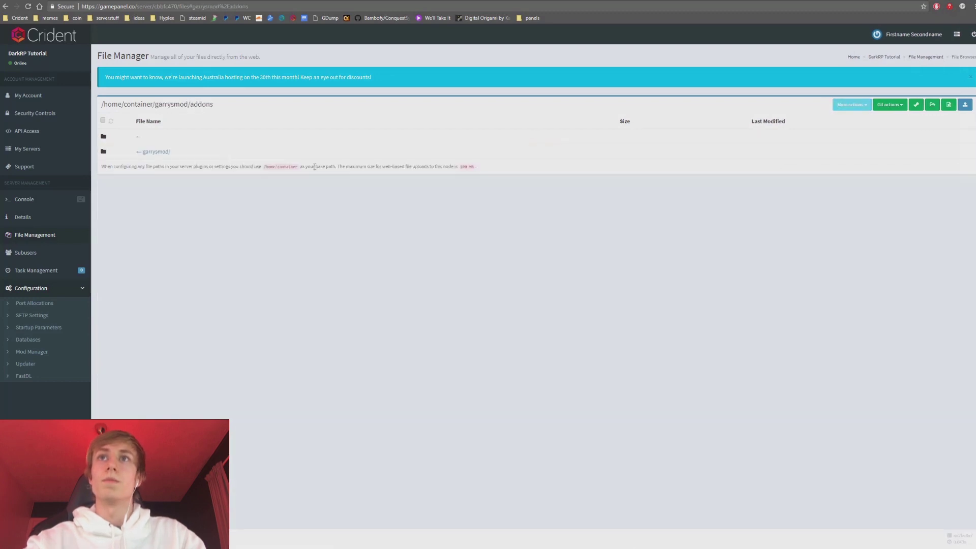
pyautogui.click(163, 152)
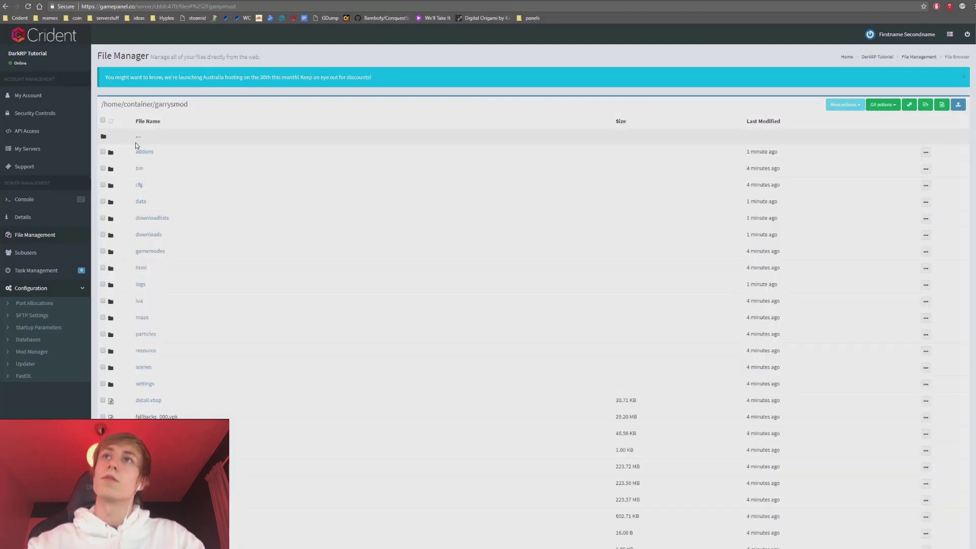
pyautogui.click(139, 137)
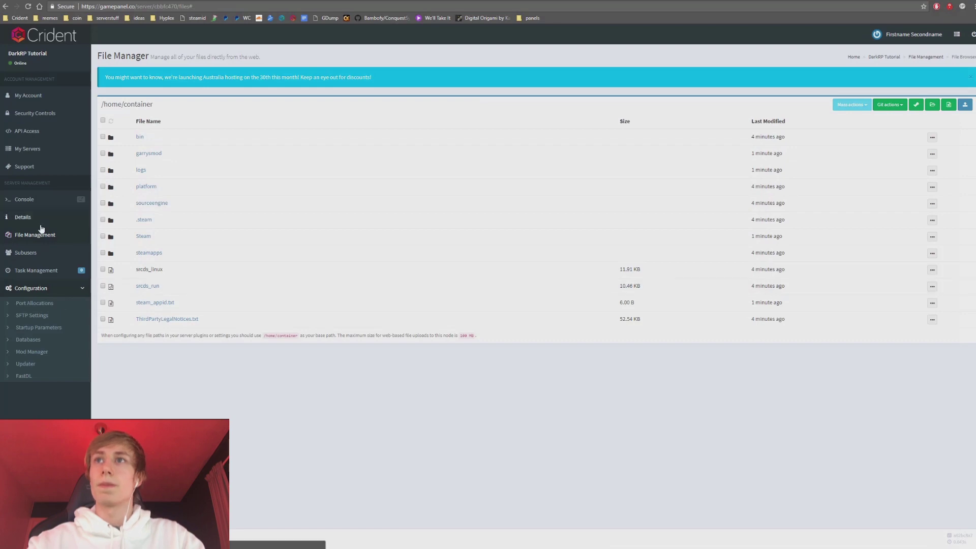
# Open the Add New User subuser form and look over its permission checkboxes.
pyautogui.click(38, 257)
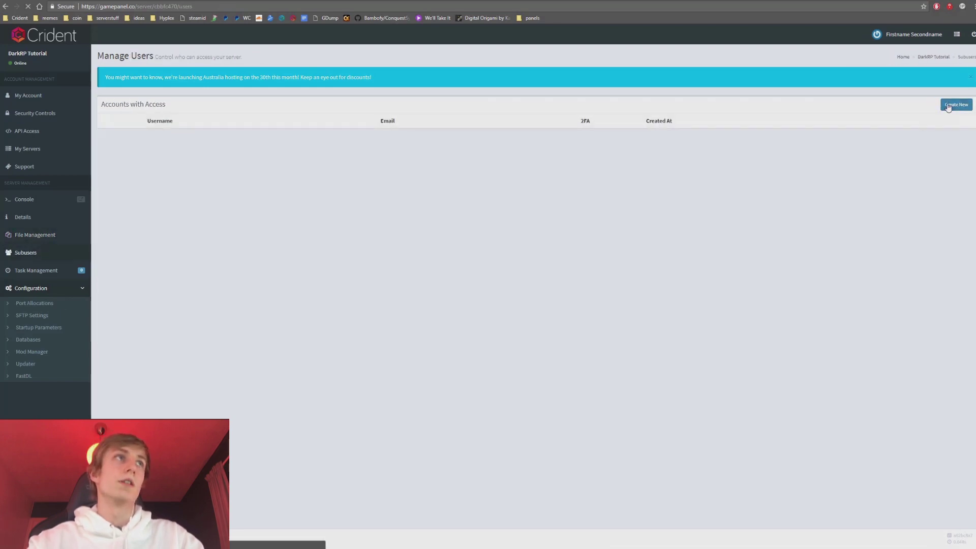
pyautogui.click(953, 104)
pyautogui.scroll(-10, 301, 269)
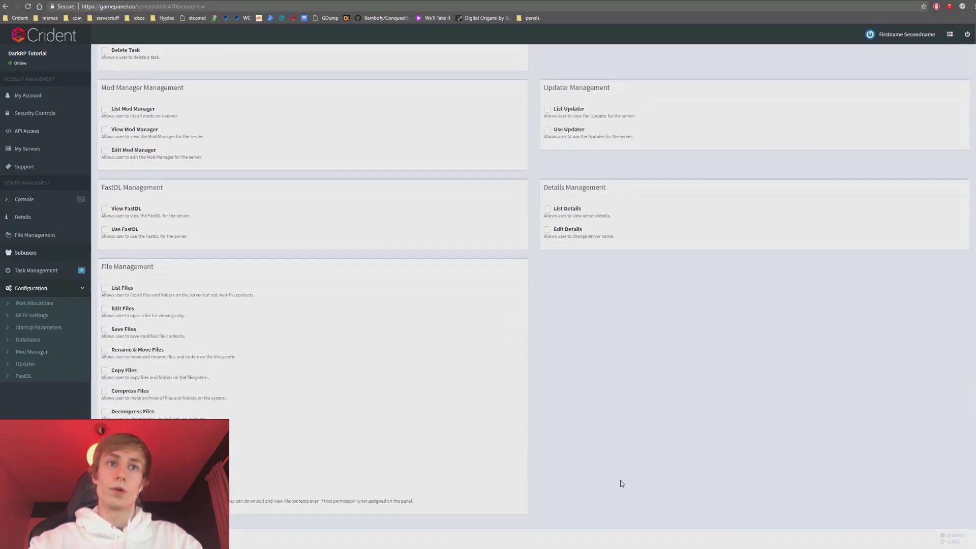
pyautogui.scroll(10, 592, 420)
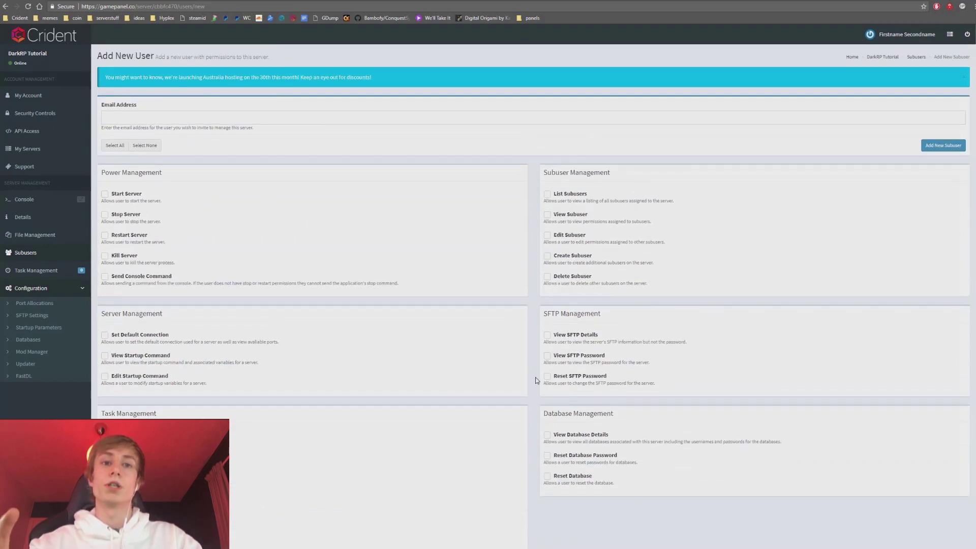
# Start a new scheduled task that runs on every weekday and every day of the month.
pyautogui.click(49, 269)
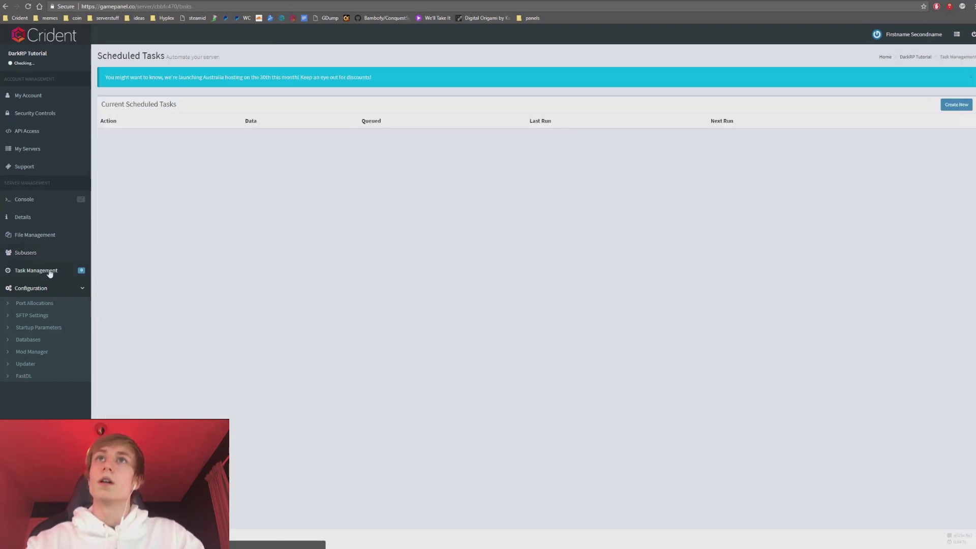
pyautogui.click(956, 104)
pyautogui.click(970, 77)
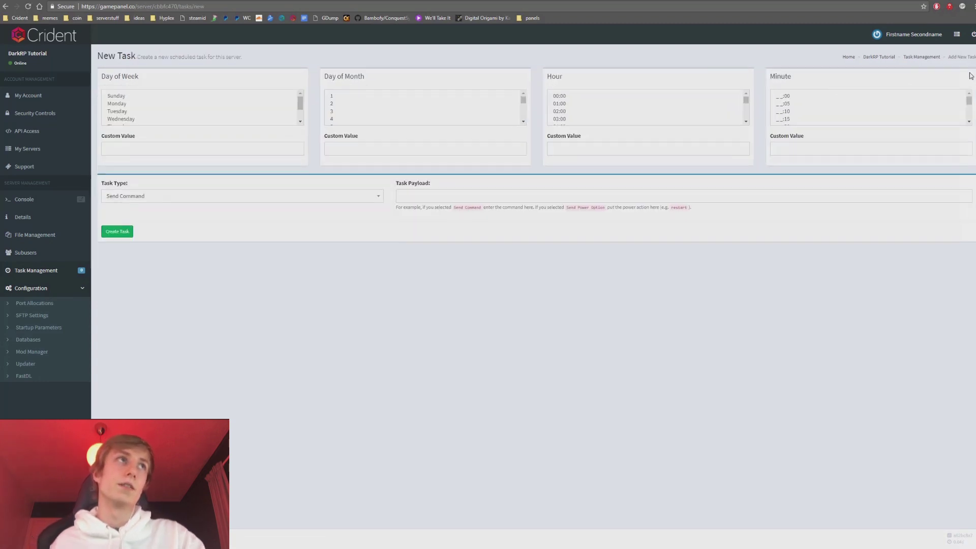
pyautogui.click(151, 96)
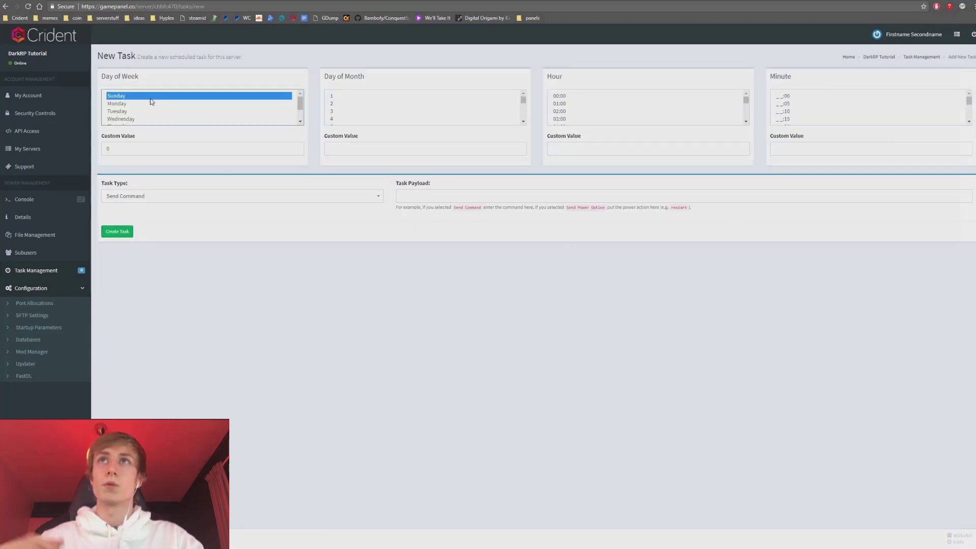
pyautogui.scroll(-1, 158, 104)
pyautogui.scroll(1, 181, 109)
pyautogui.scroll(-1, 182, 110)
pyautogui.scroll(2, 177, 110)
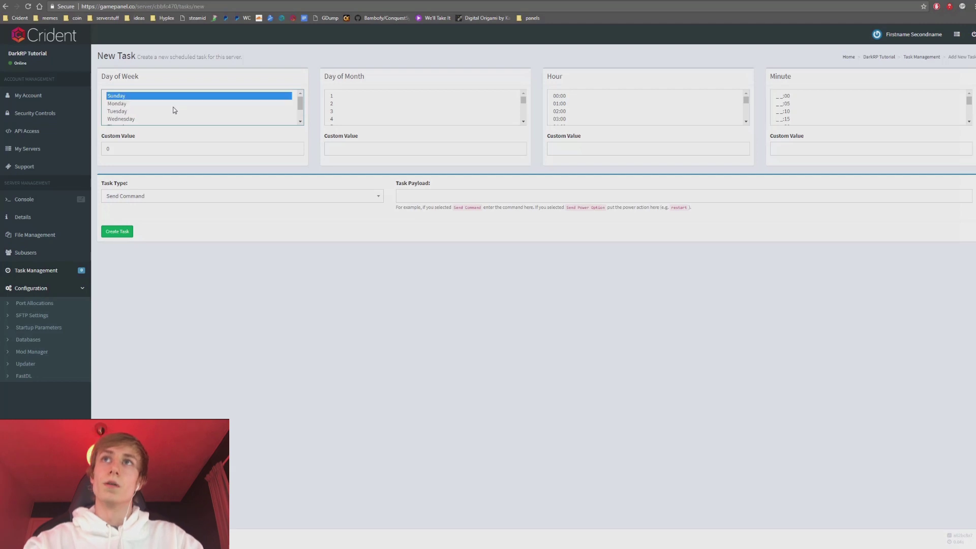
pyautogui.moveTo(130, 105); pyautogui.dragTo(207, 108)
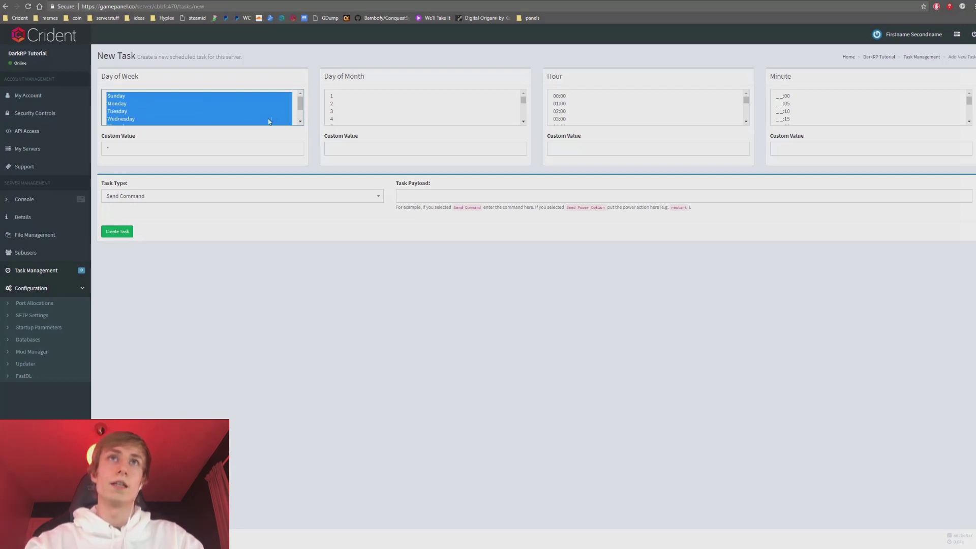
pyautogui.click(355, 114)
pyautogui.hotkey('ctrl', 'a')
# Set the task time to hour 00:00 and minute :00.
pyautogui.click(602, 97)
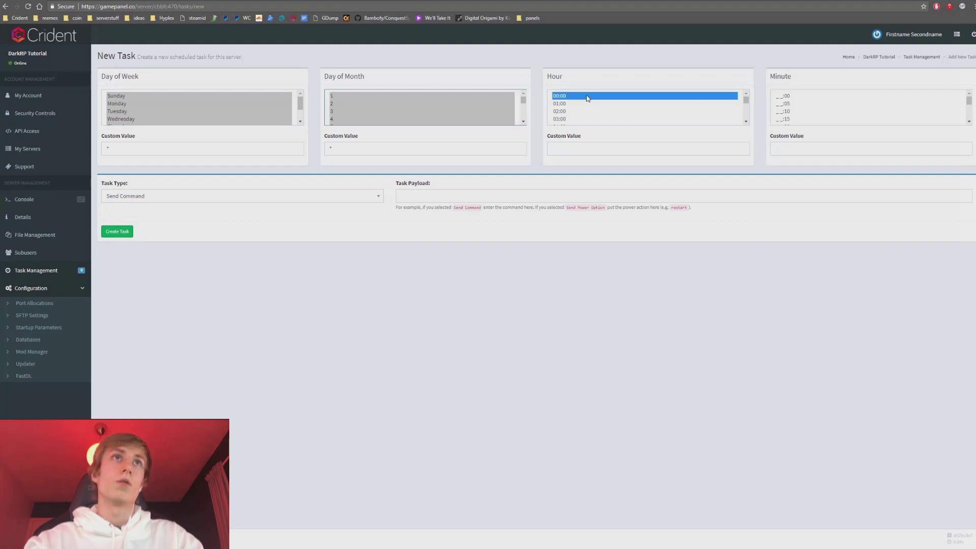
pyautogui.click(798, 97)
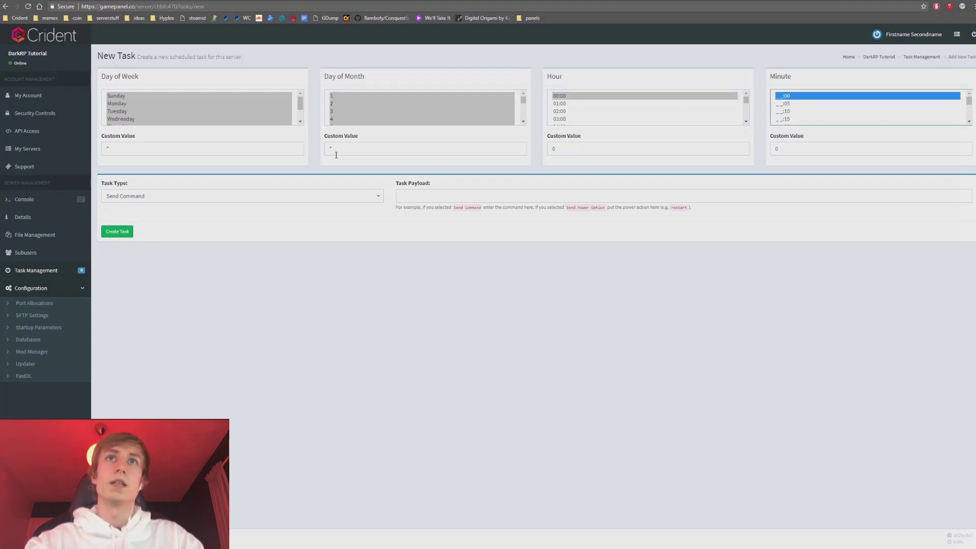
pyautogui.click(131, 146)
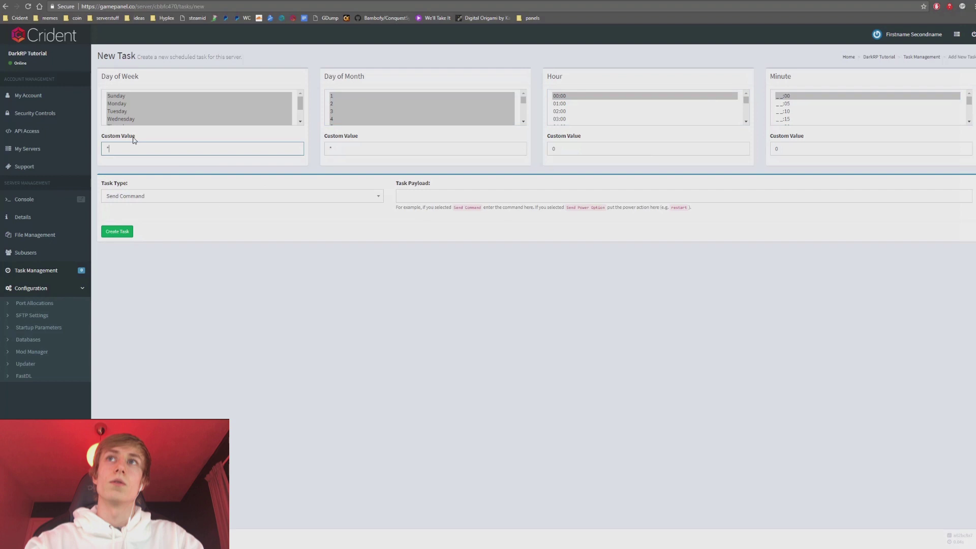
pyautogui.click(376, 145)
pyautogui.doubleClick(468, 146)
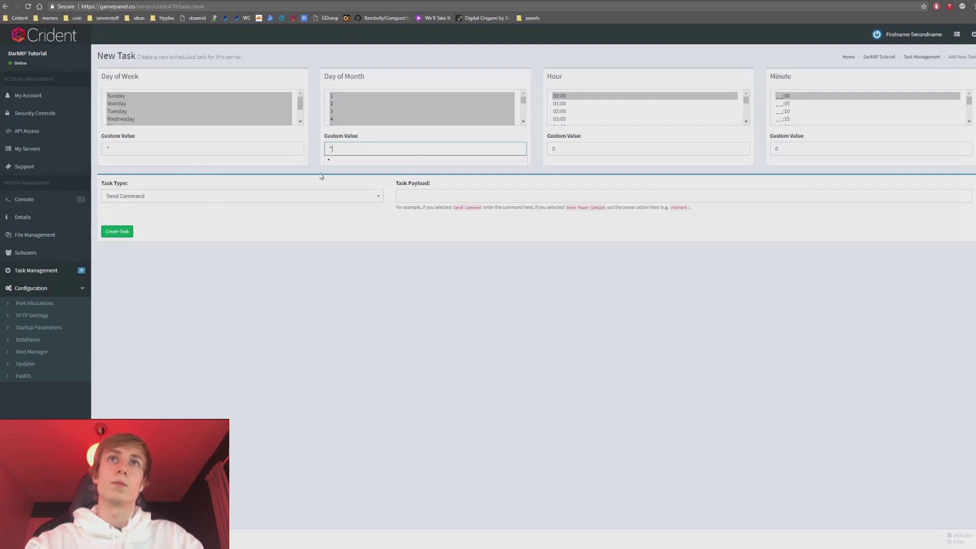
# Make it a Send Power Option task with payload 'restart' and create it.
pyautogui.click(237, 196)
pyautogui.click(152, 242)
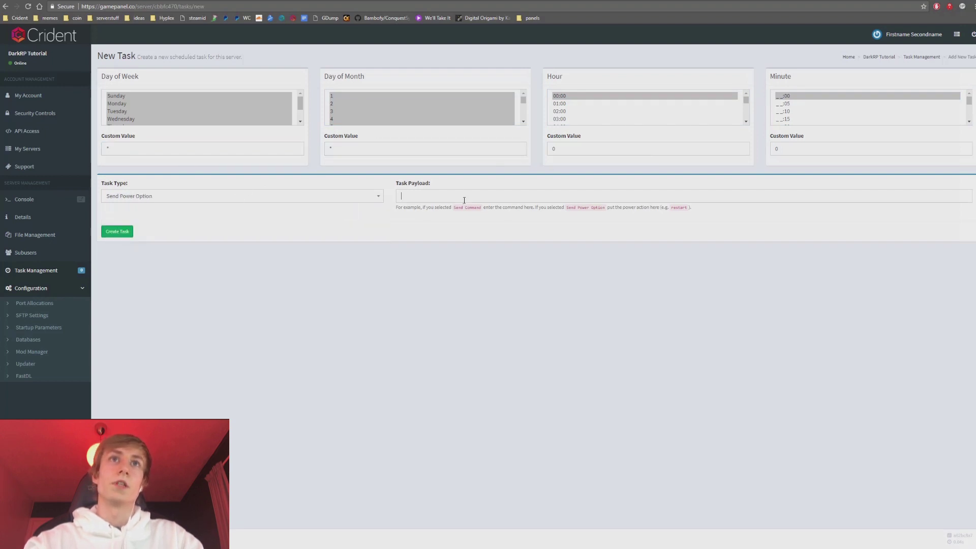
pyautogui.write('rest')
pyautogui.press('BackSpace')
pyautogui.press('BackSpace')
pyautogui.press('BackSpace')
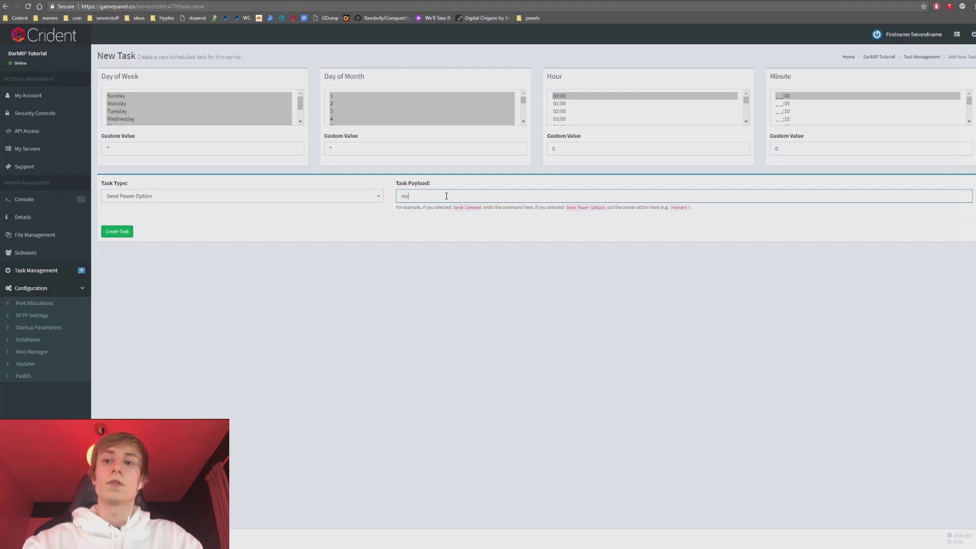
pyautogui.write('ester')
pyautogui.hotkey('ctrl', 'a')
pyautogui.write('resta')
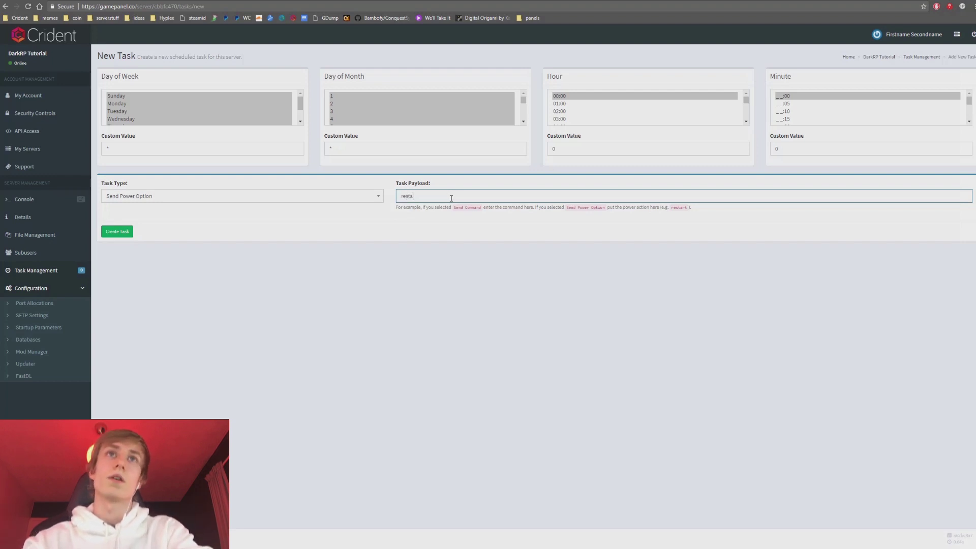
pyautogui.write('rt')
pyautogui.click(111, 233)
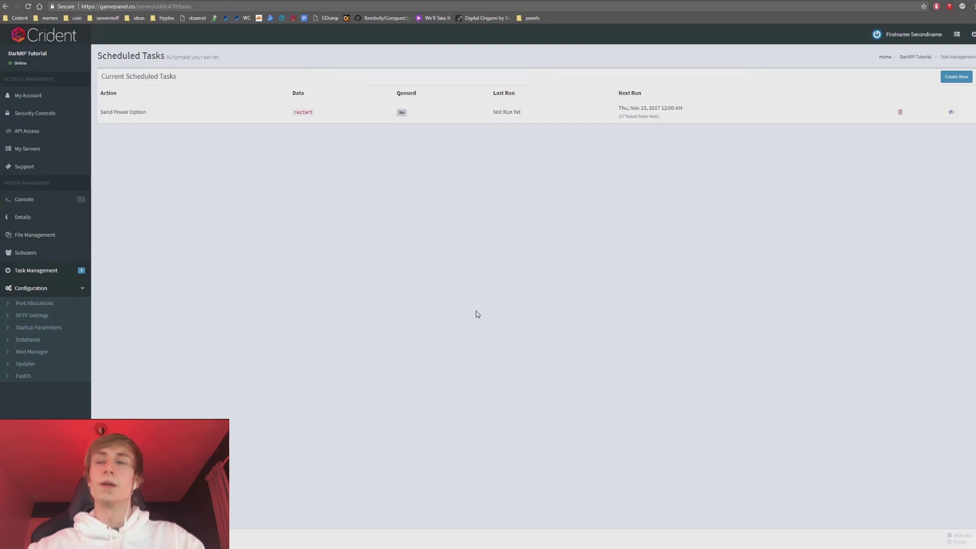
# Toggle the scheduled restart task, confirm it, then view the port 27015 allocation.
pyautogui.click(949, 112)
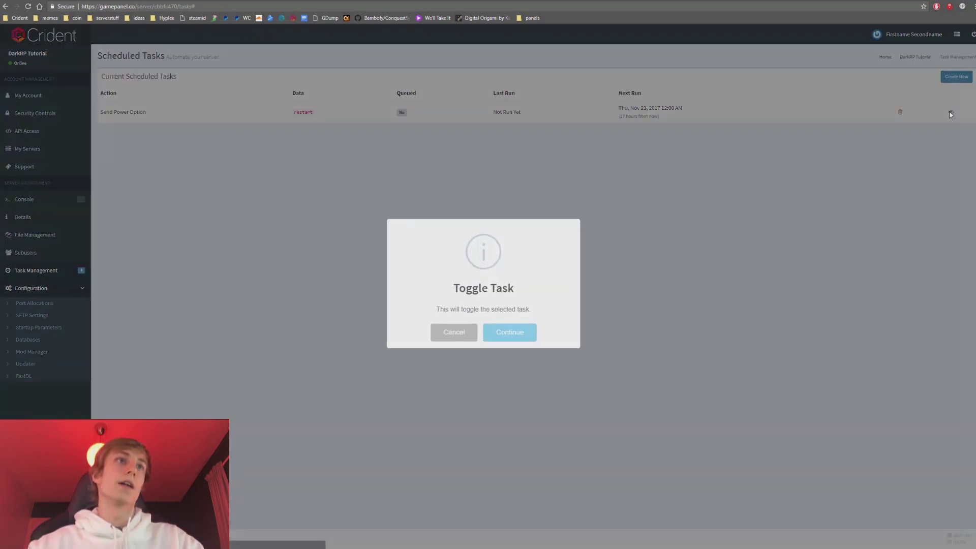
pyautogui.click(522, 332)
pyautogui.click(480, 320)
pyautogui.click(57, 304)
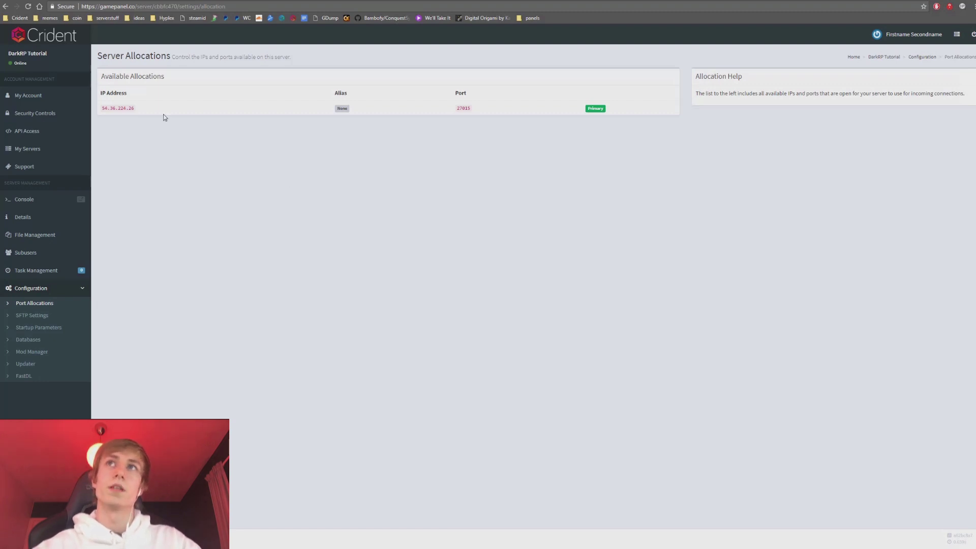
# Note the IP 54.36.224.26, then inspect the SFTP connection address in SFTP Settings.
pyautogui.doubleClick(124, 108)
pyautogui.click(231, 166)
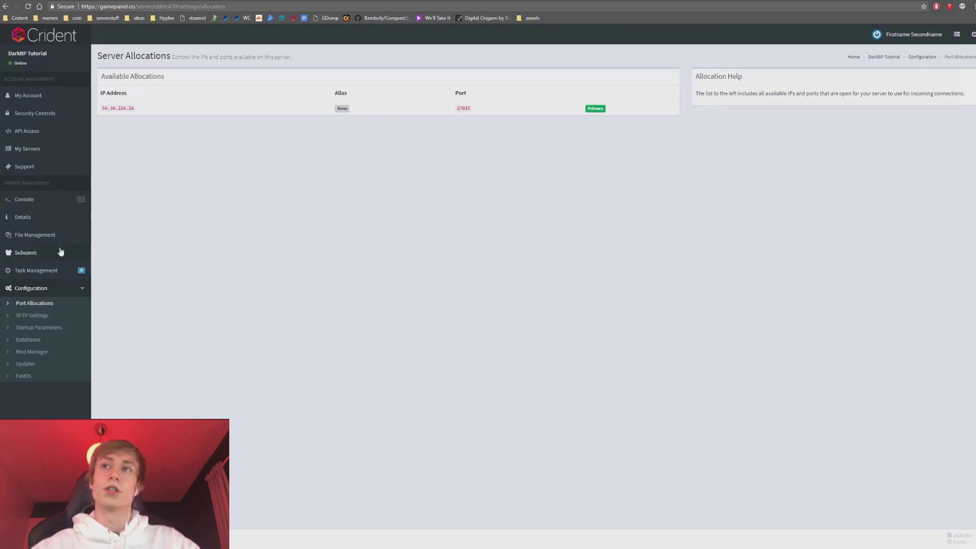
pyautogui.click(45, 320)
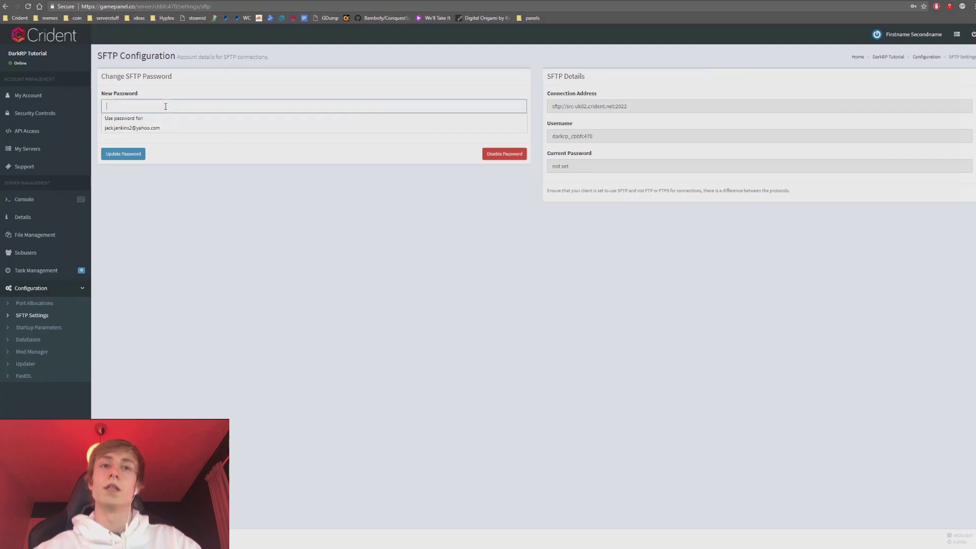
pyautogui.click(647, 171)
pyautogui.click(648, 105)
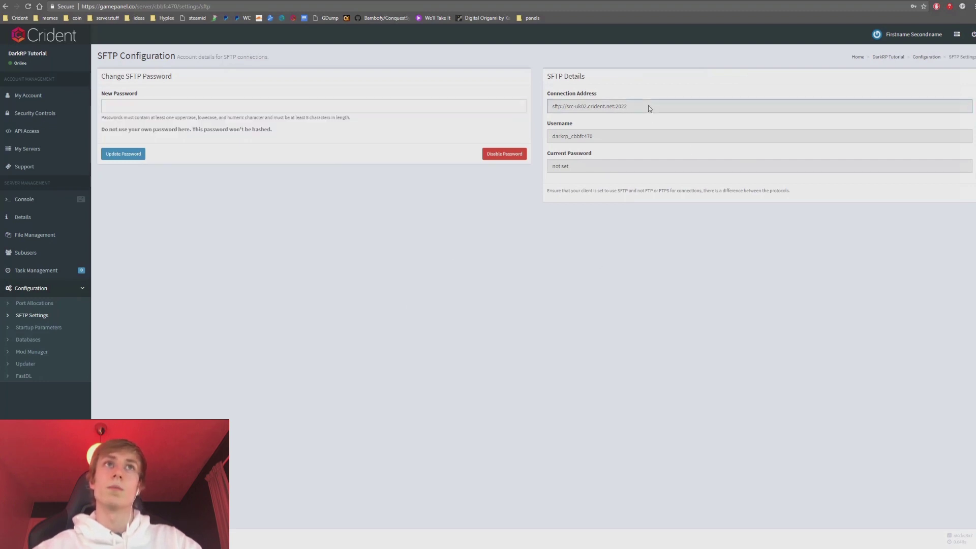
pyautogui.hotkey('ctrl', 'a')
pyautogui.click(520, 253)
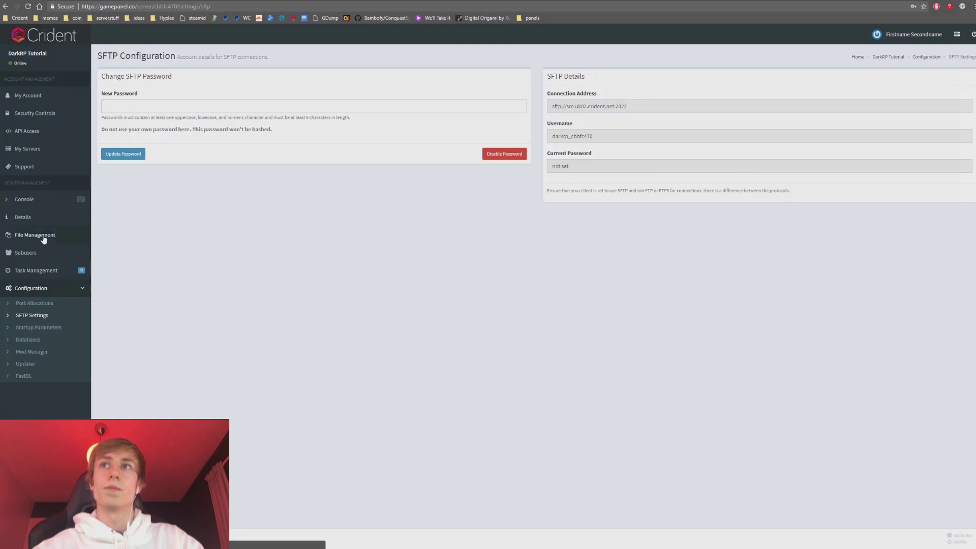
# Disable the SFTP password, then move to the Startup Parameters page.
pyautogui.click(577, 167)
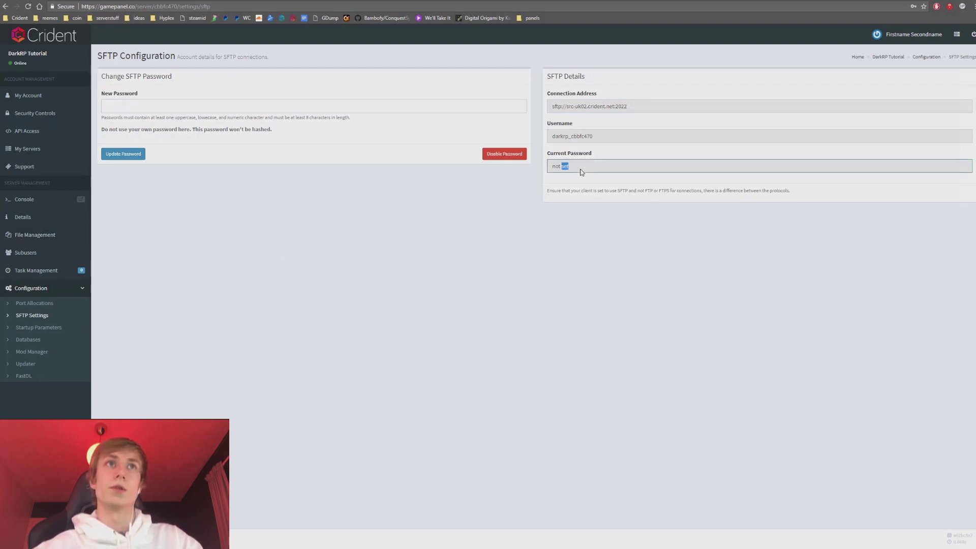
pyautogui.click(520, 172)
pyautogui.click(508, 155)
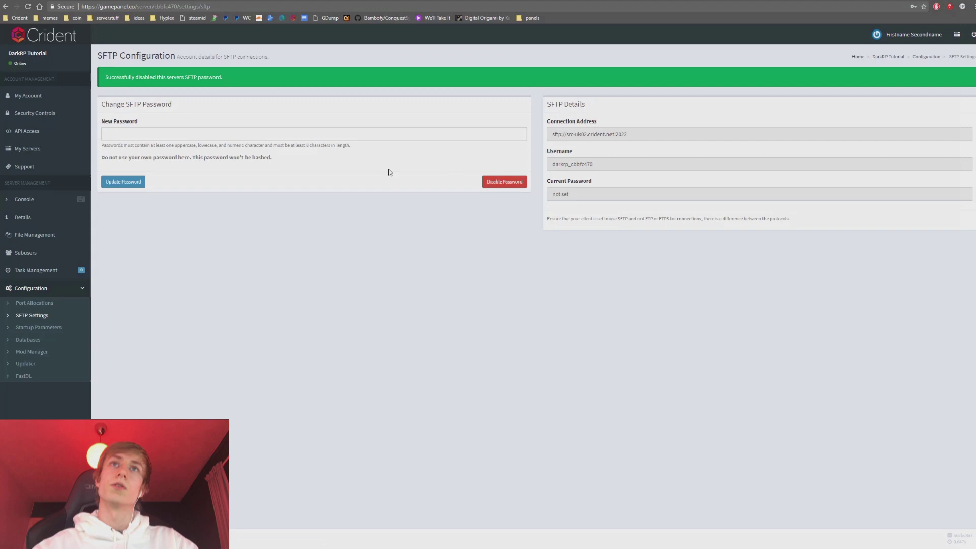
pyautogui.click(493, 183)
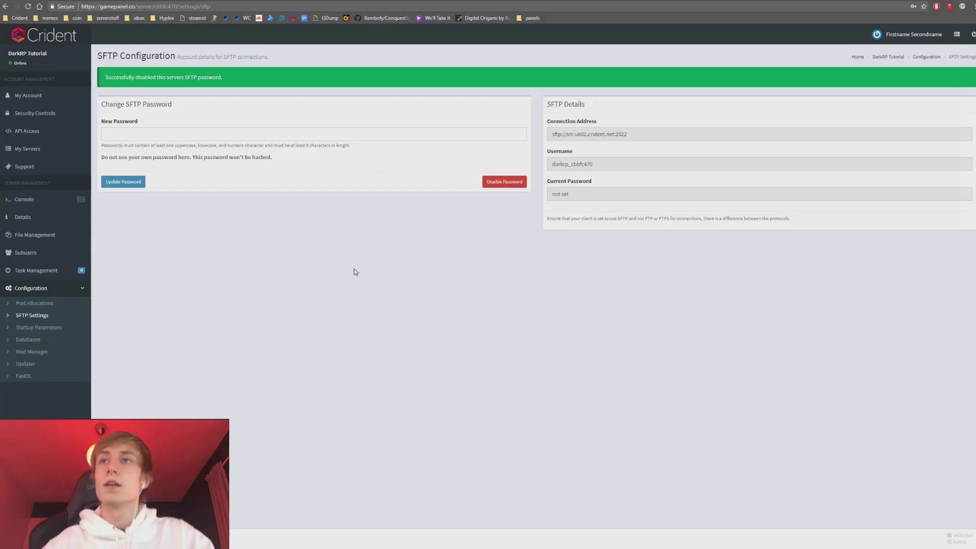
pyautogui.click(62, 332)
# Check the startup fields, including the sandbox gamemode, then list databases s583_db_1 and s583_db_2.
pyautogui.scroll(-2, 505, 180)
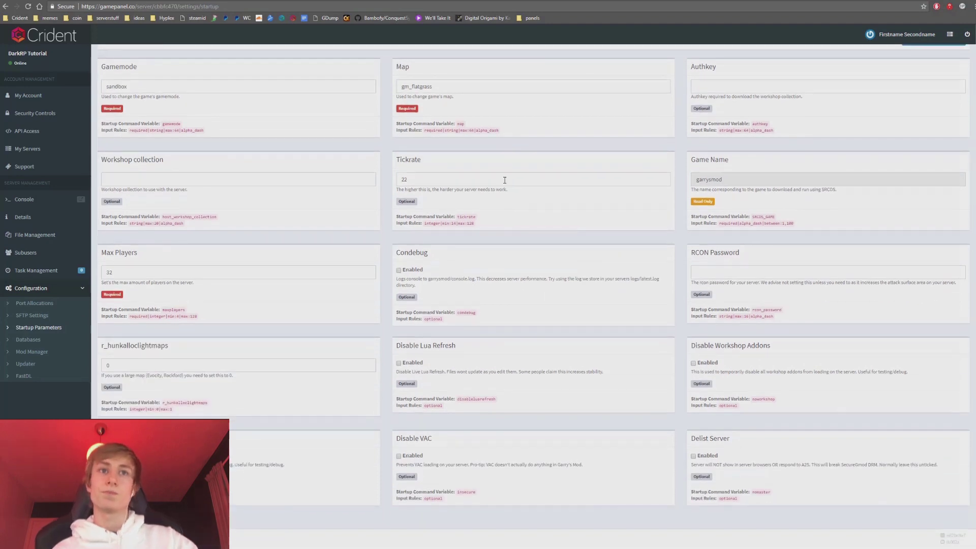
pyautogui.scroll(2, 469, 276)
pyautogui.click(213, 167)
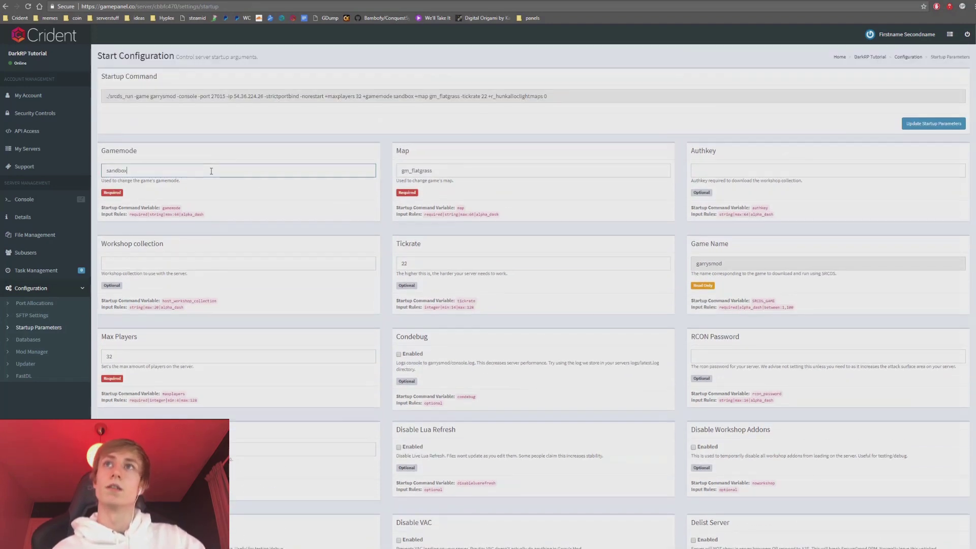
pyautogui.doubleClick(120, 169)
pyautogui.click(542, 146)
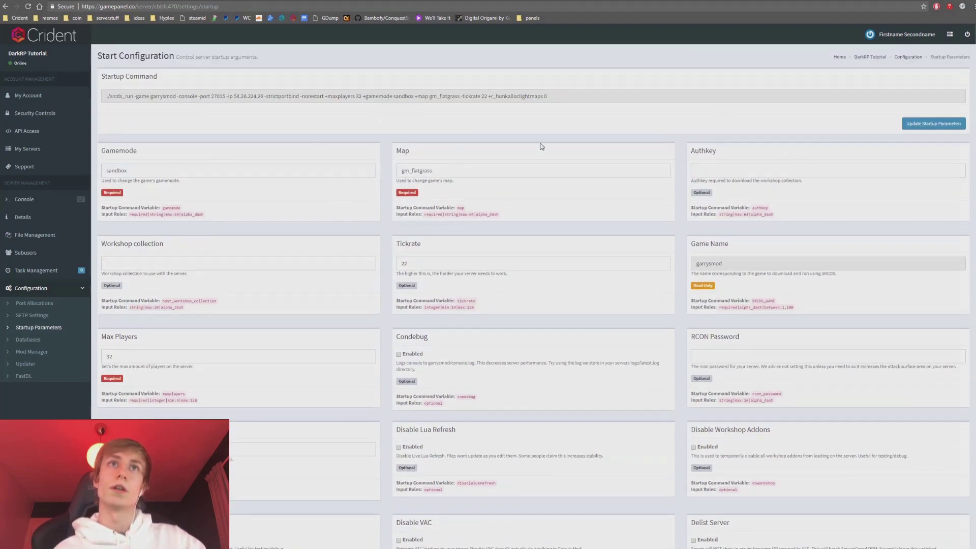
pyautogui.scroll(-2, 616, 322)
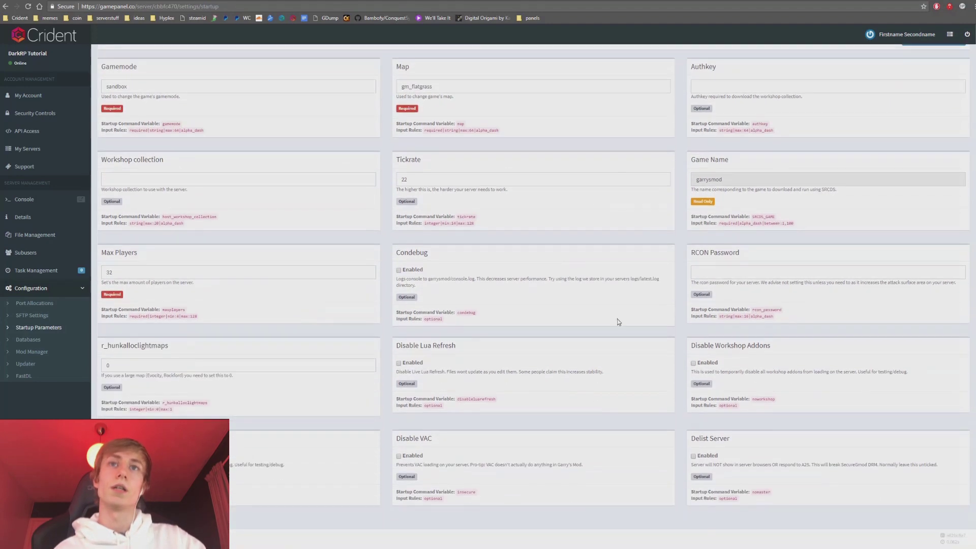
pyautogui.click(43, 340)
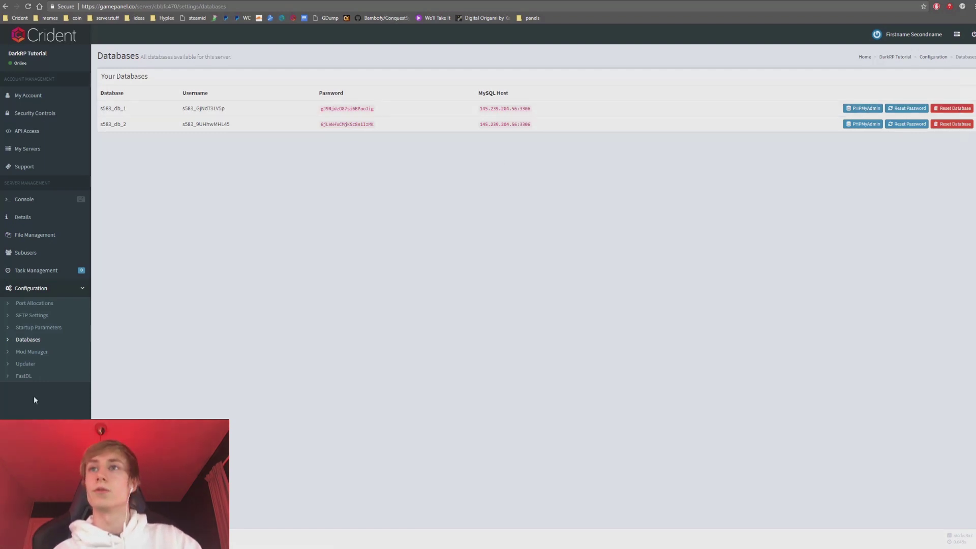
# Look through the Mod Manager and Updater pages, ending on the FastDL sv_downloadurl instructions.
pyautogui.click(33, 353)
pyautogui.scroll(-2, 246, 201)
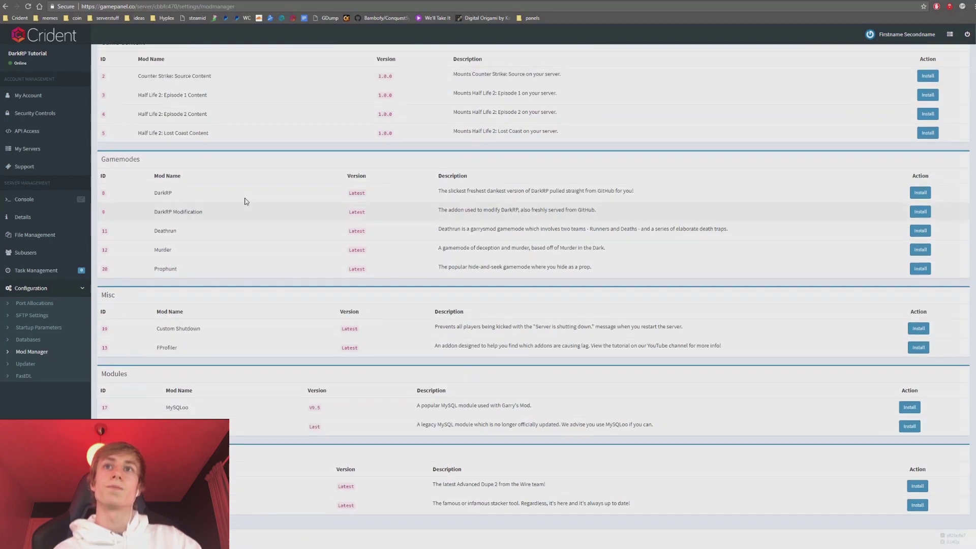
pyautogui.scroll(2, 143, 340)
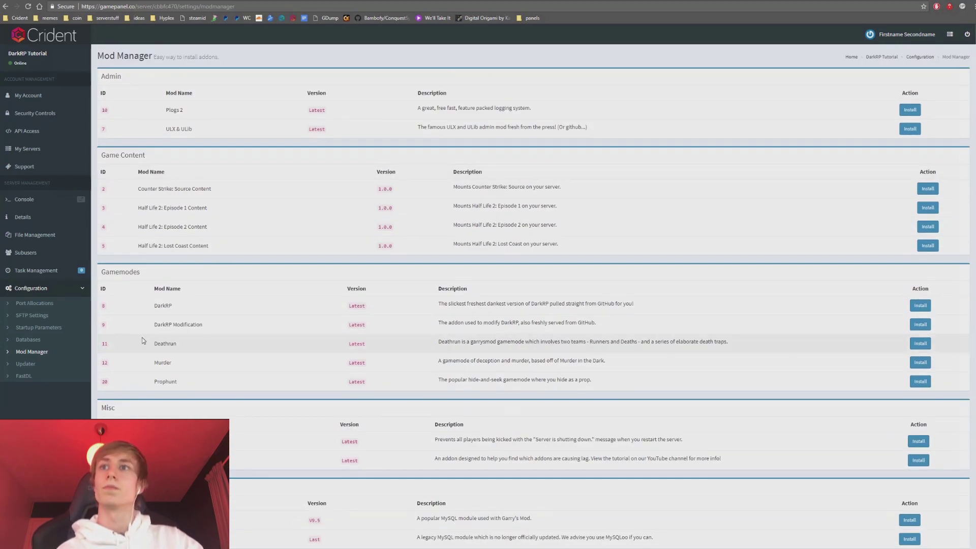
pyautogui.click(44, 365)
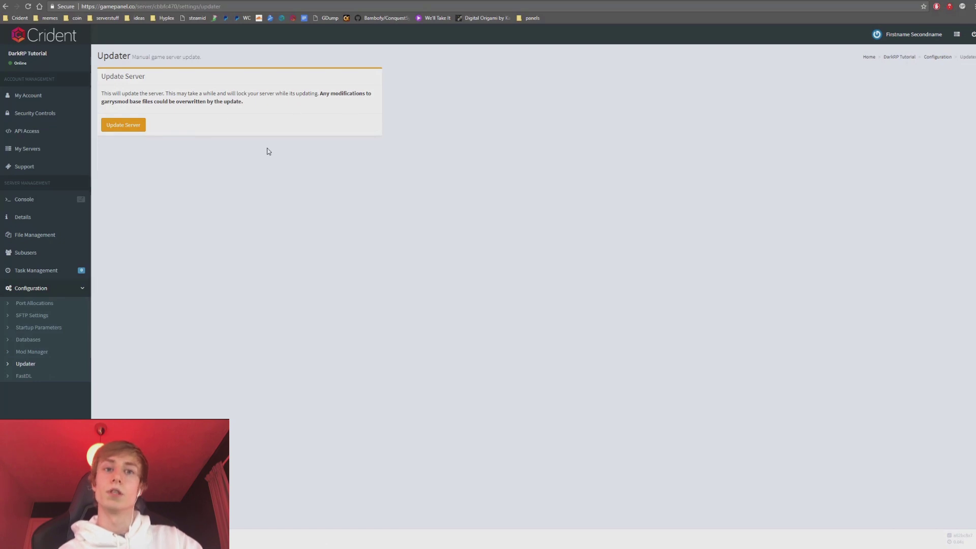
pyautogui.click(36, 377)
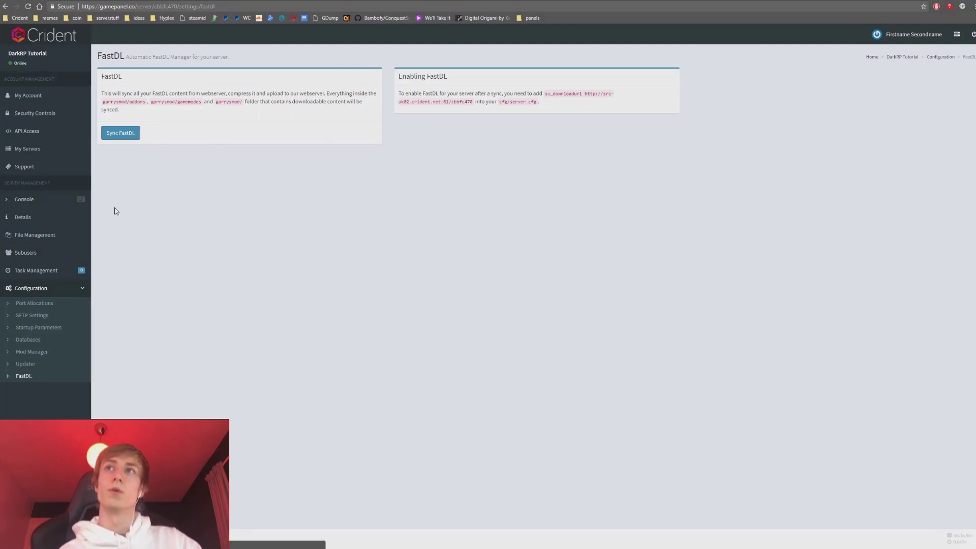
# Visit the Console, Support, My Servers and API Access pages, including the Create New API key form.
pyautogui.click(25, 200)
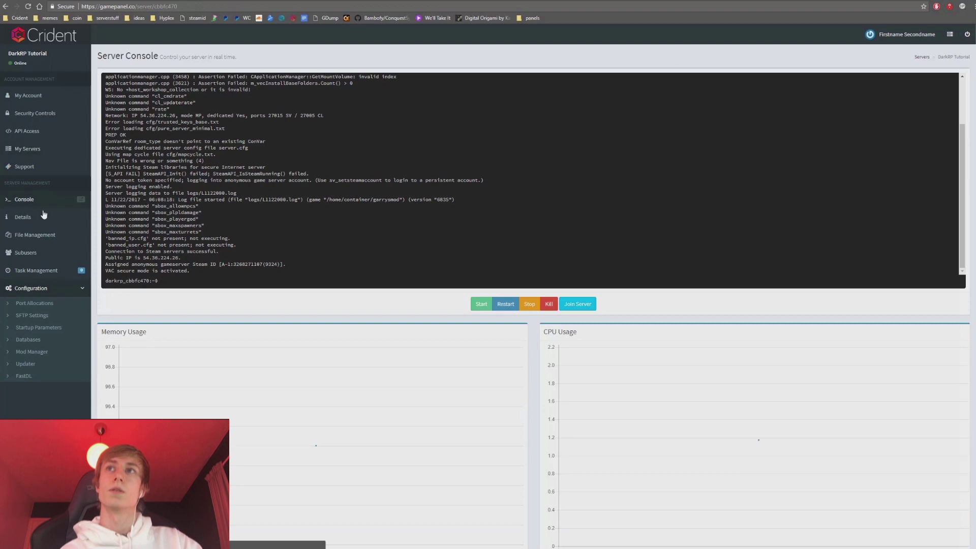
pyautogui.click(36, 168)
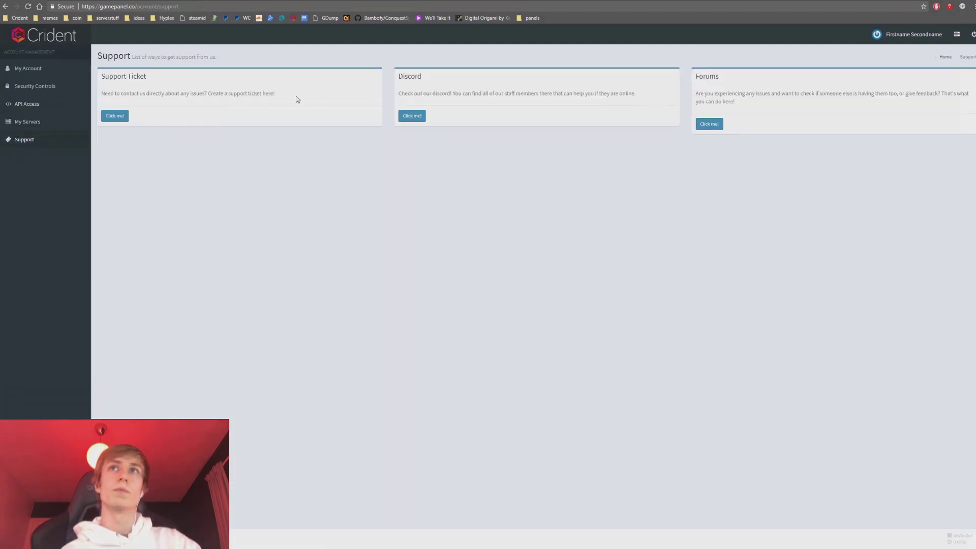
pyautogui.click(44, 123)
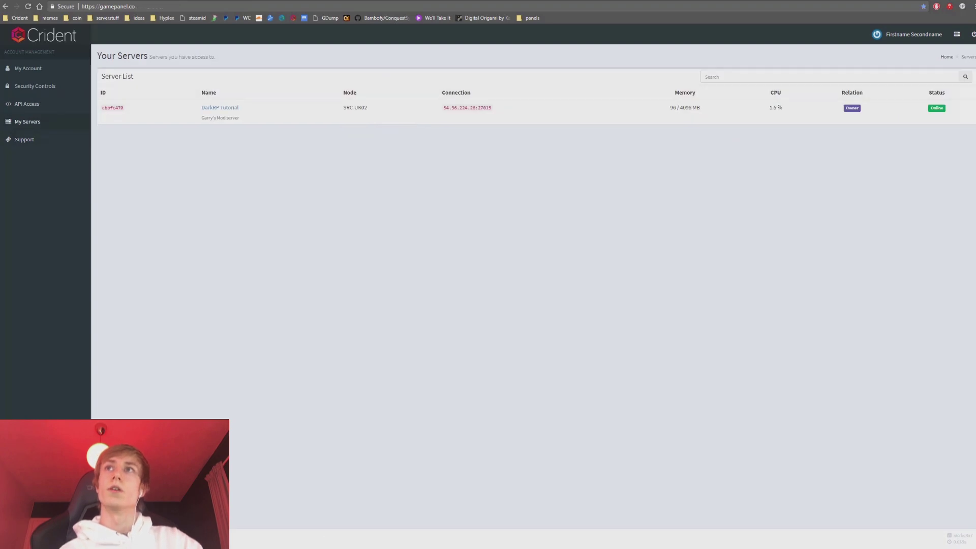
pyautogui.click(39, 104)
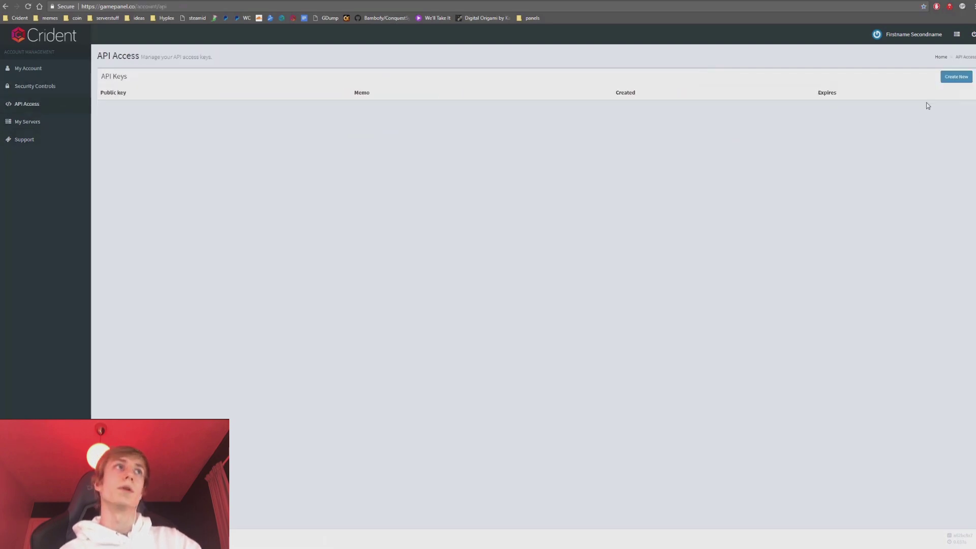
pyautogui.click(955, 77)
pyautogui.scroll(-5, 547, 139)
pyautogui.scroll(5, 548, 139)
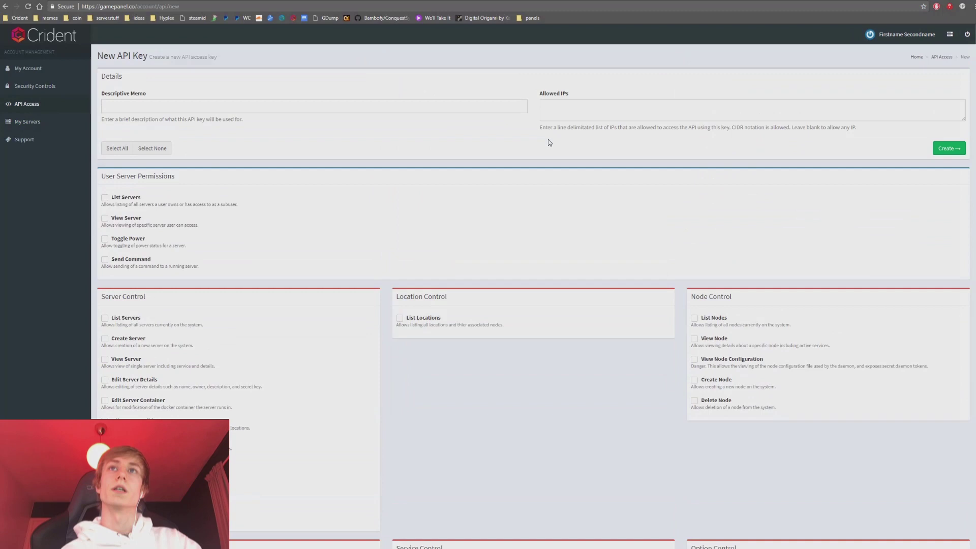
# Review the two-factor authentication section under Security Controls, then open the My Account page.
pyautogui.click(54, 89)
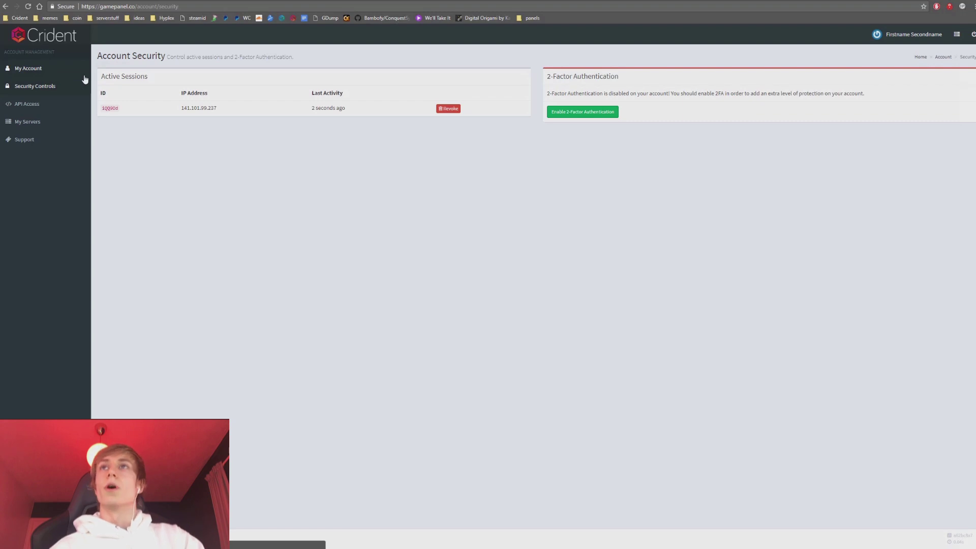
pyautogui.moveTo(617, 118); pyautogui.dragTo(546, 74)
pyautogui.click(227, 191)
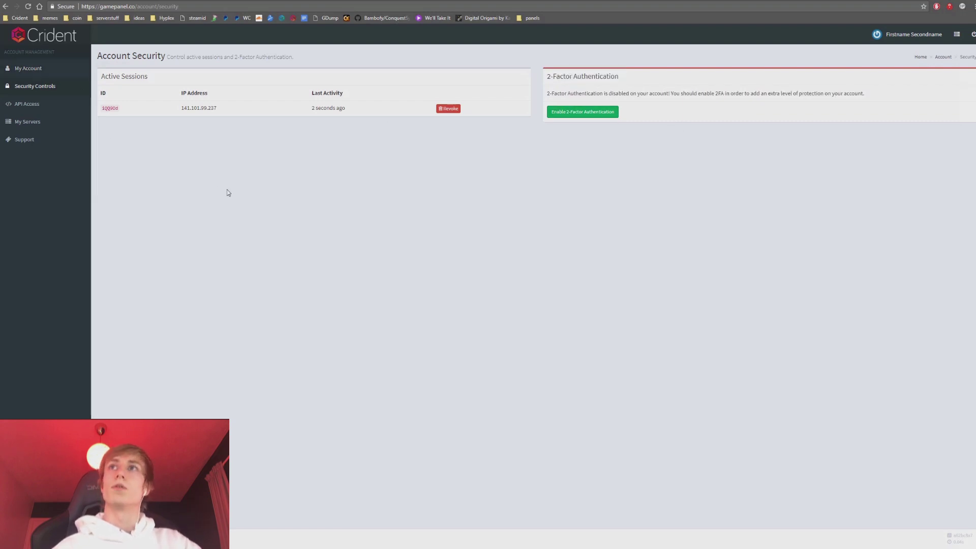
pyautogui.click(44, 71)
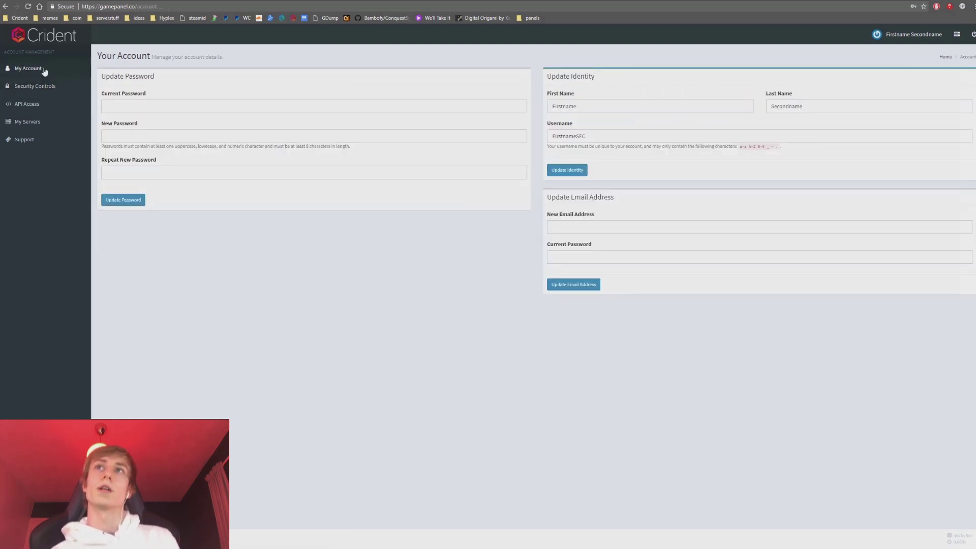